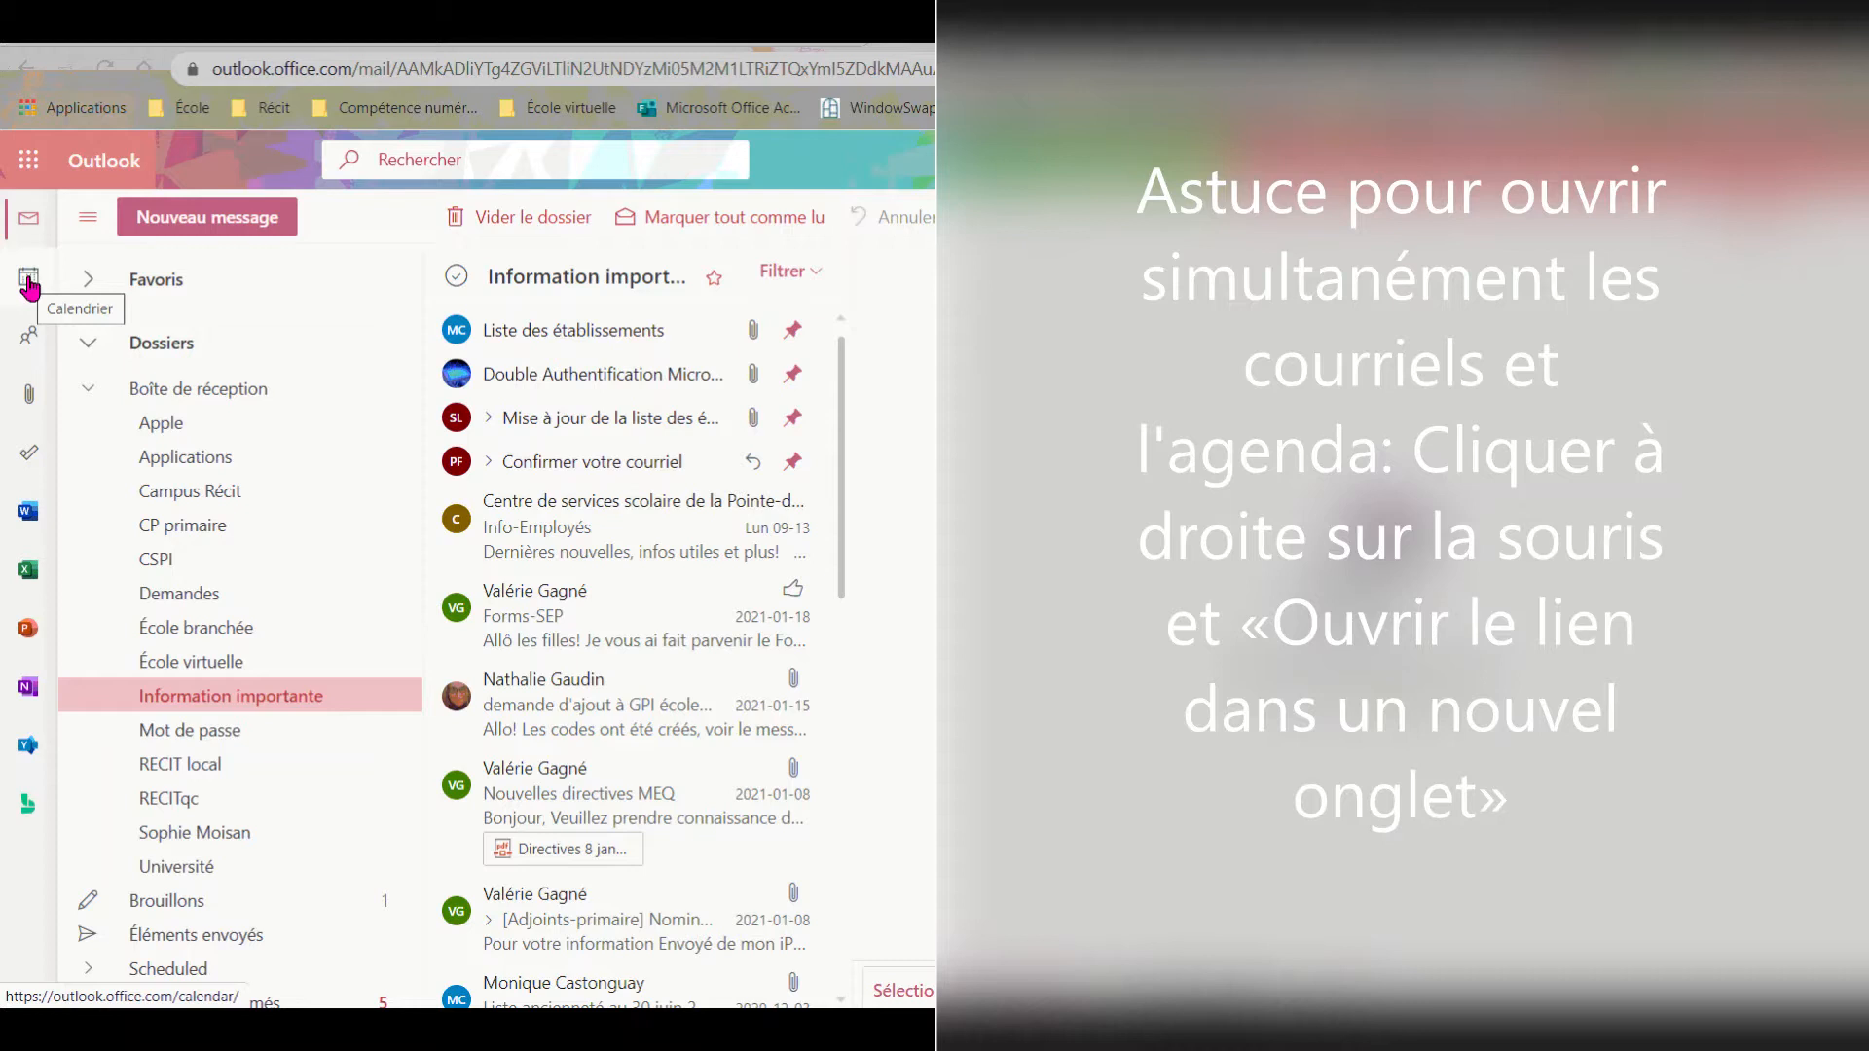
# Open the calendar in a new browser tab so that mail and calendar are available side by side.
pyautogui.rightClick(29, 285)
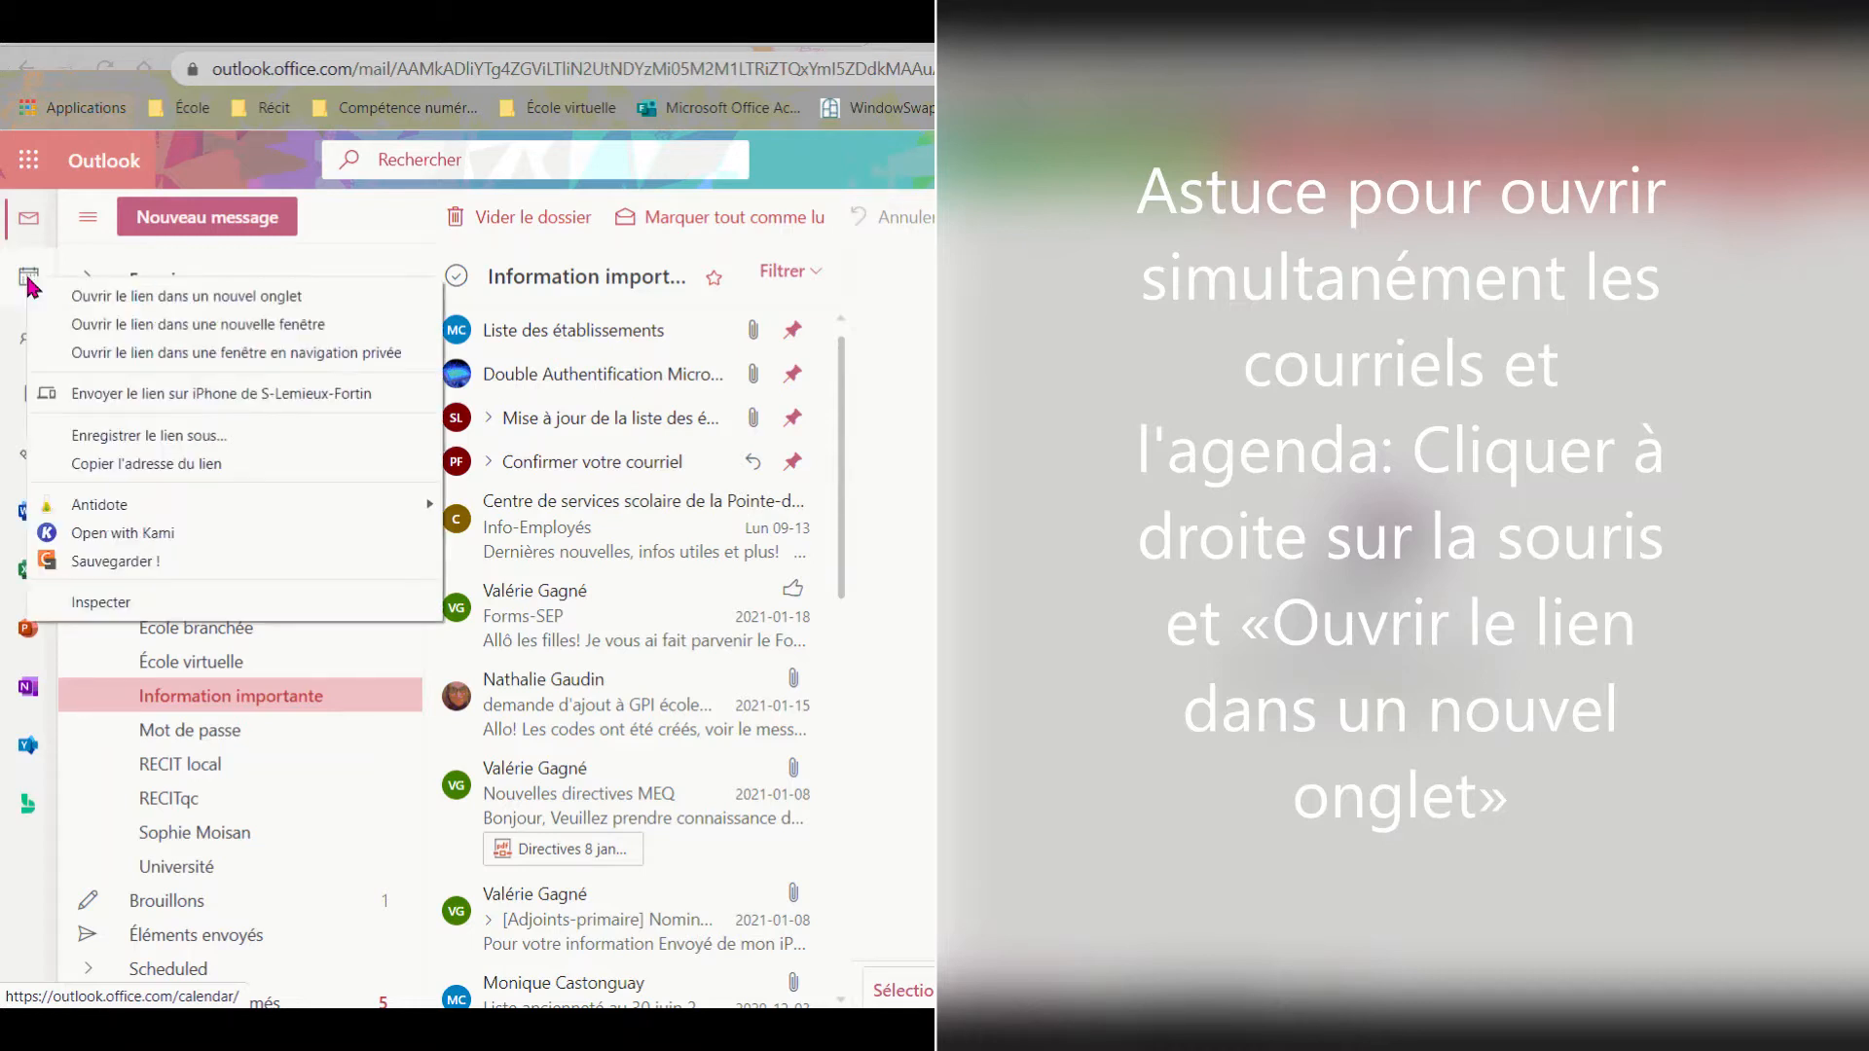
pyautogui.click(86, 298)
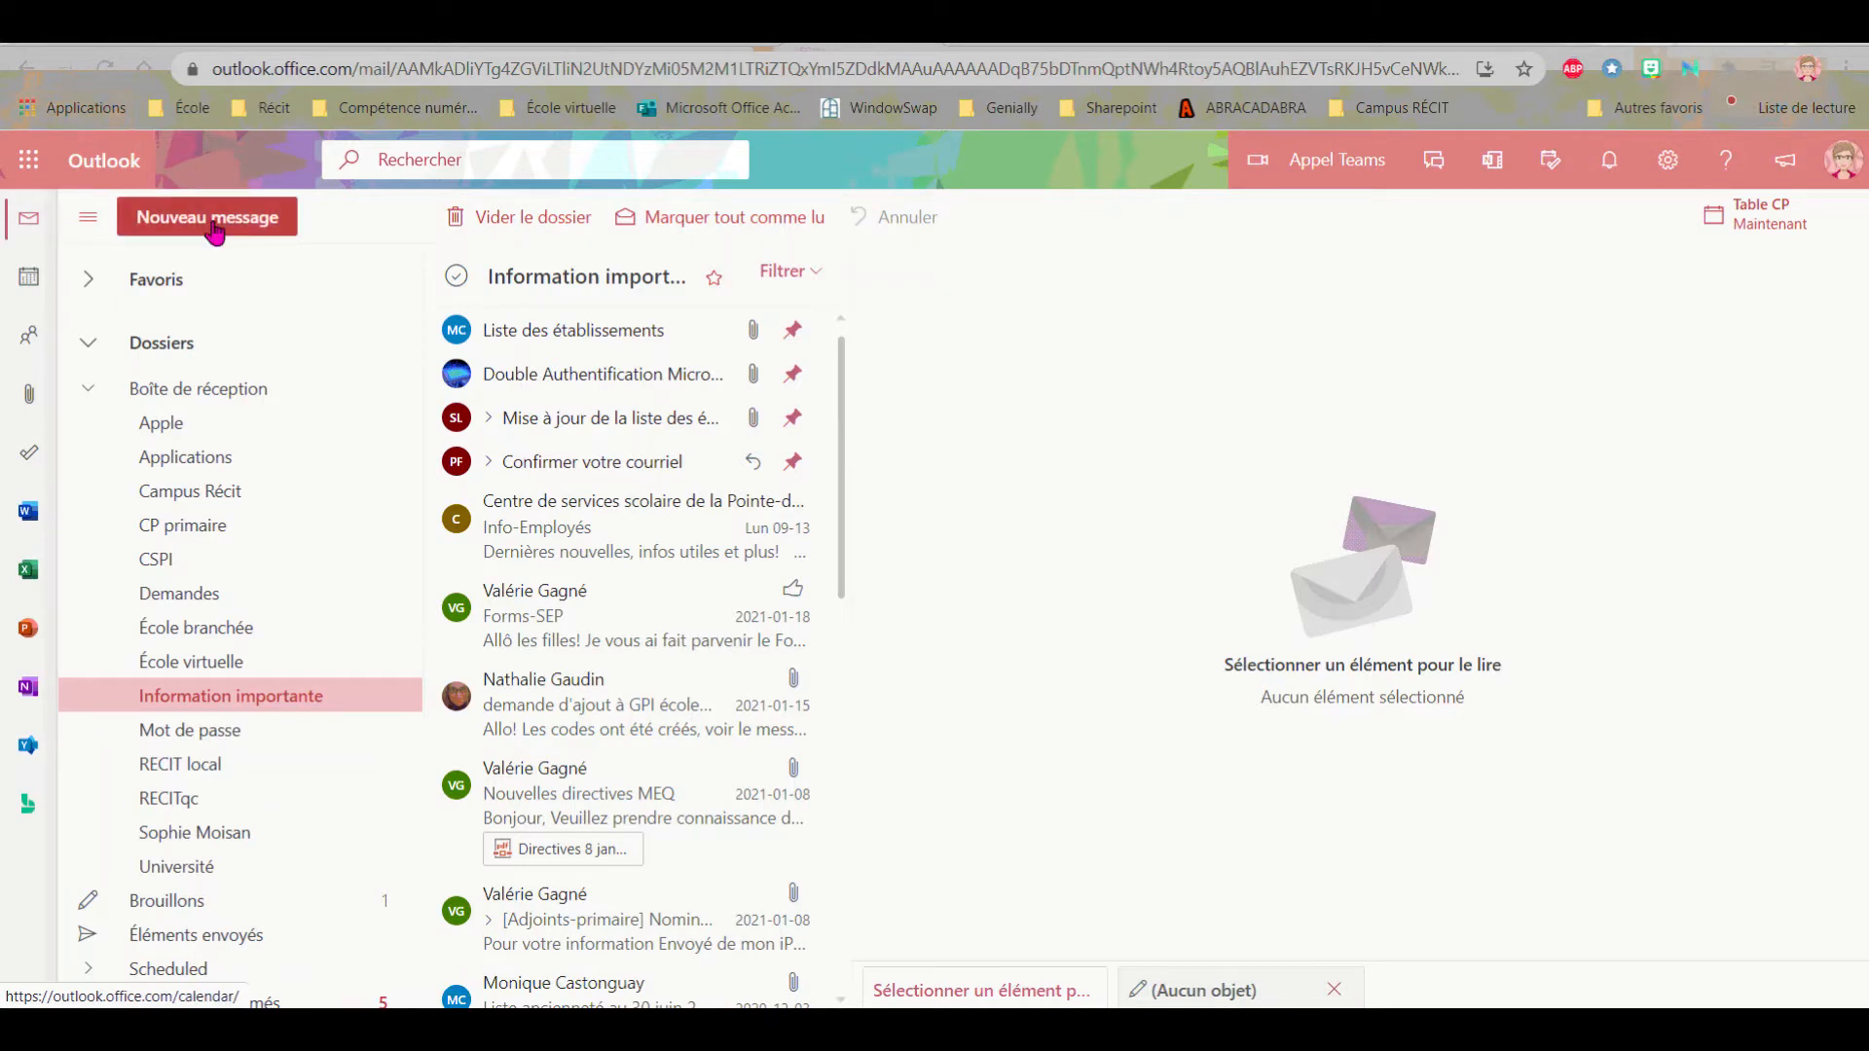
# View the folders listed under Favoris and collapse the section again.
pyautogui.click(86, 282)
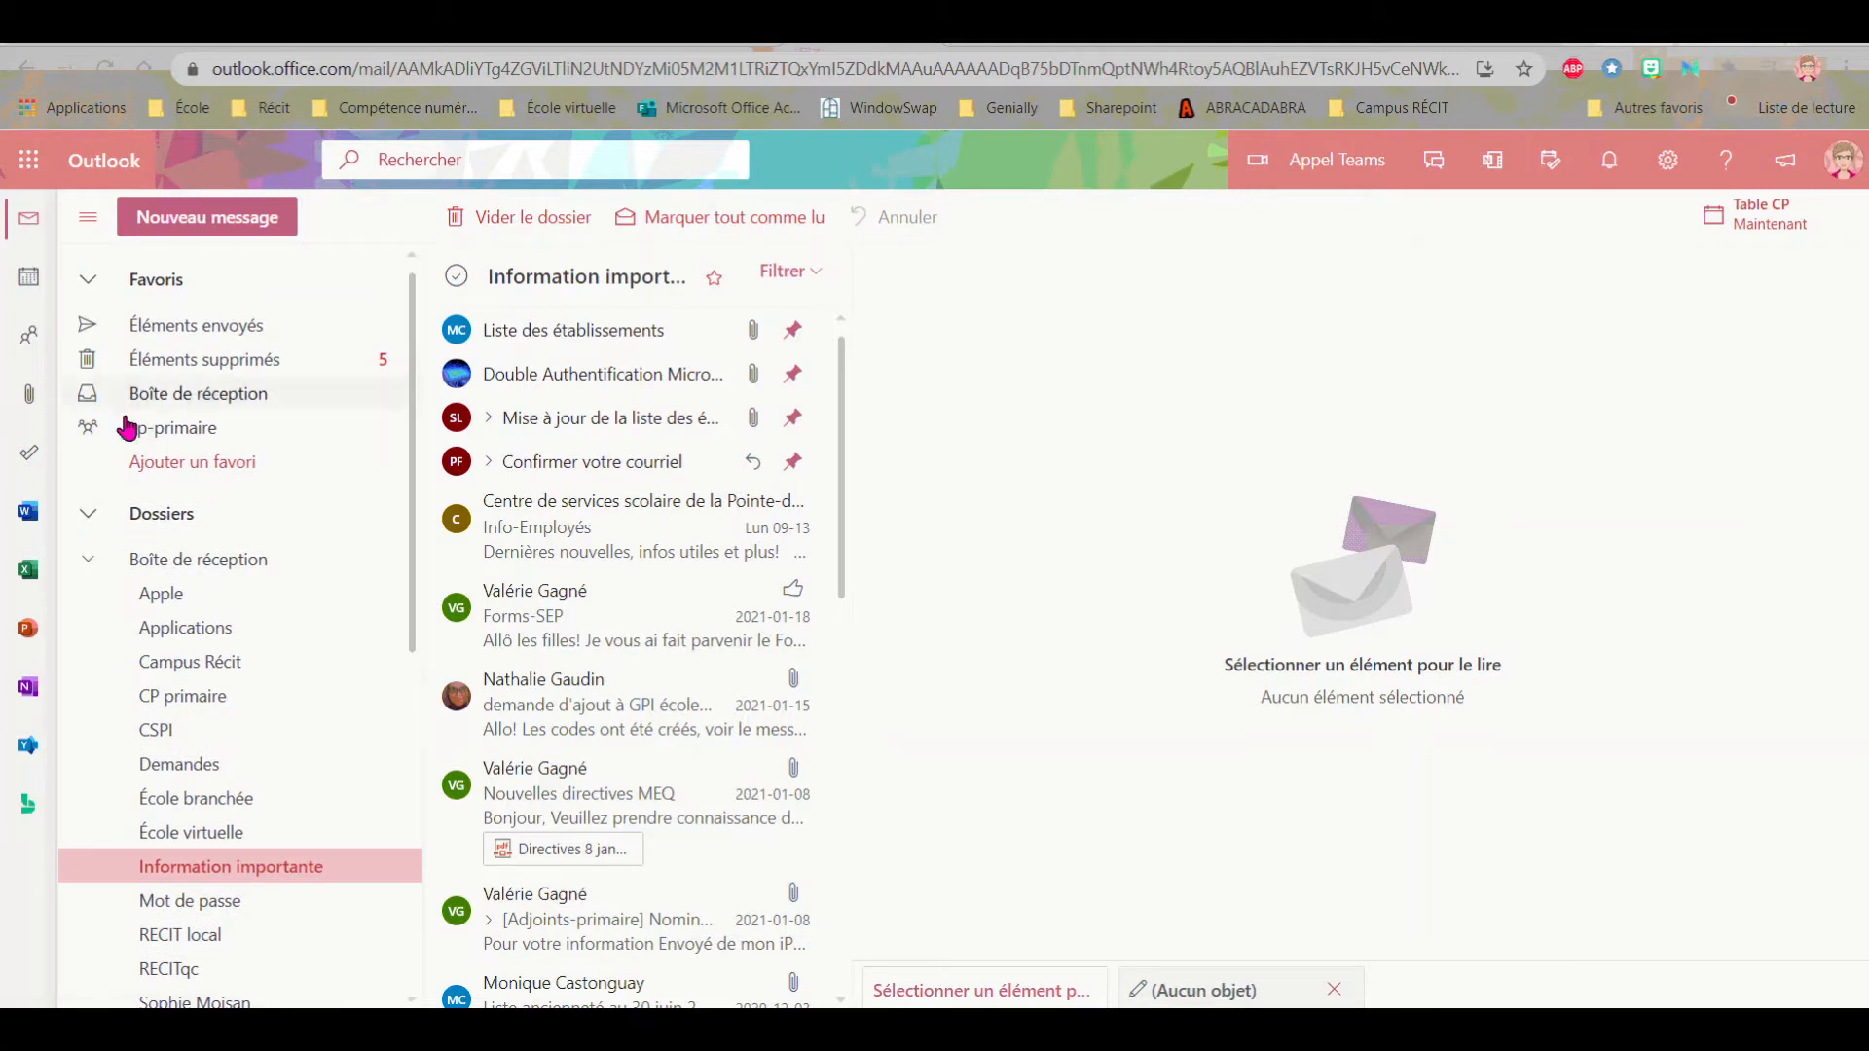
pyautogui.click(89, 282)
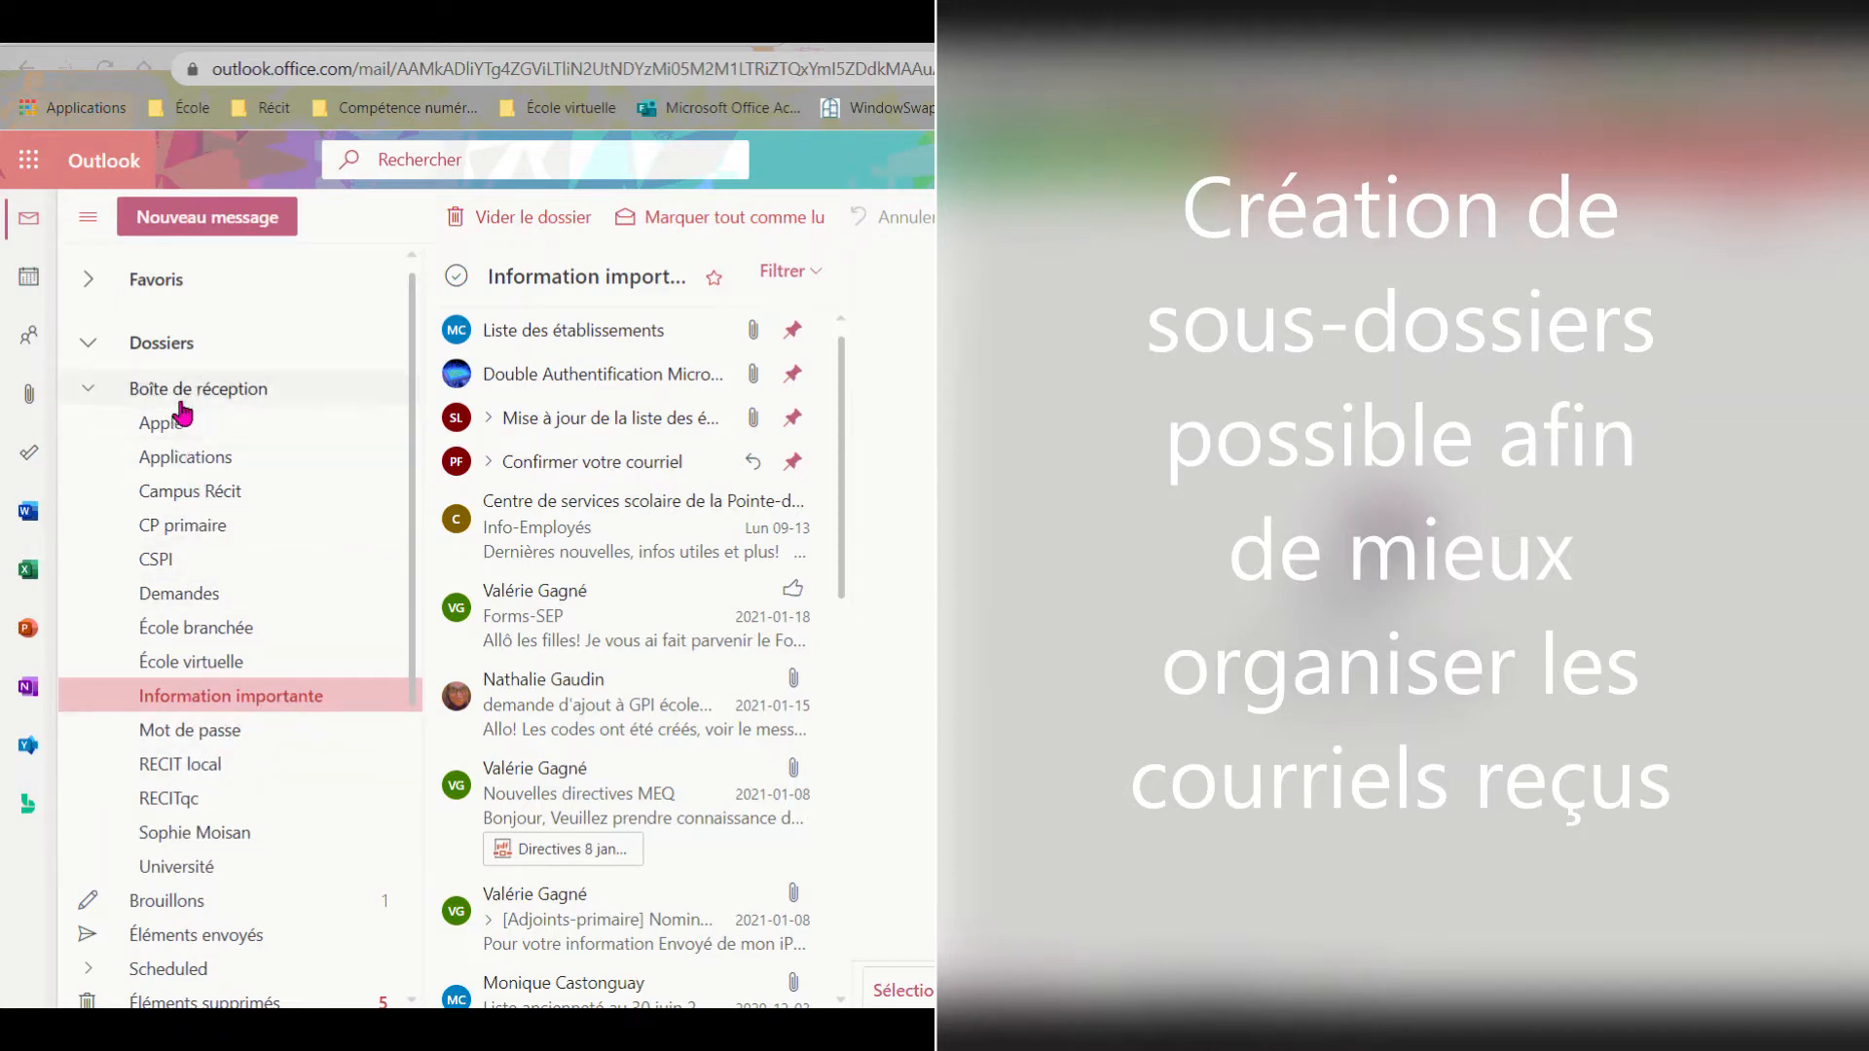
# Create a subfolder named "Exemple de sous-dossier" under Boîte de réception.
pyautogui.rightClick(243, 398)
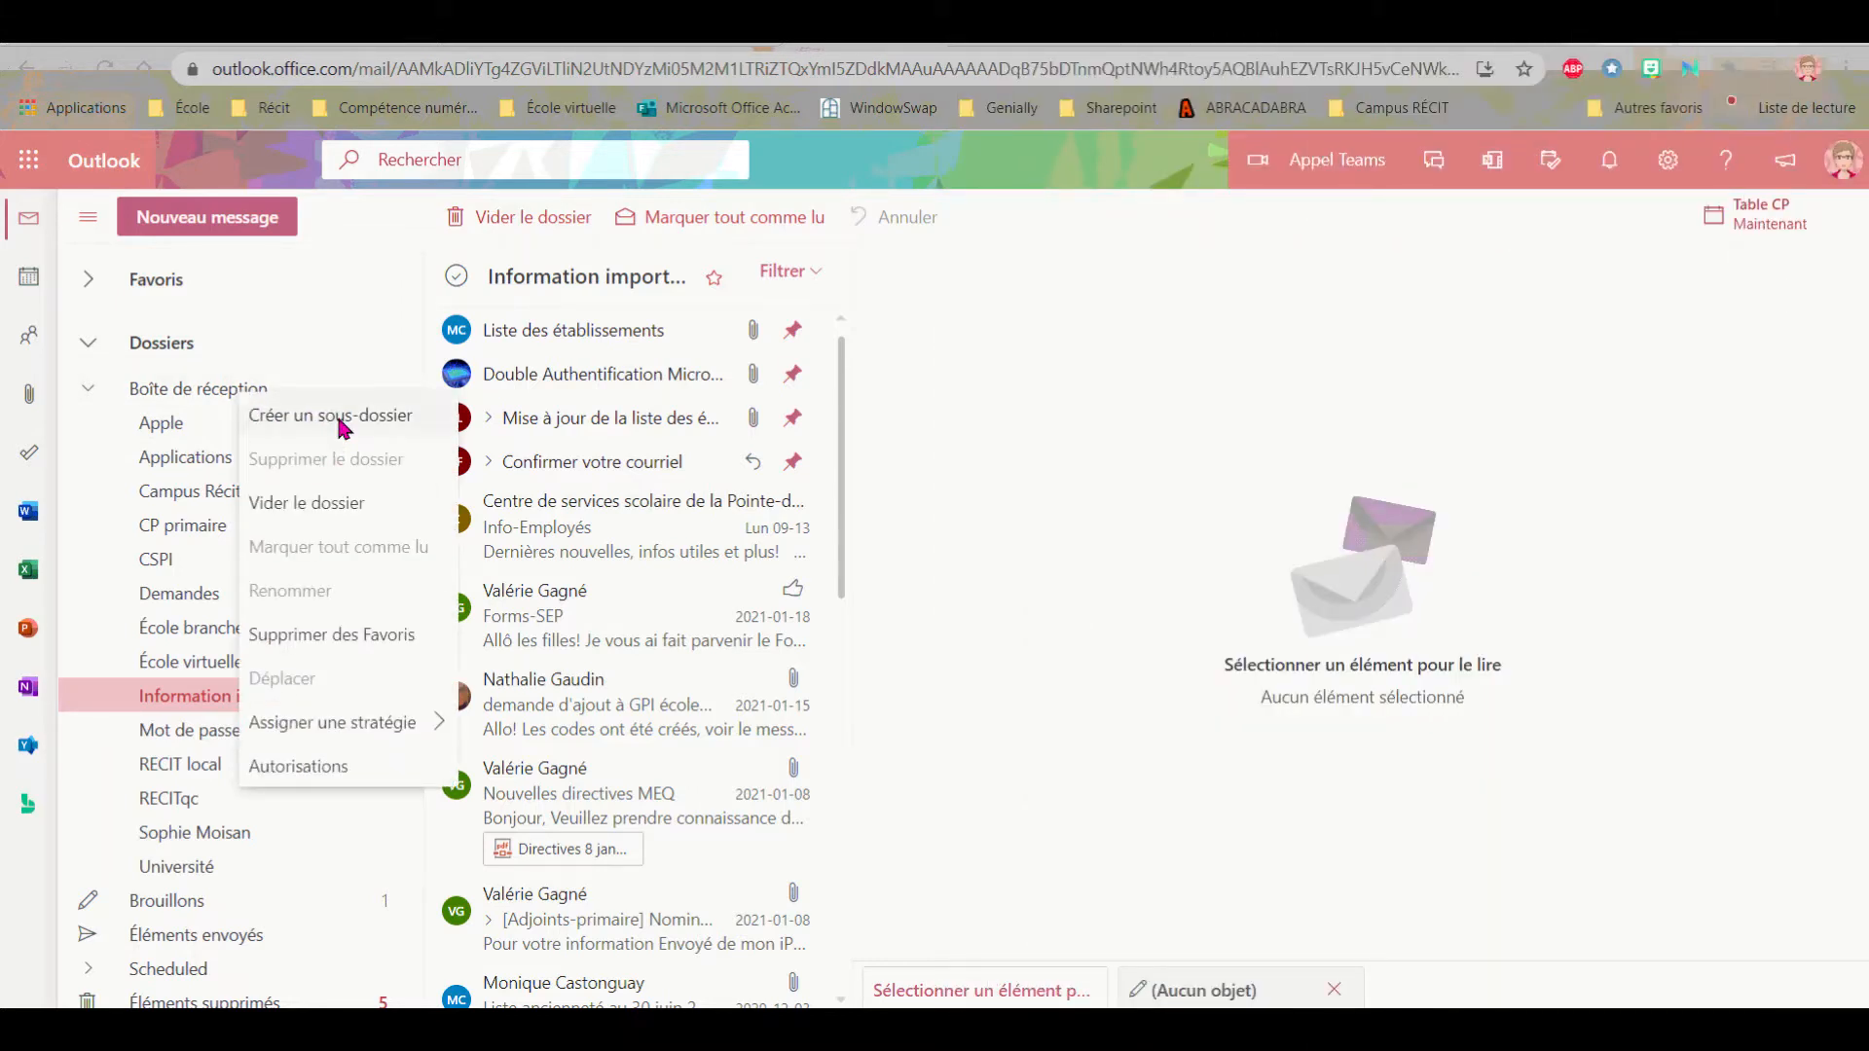
pyautogui.click(343, 429)
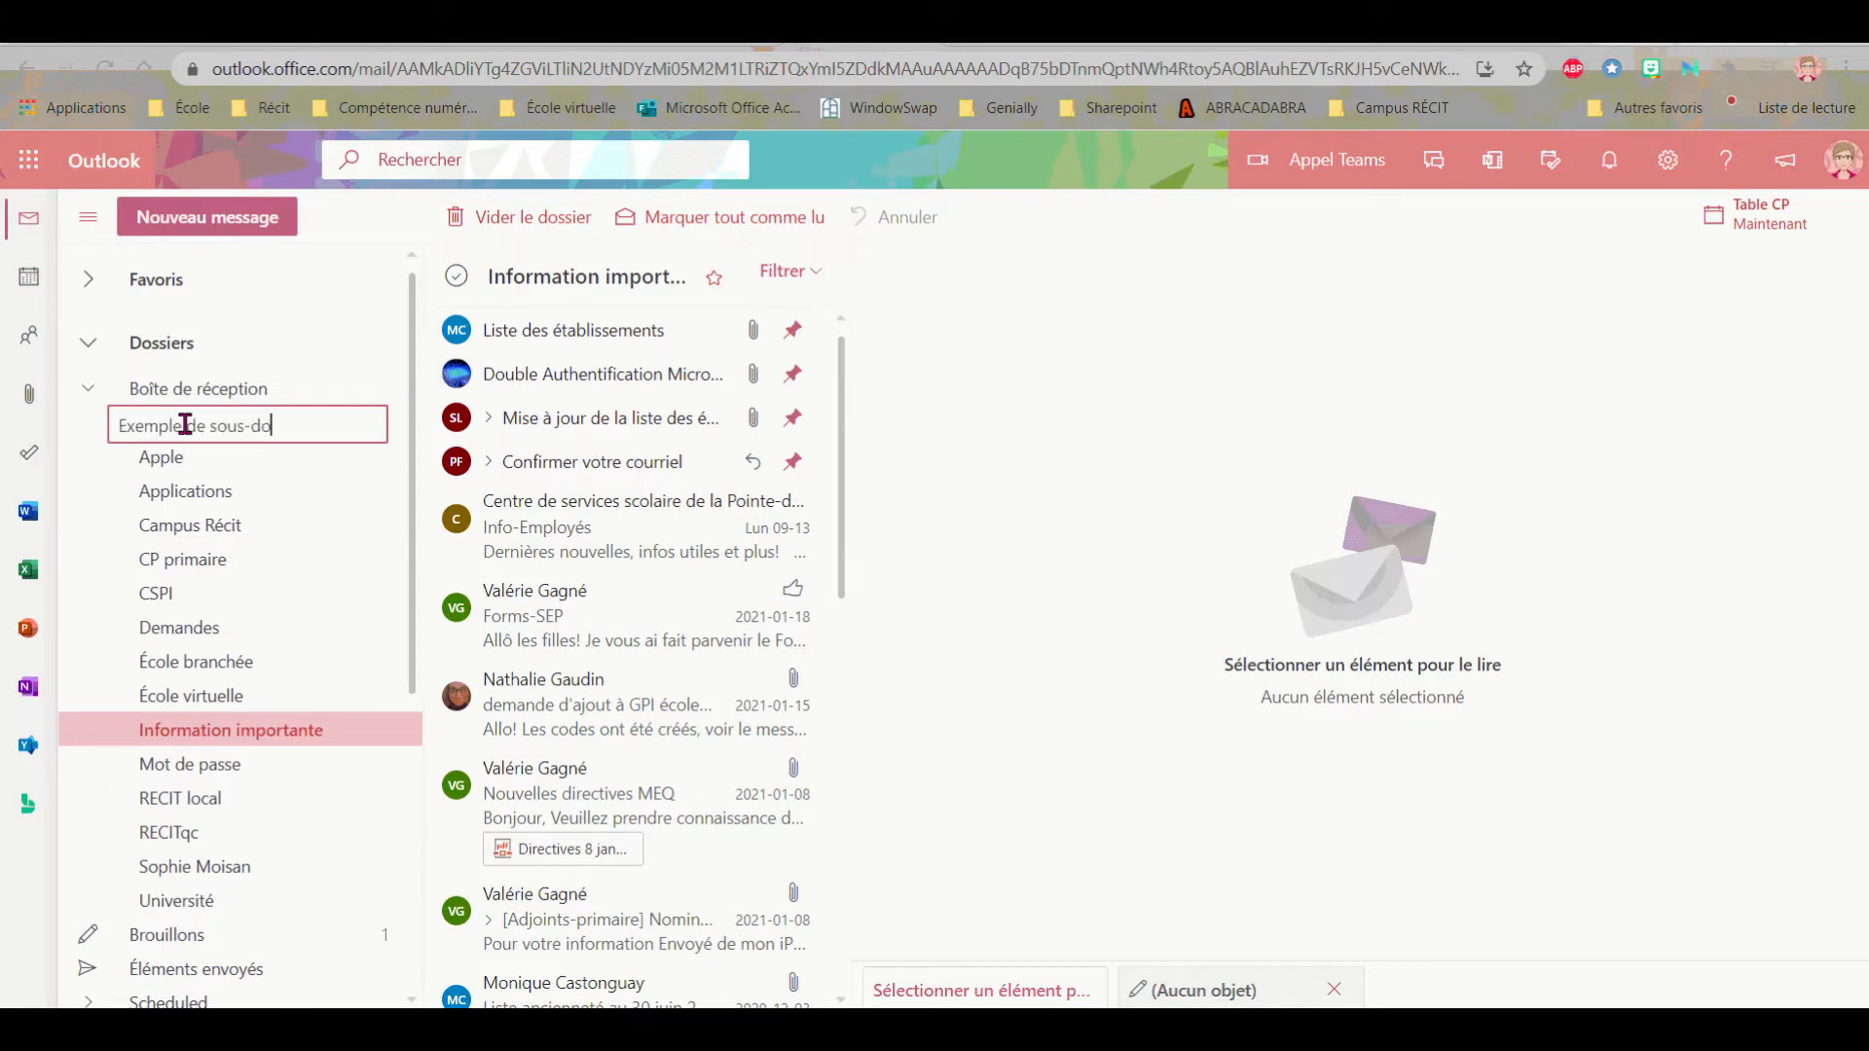
pyautogui.write('Exemple de sous-dossier')
pyautogui.click(189, 490)
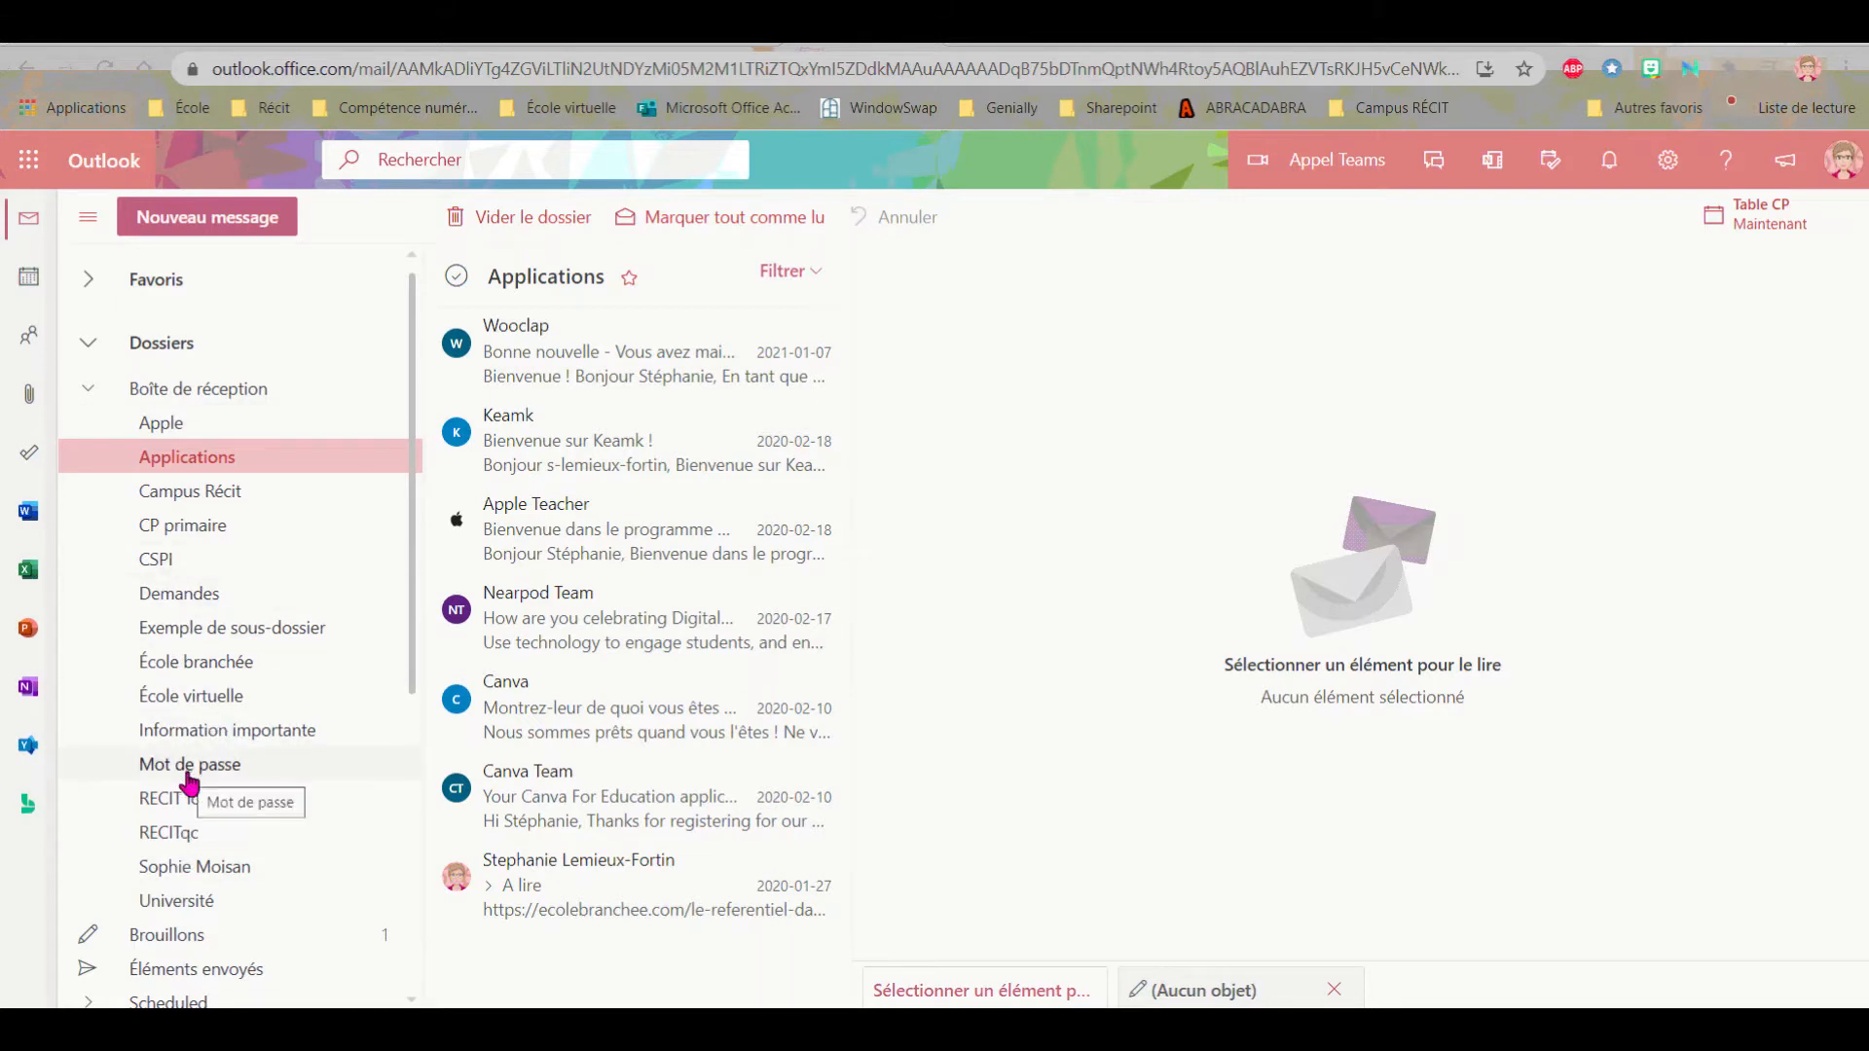
# Add the folder "Exemple de sous-dossier" to the favorites and check it in the Favoris list.
pyautogui.click(206, 632)
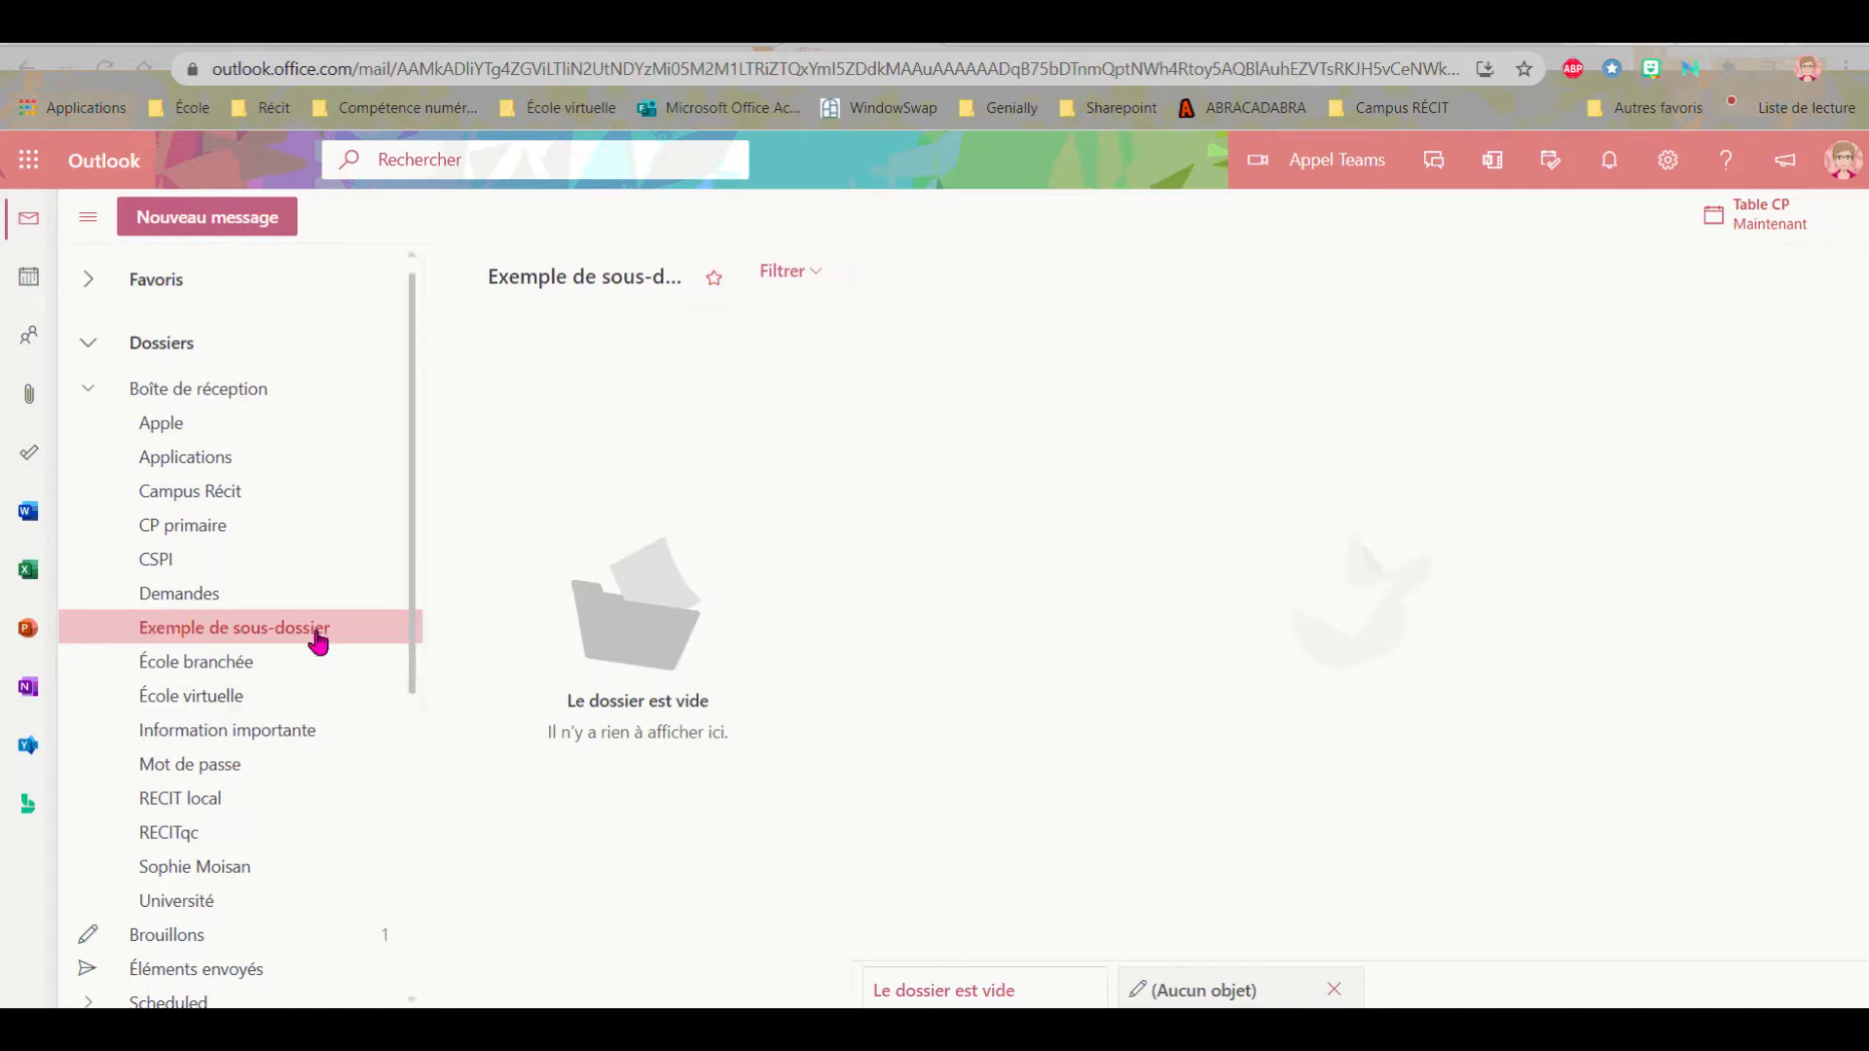
pyautogui.click(715, 287)
pyautogui.click(90, 290)
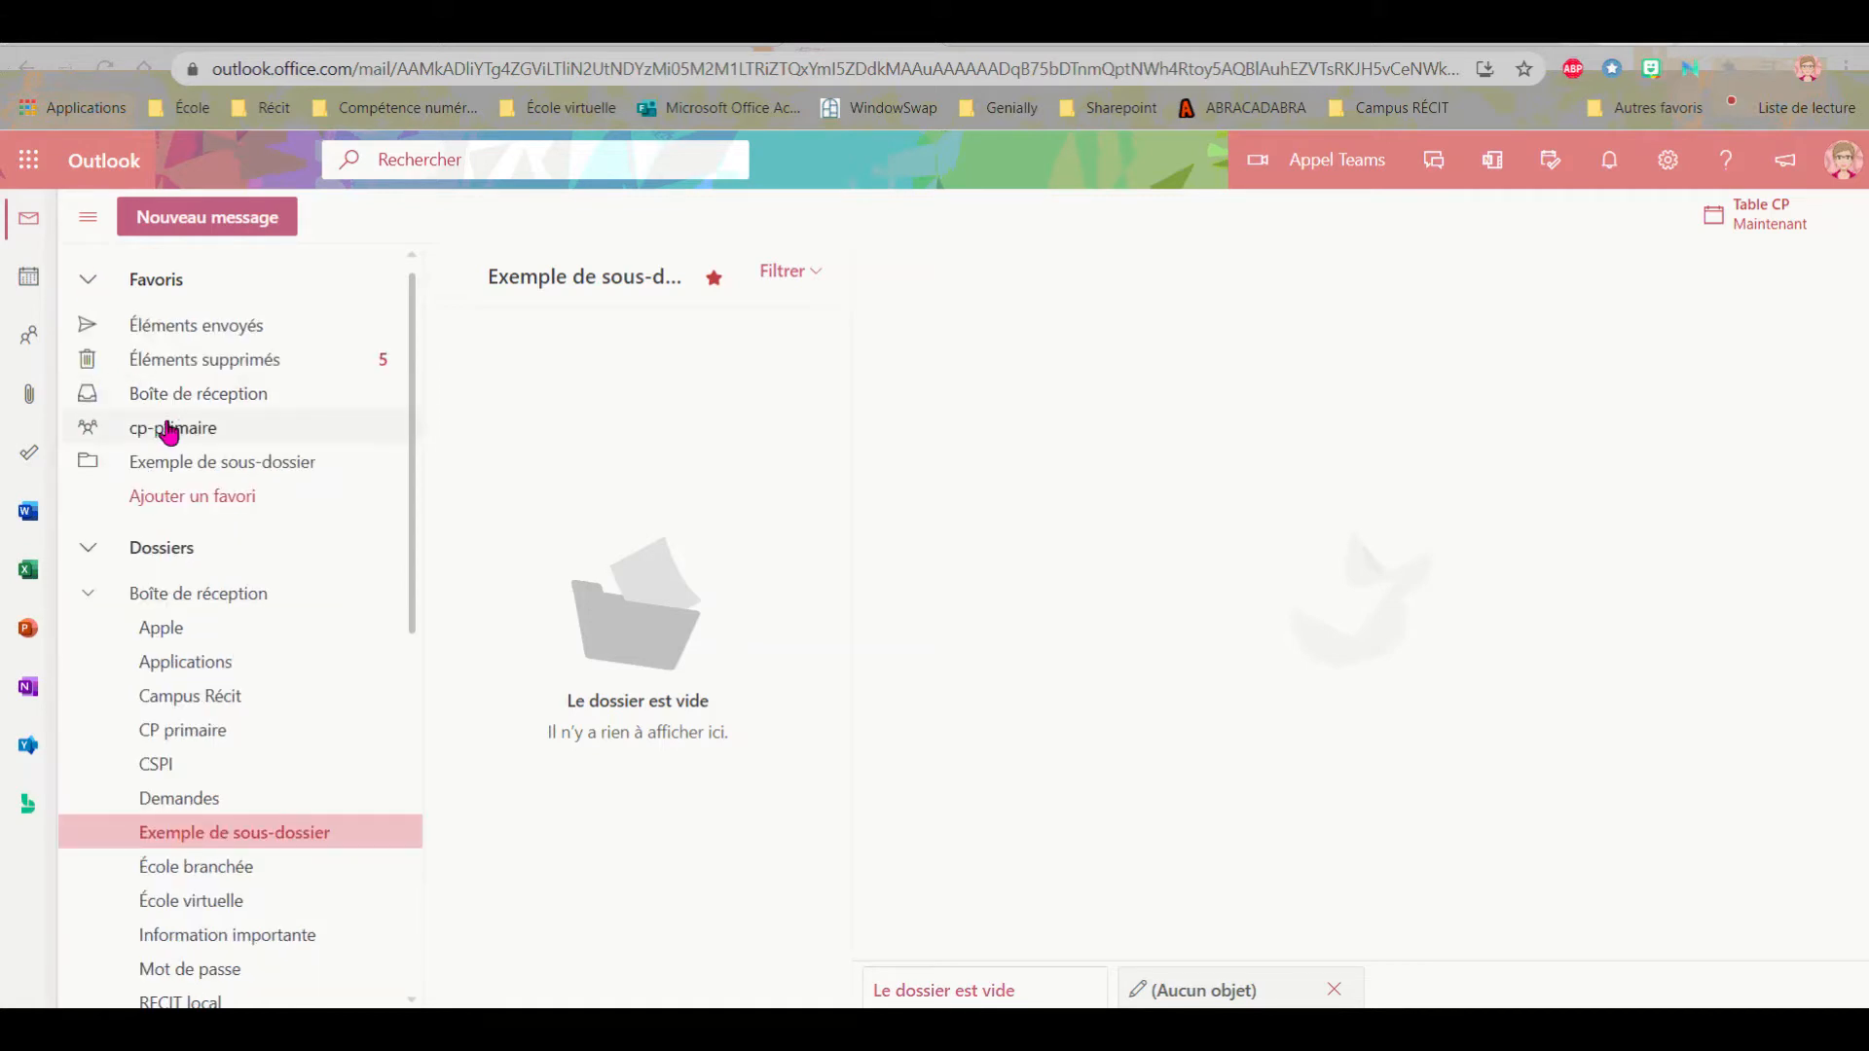
pyautogui.click(90, 288)
# Look through the remaining mail folders, the contents of Brouillons and the list of Groupes.
pyautogui.scroll(-5, 292, 828)
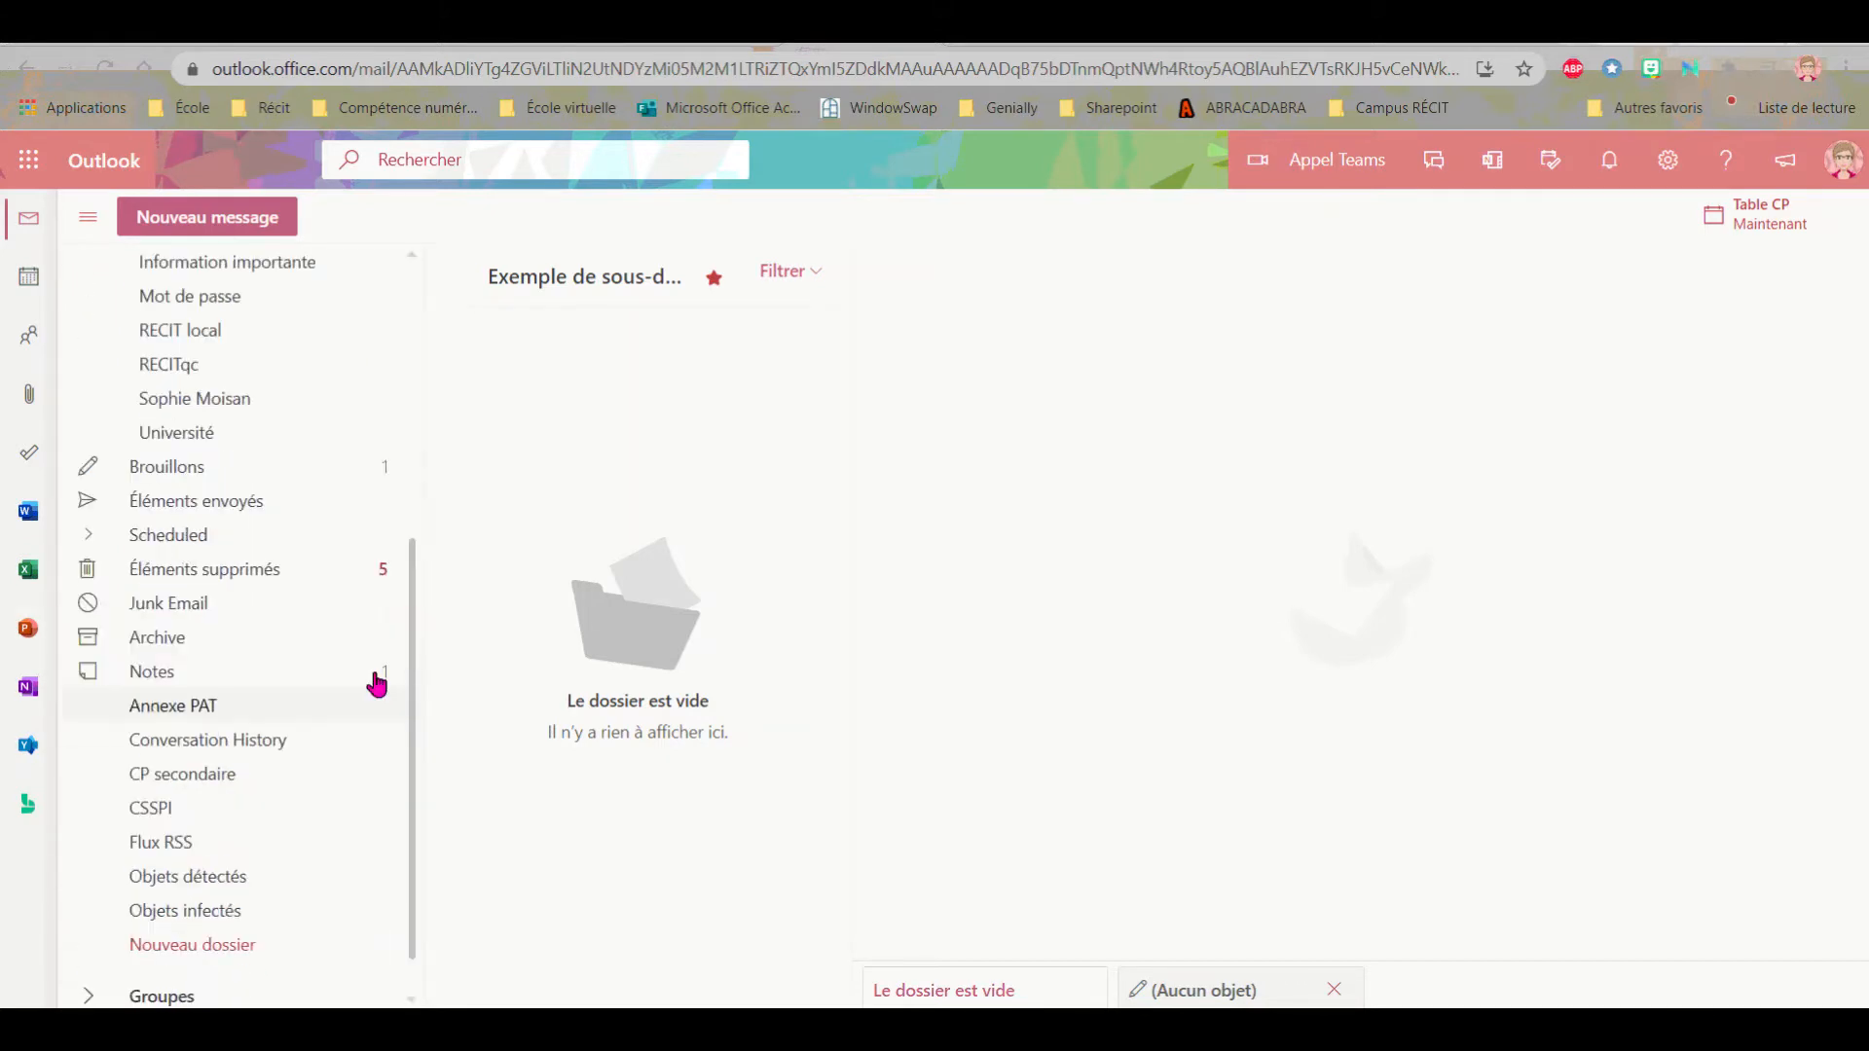
pyautogui.click(181, 473)
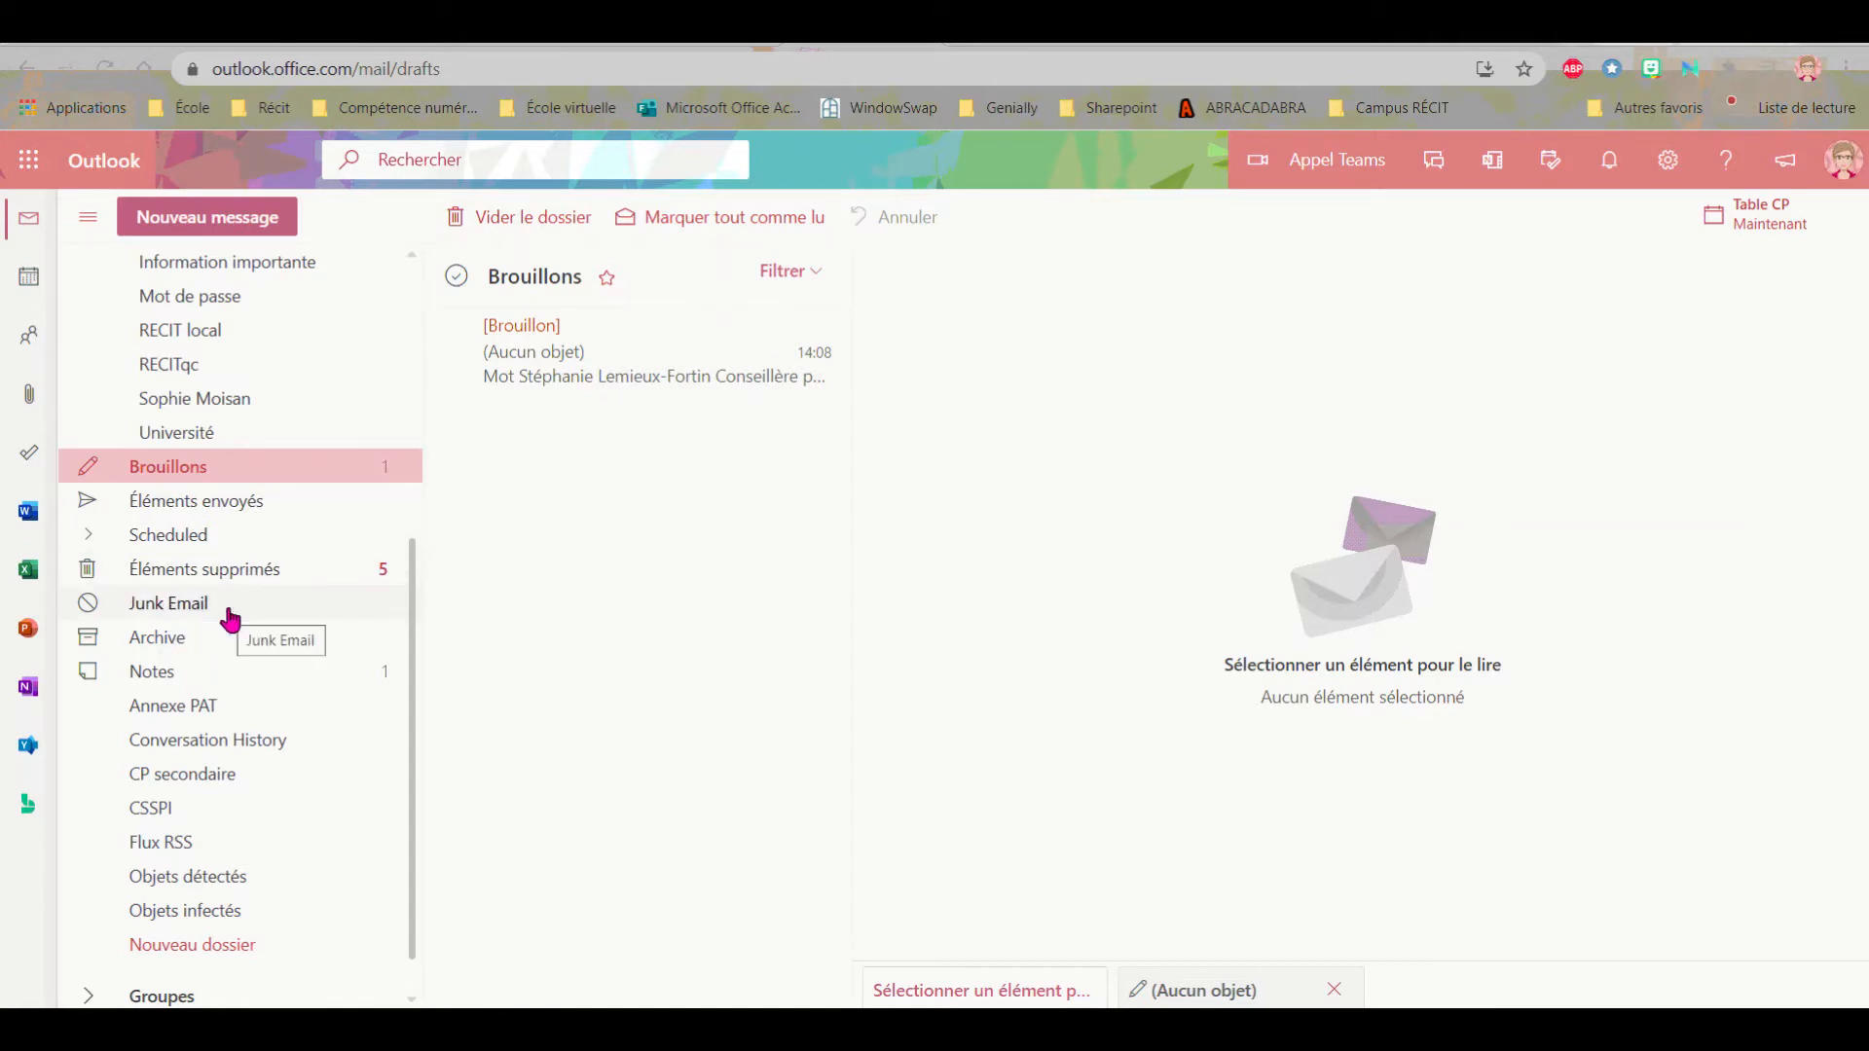
pyautogui.scroll(-1, 280, 655)
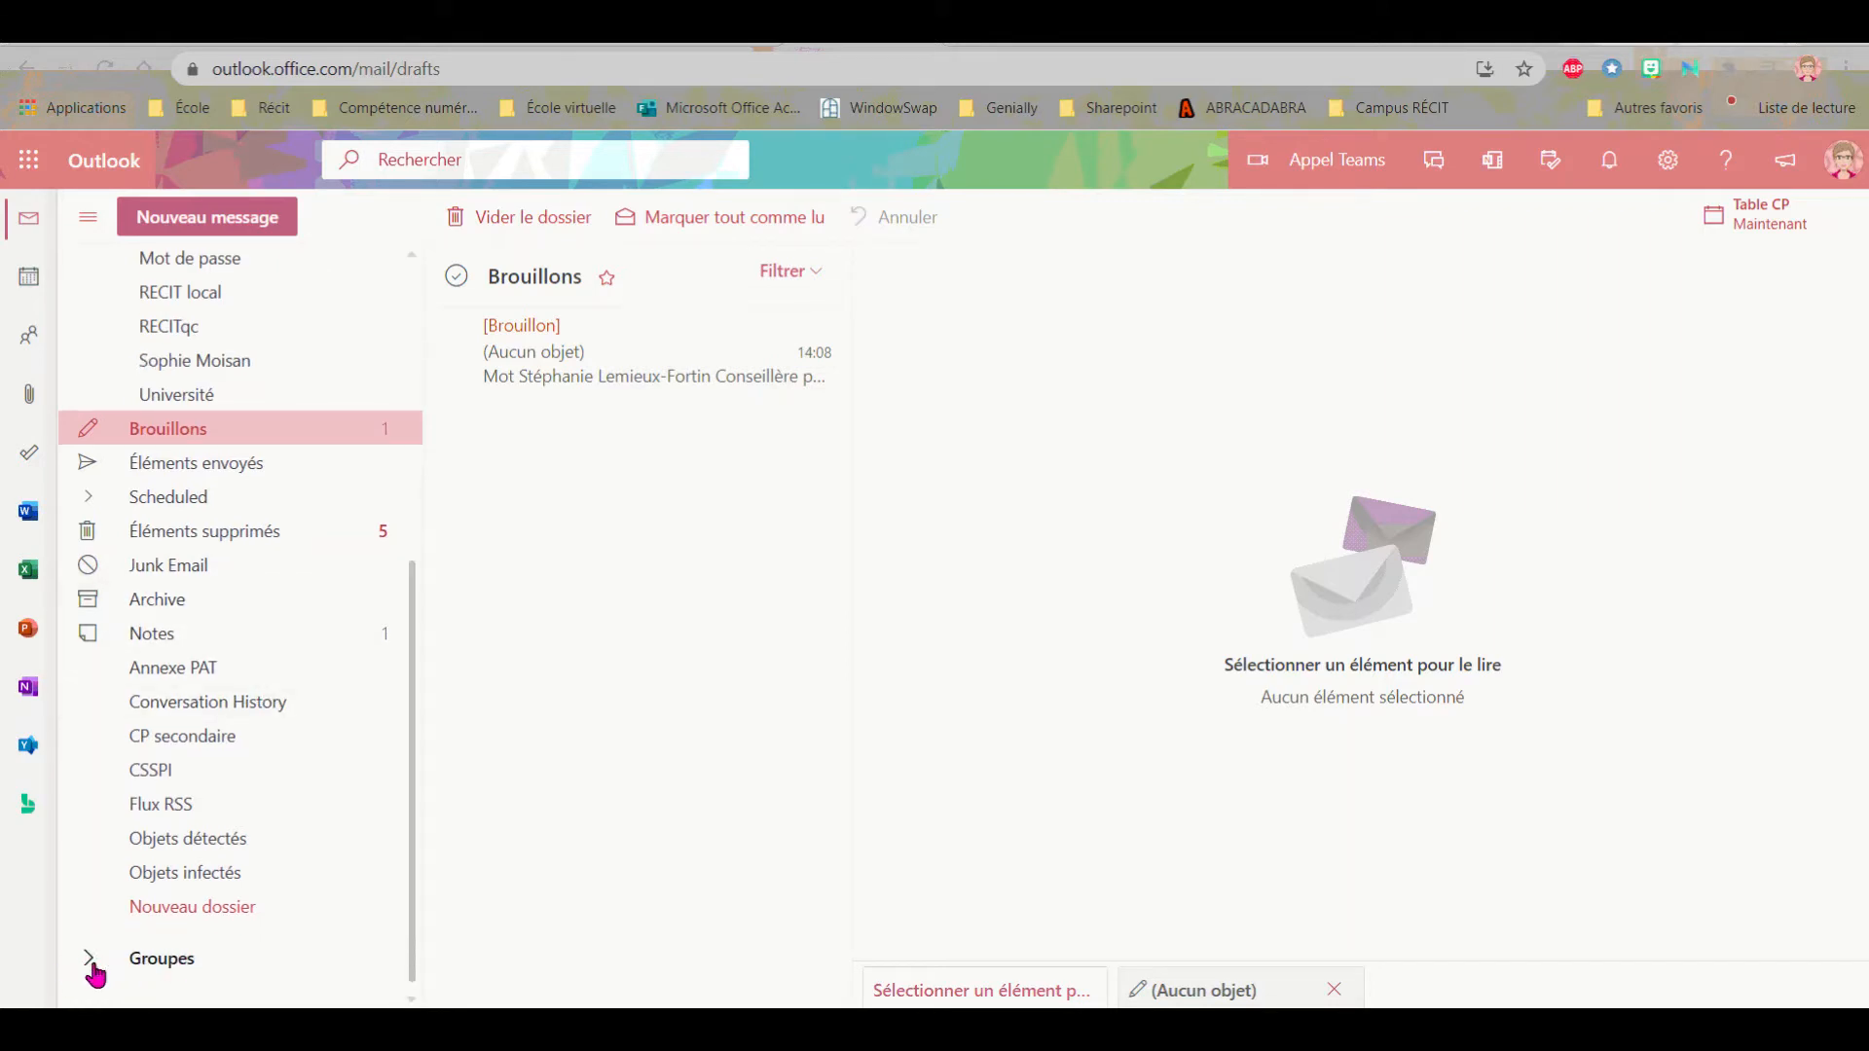
pyautogui.click(91, 964)
pyautogui.scroll(-3, 146, 680)
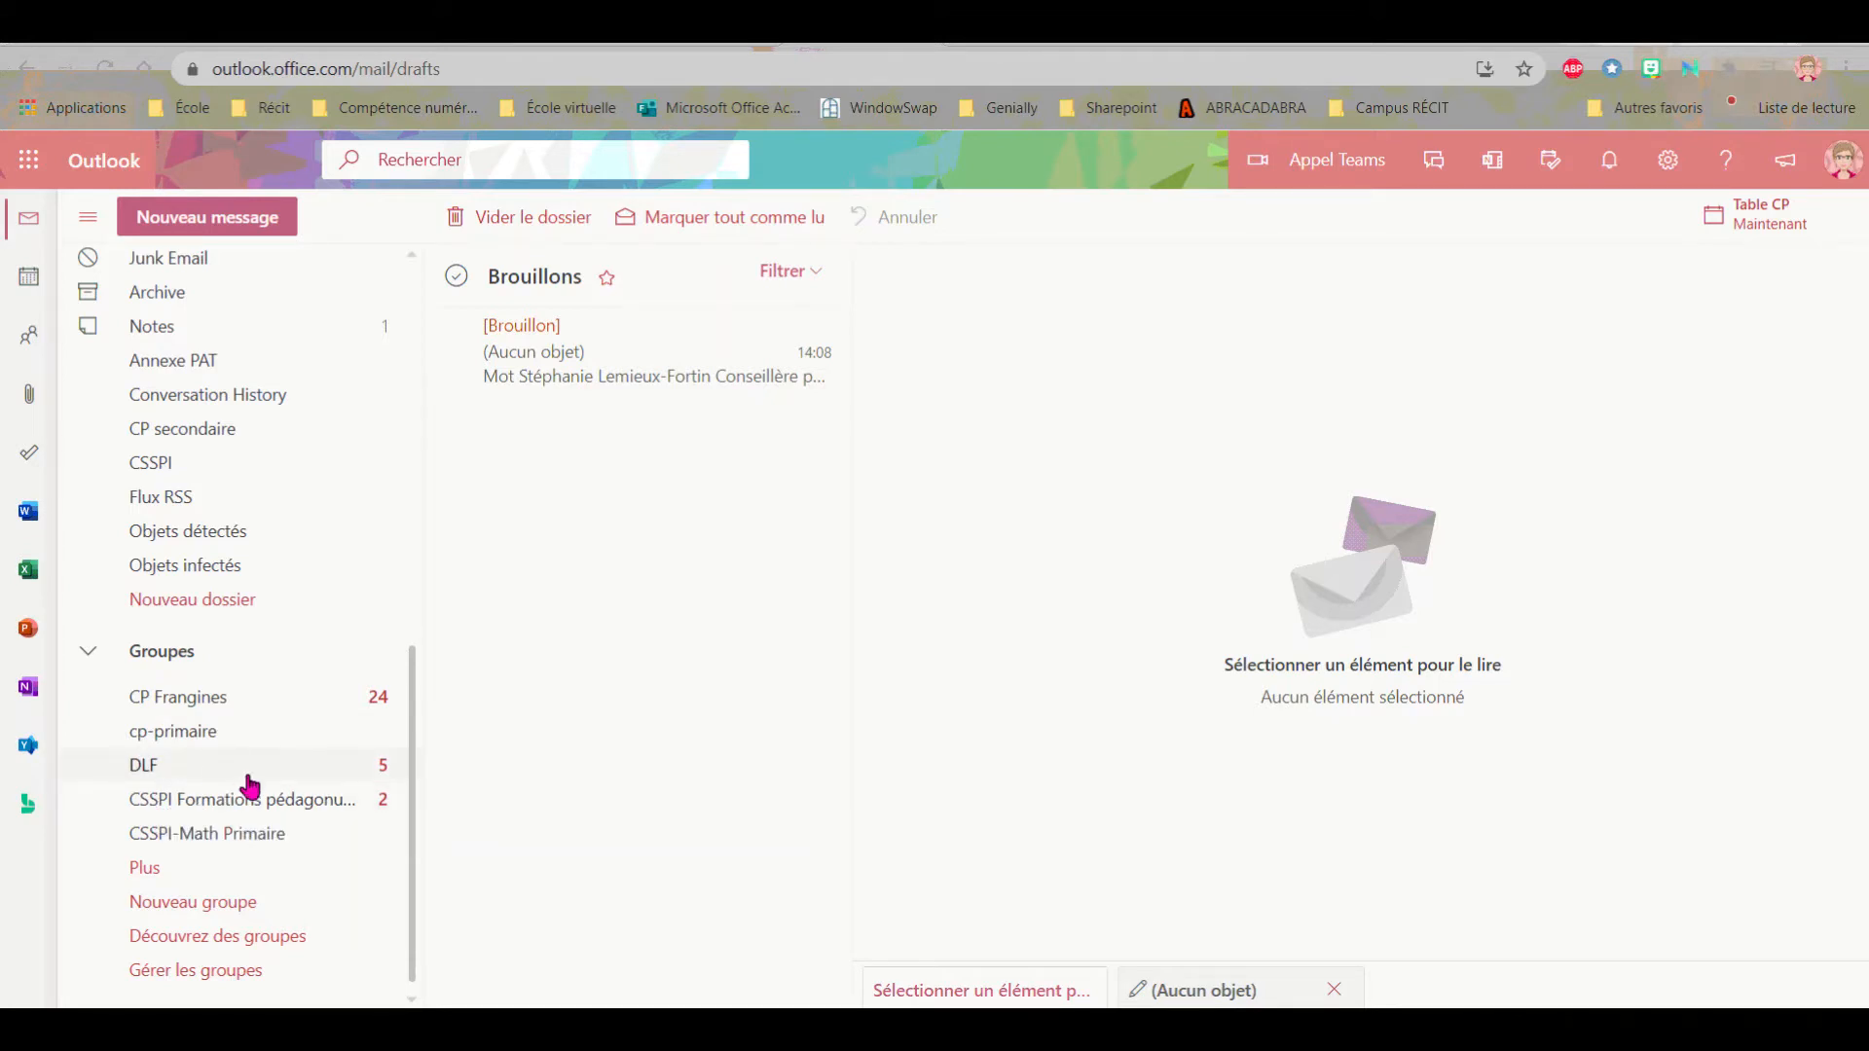
pyautogui.scroll(7, 250, 779)
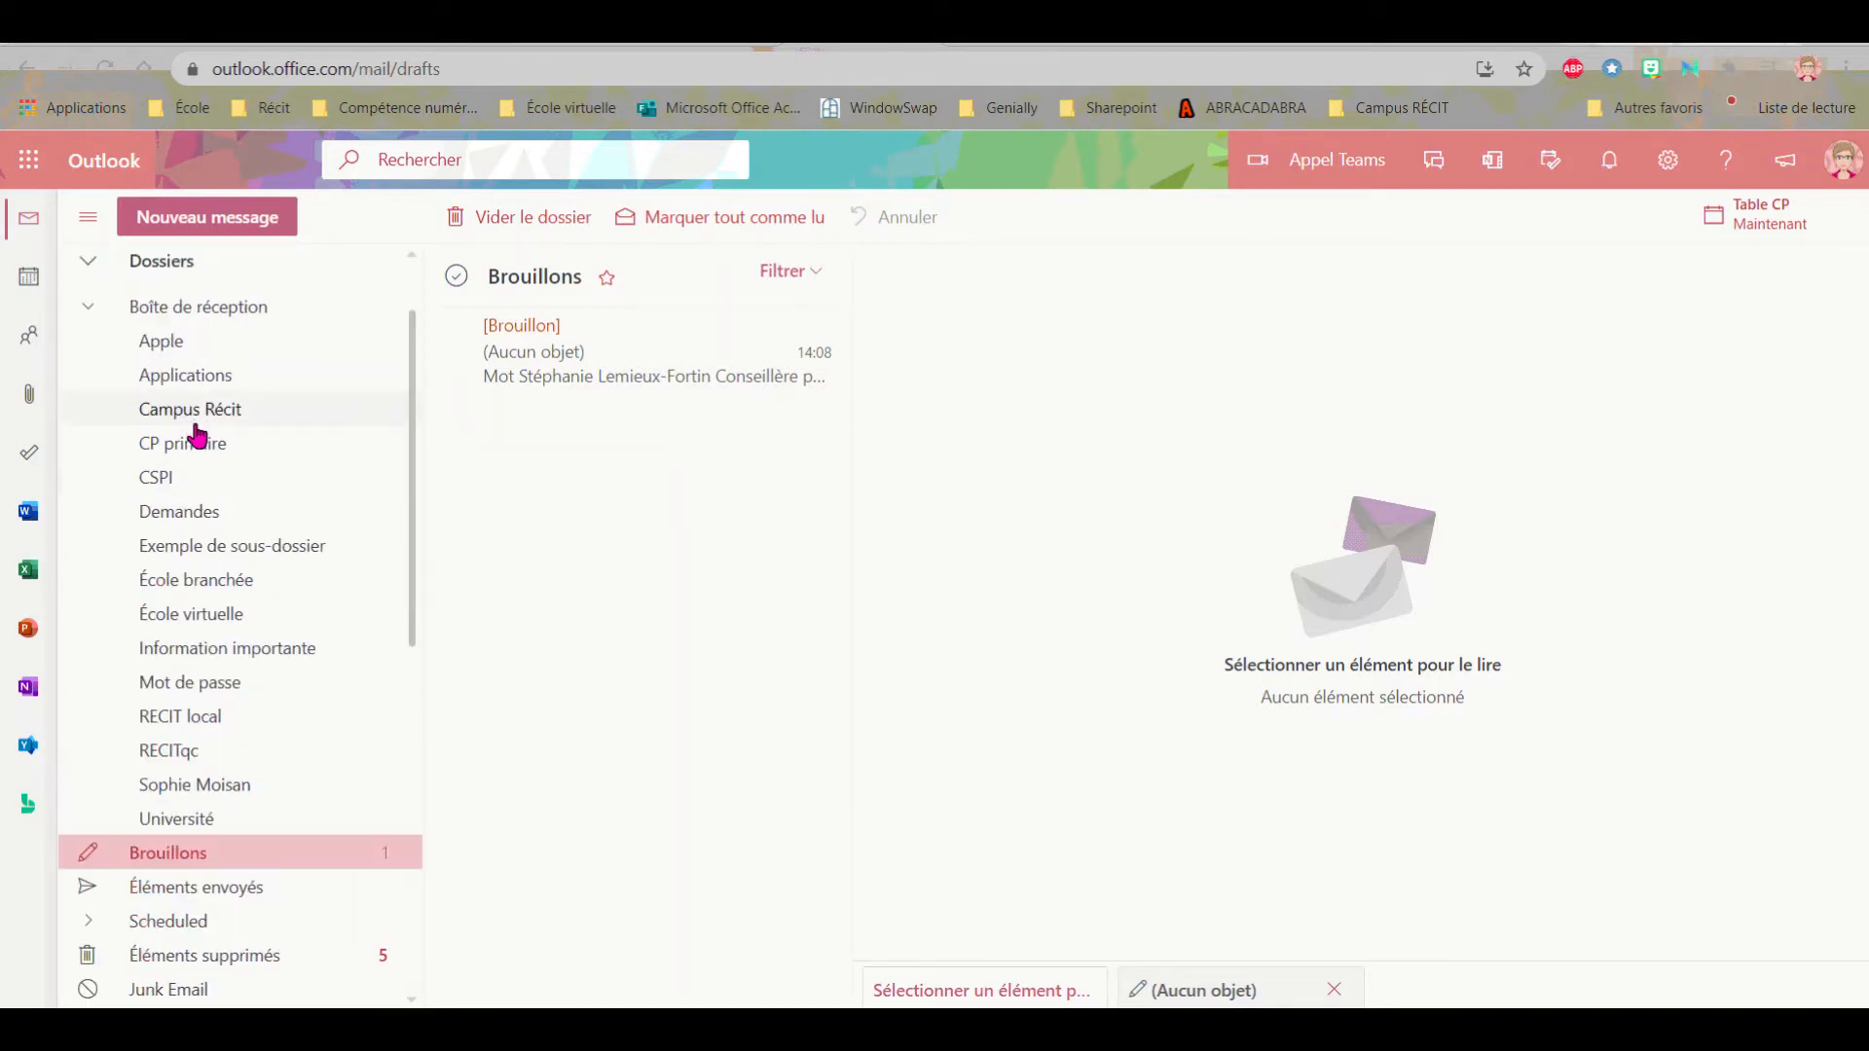
# Try pinning the "Liste ancienneté au 30 juin 2020" message in the Information importante folder, and unpin it again.
pyautogui.click(192, 655)
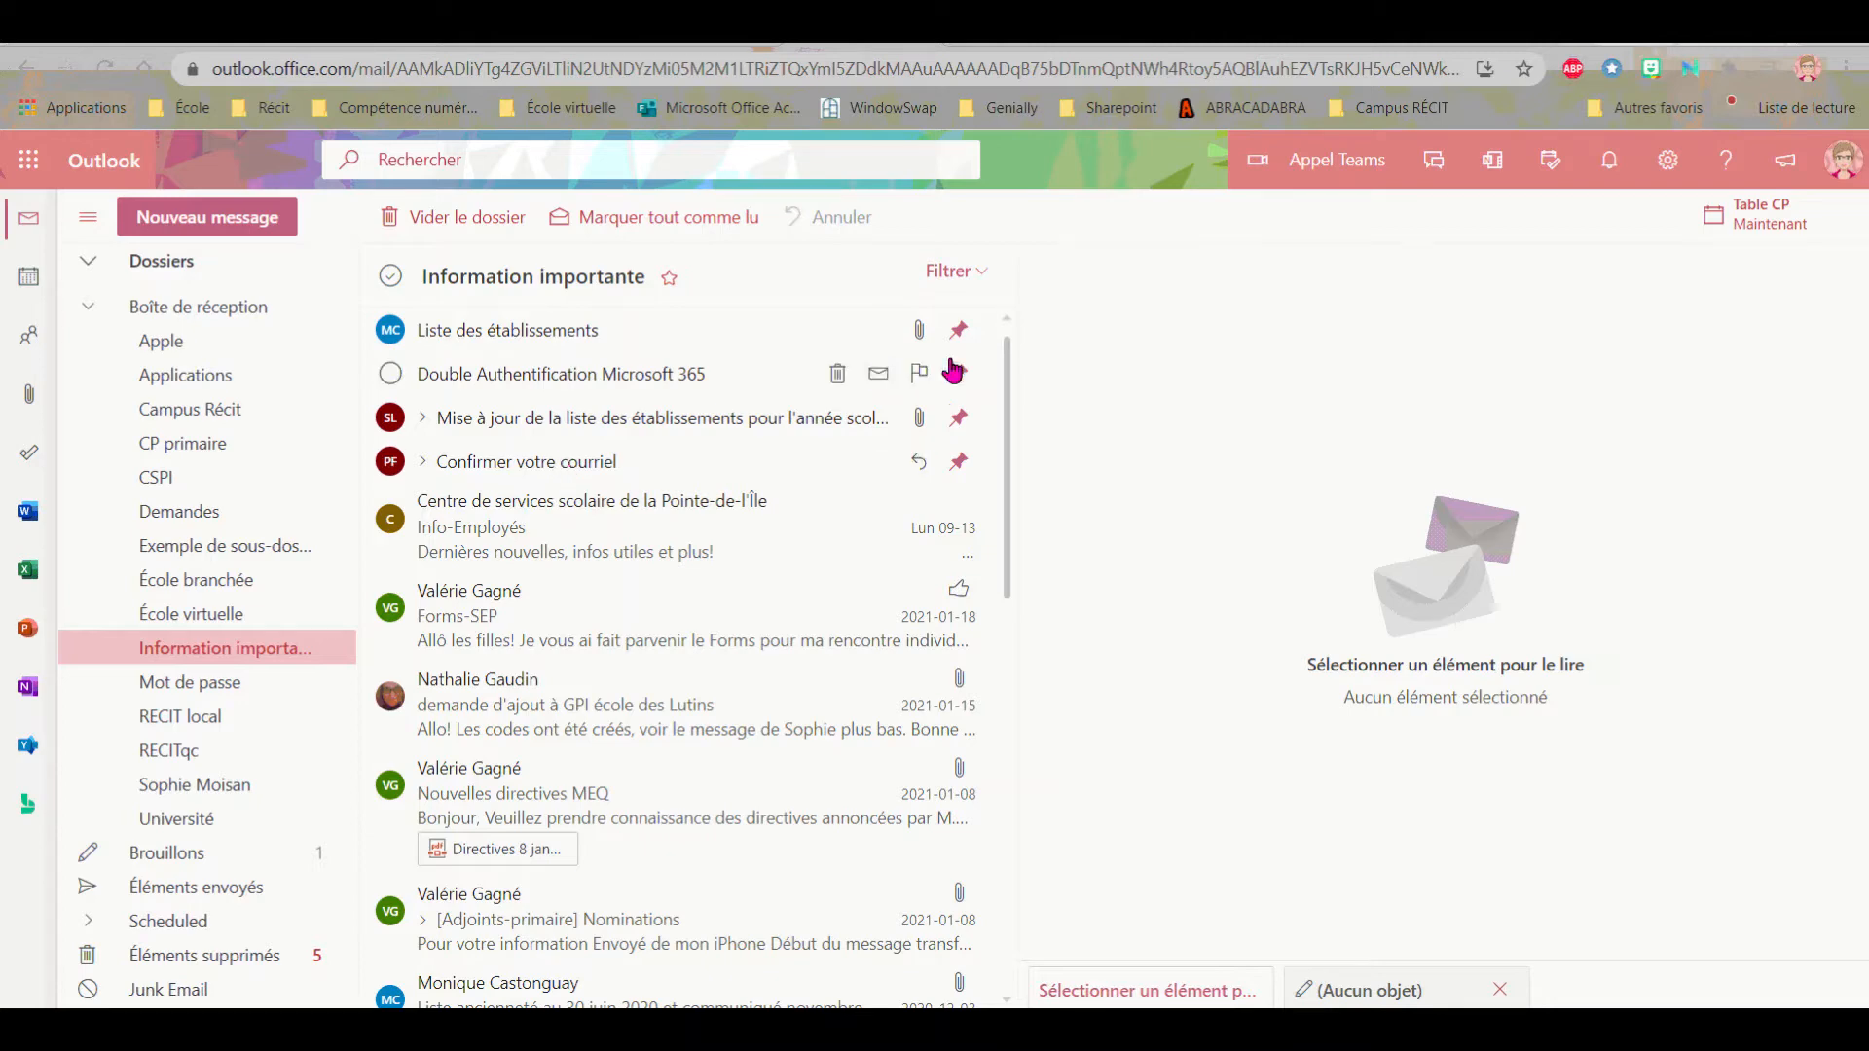
pyautogui.scroll(-4, 1016, 399)
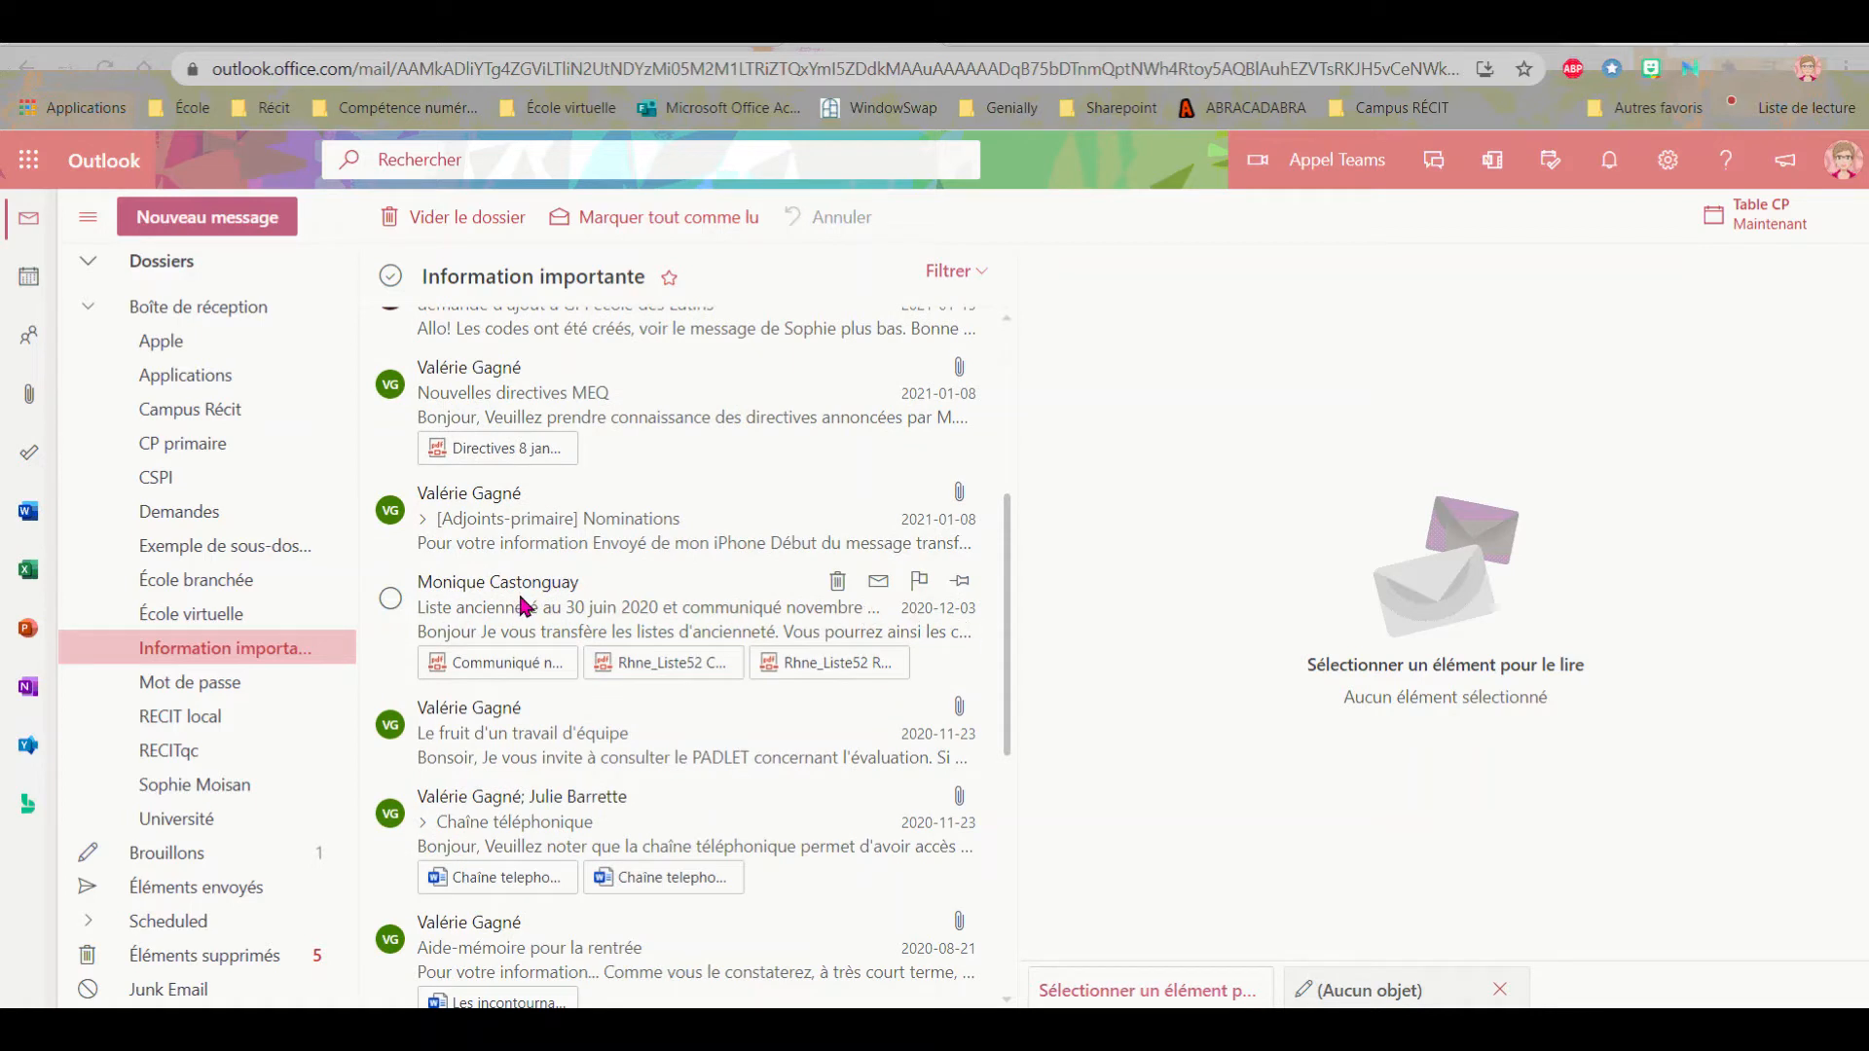
pyautogui.click(962, 582)
pyautogui.scroll(1, 526, 467)
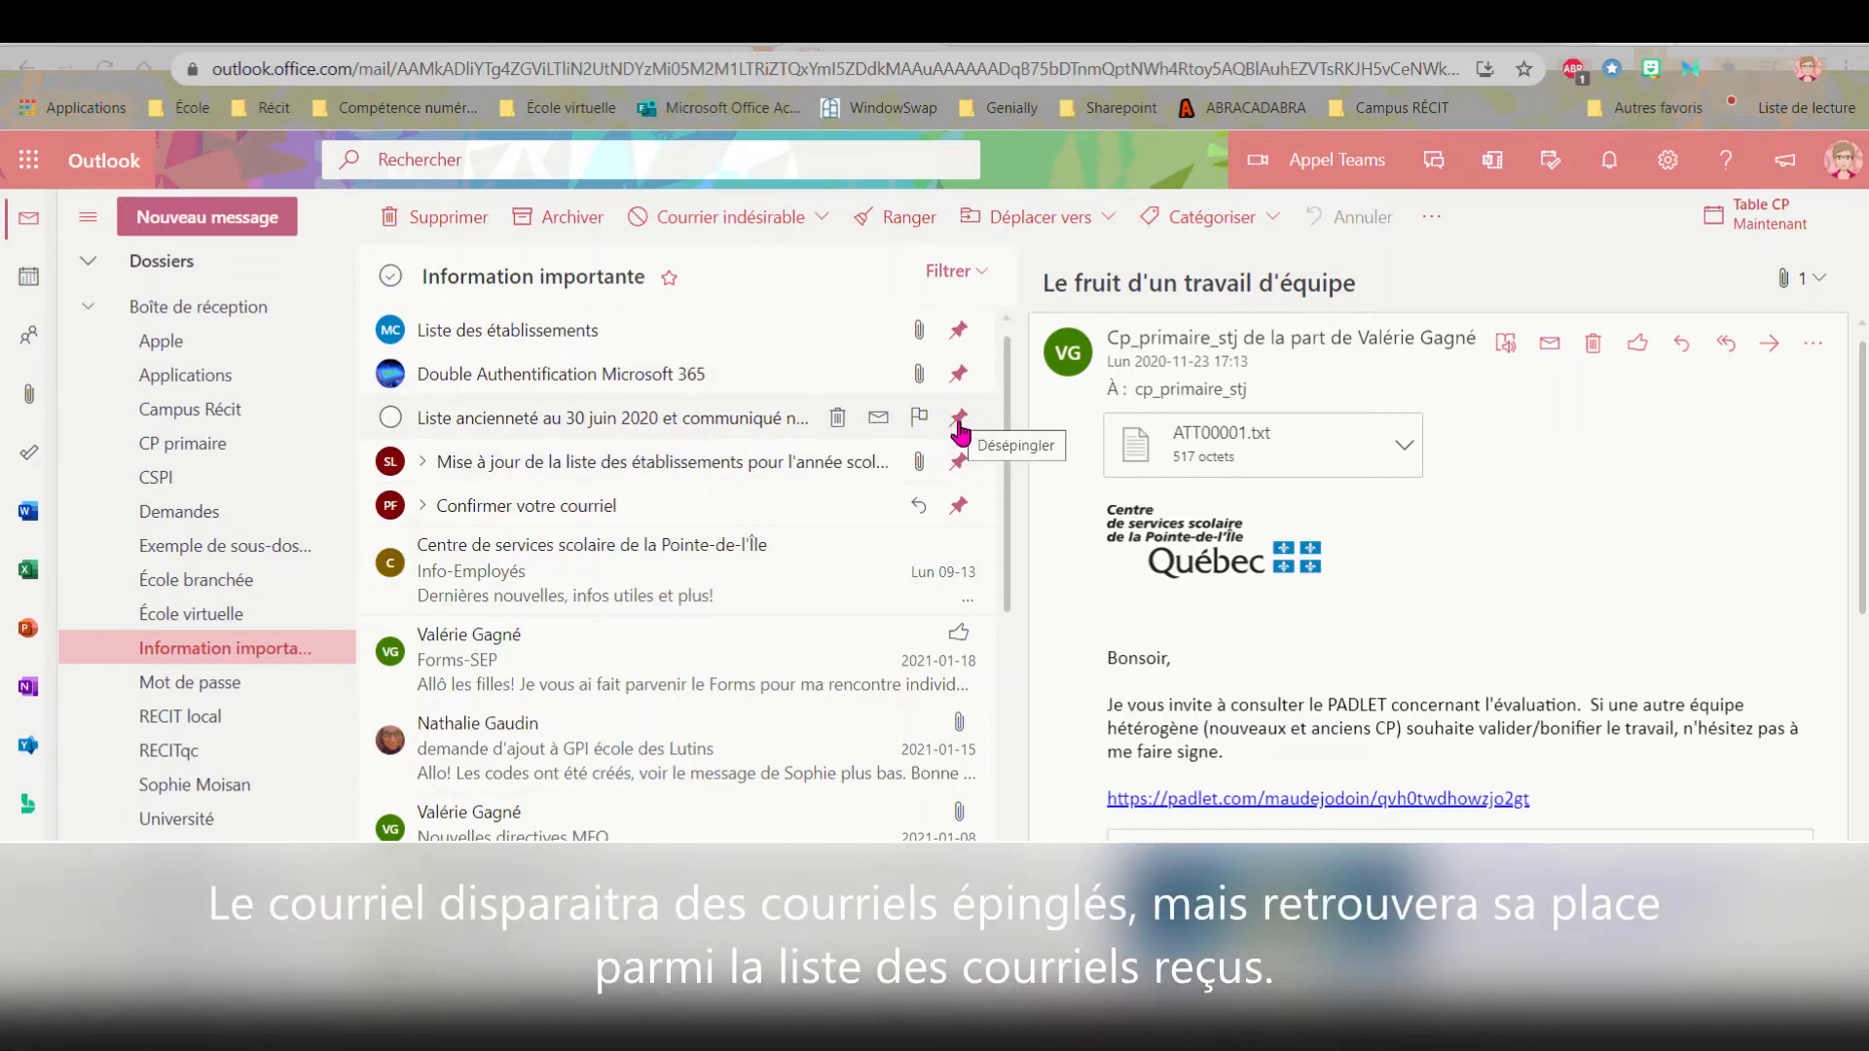
pyautogui.click(960, 419)
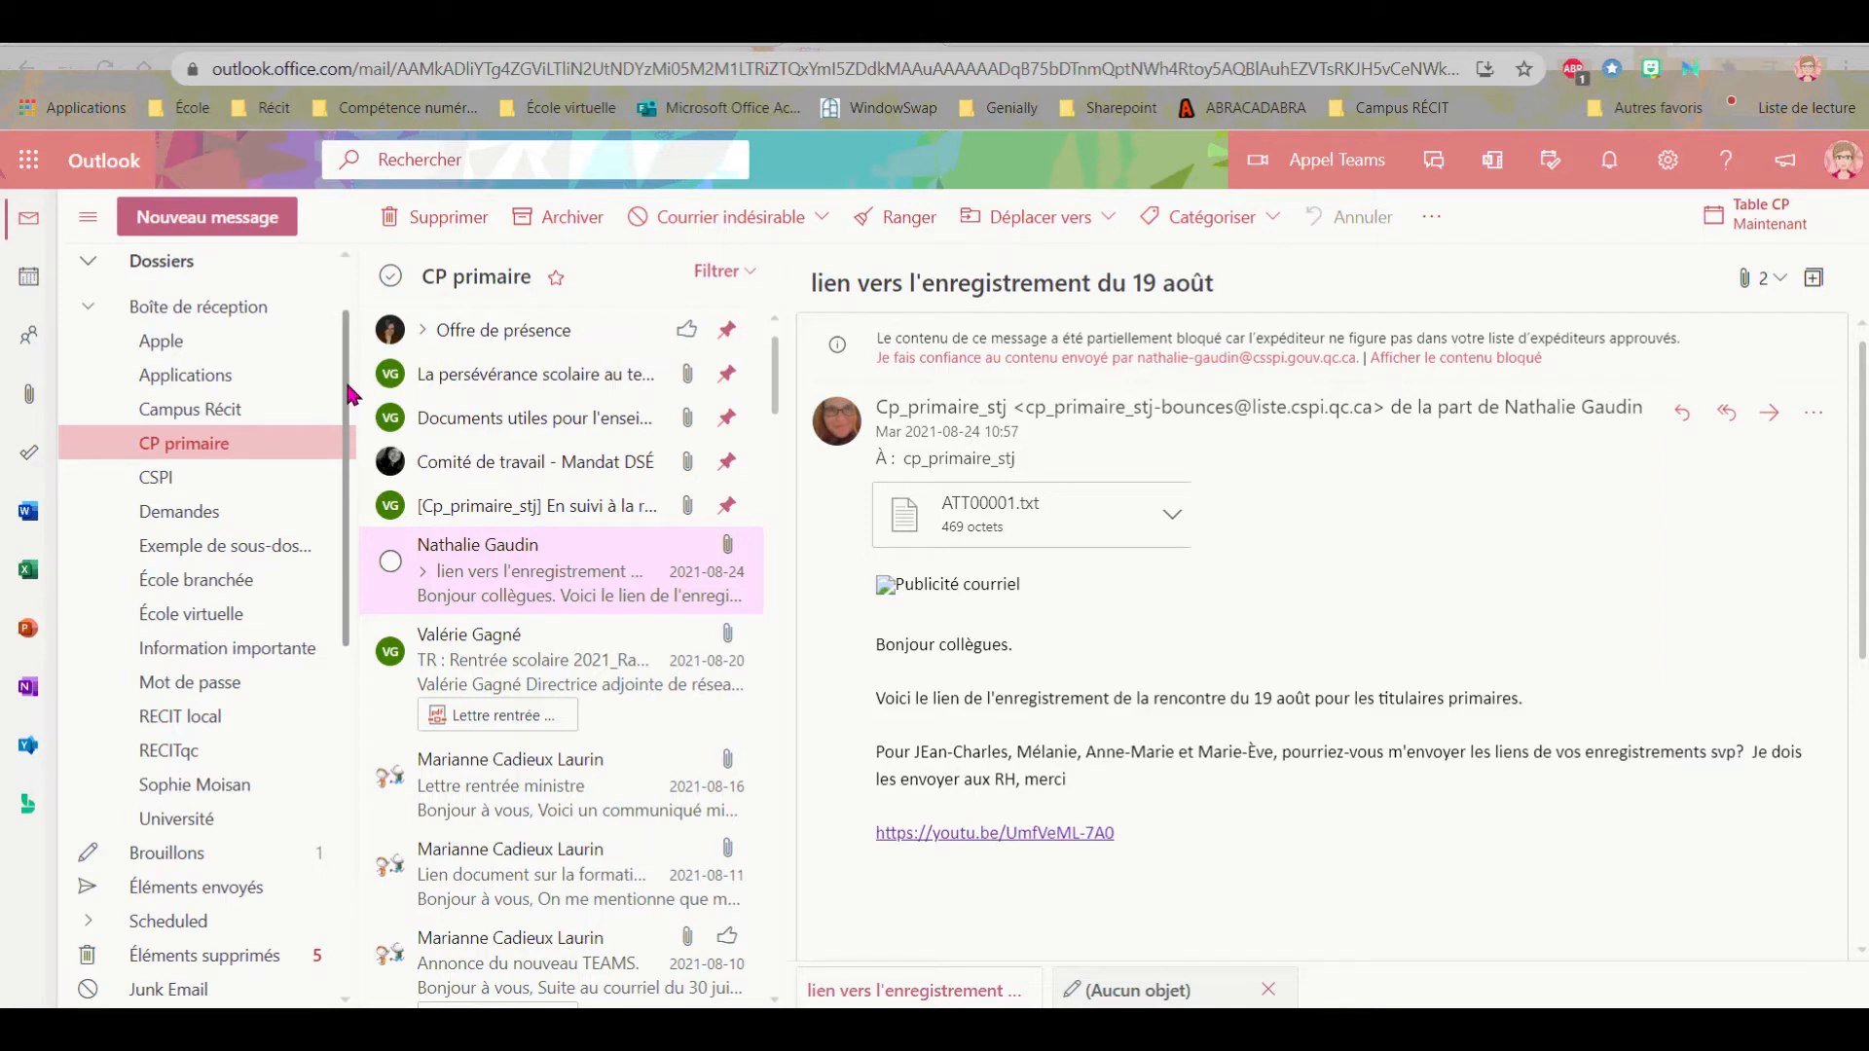
# Review the destination folders and the categories offered for the message "lien vers l'enregistrement du 19 août" in CP primaire.
pyautogui.scroll(-3, 349, 395)
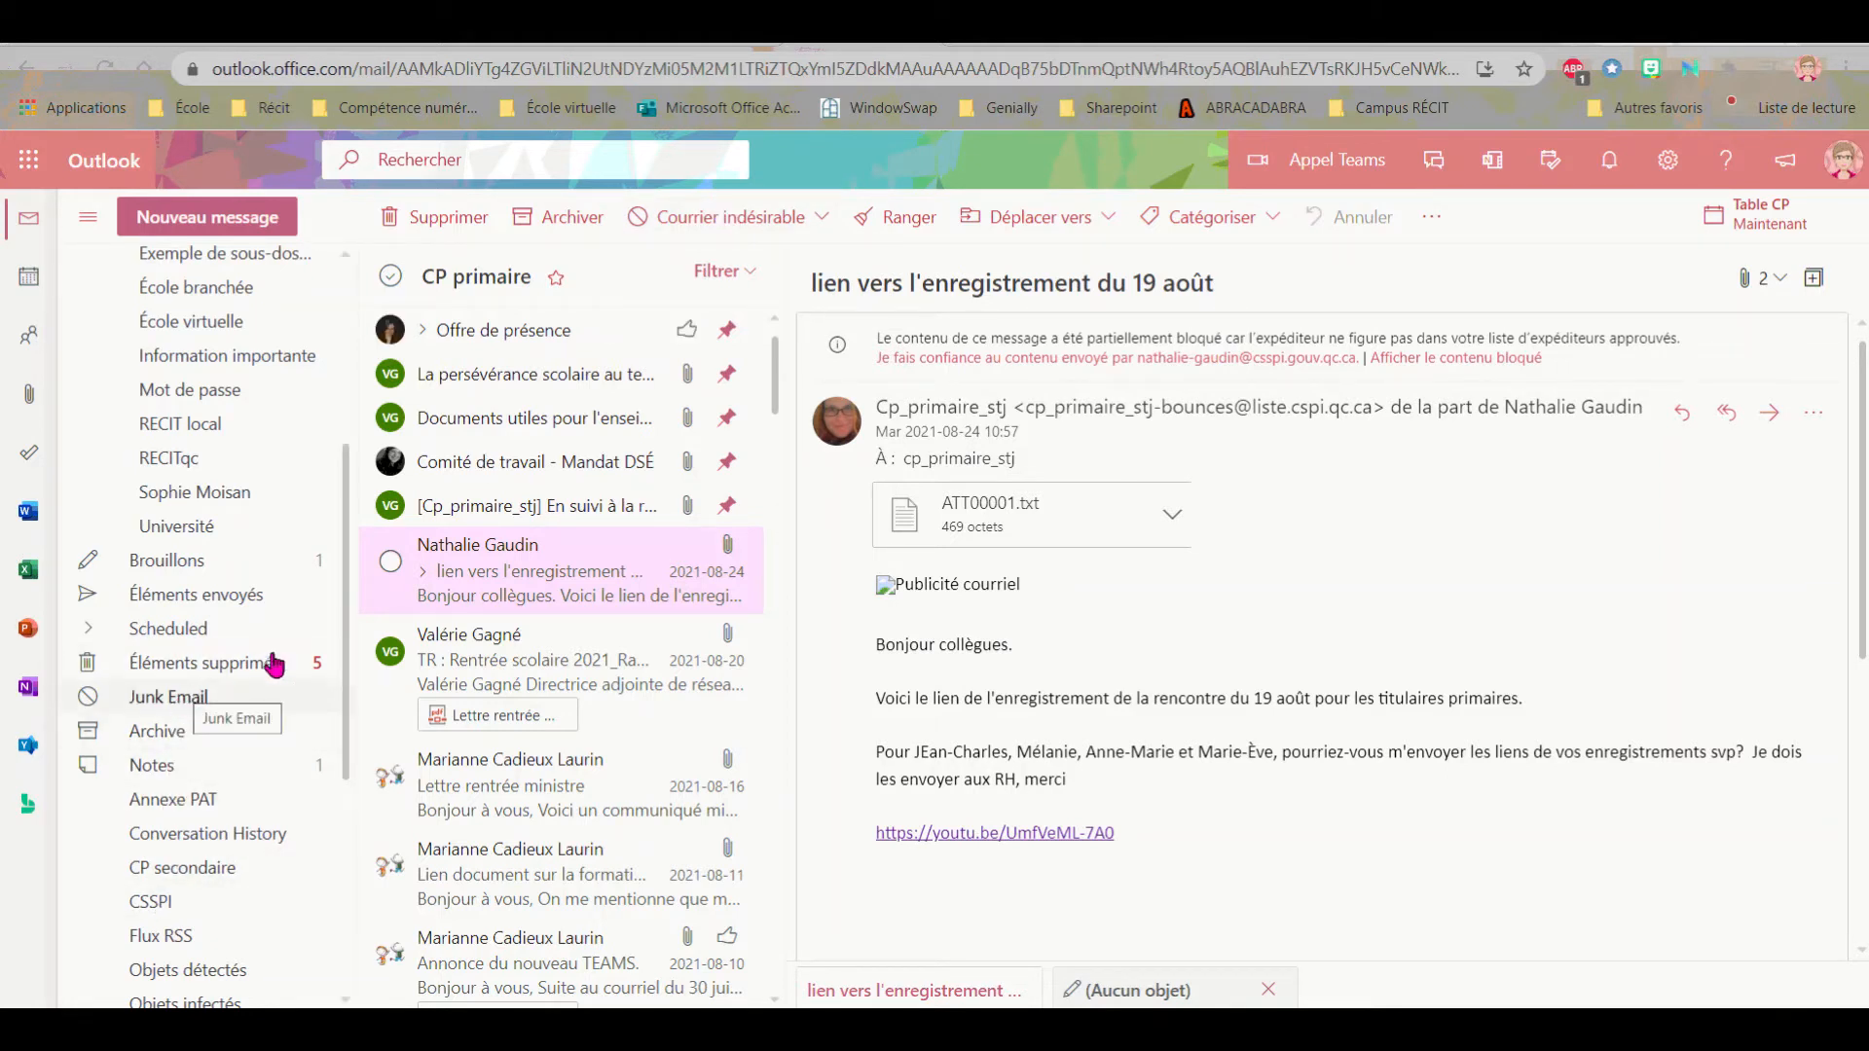
pyautogui.click(1111, 238)
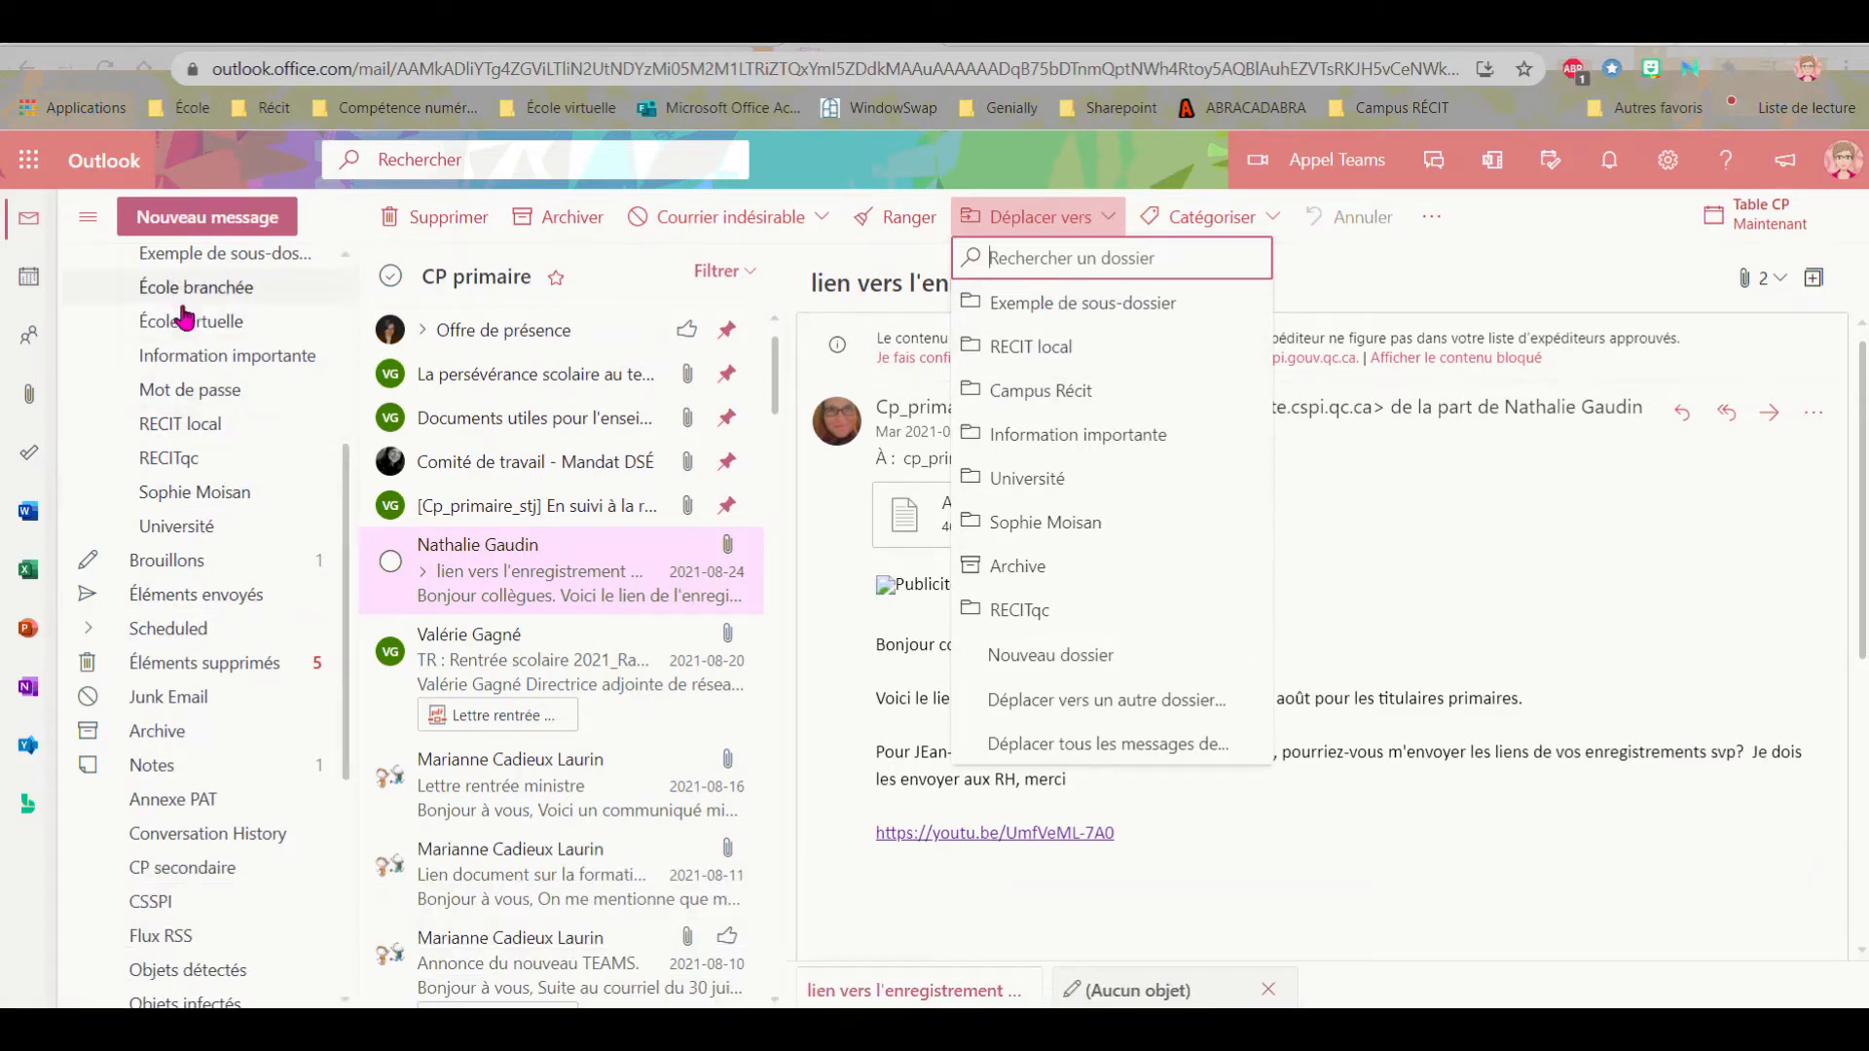
pyautogui.click(1373, 275)
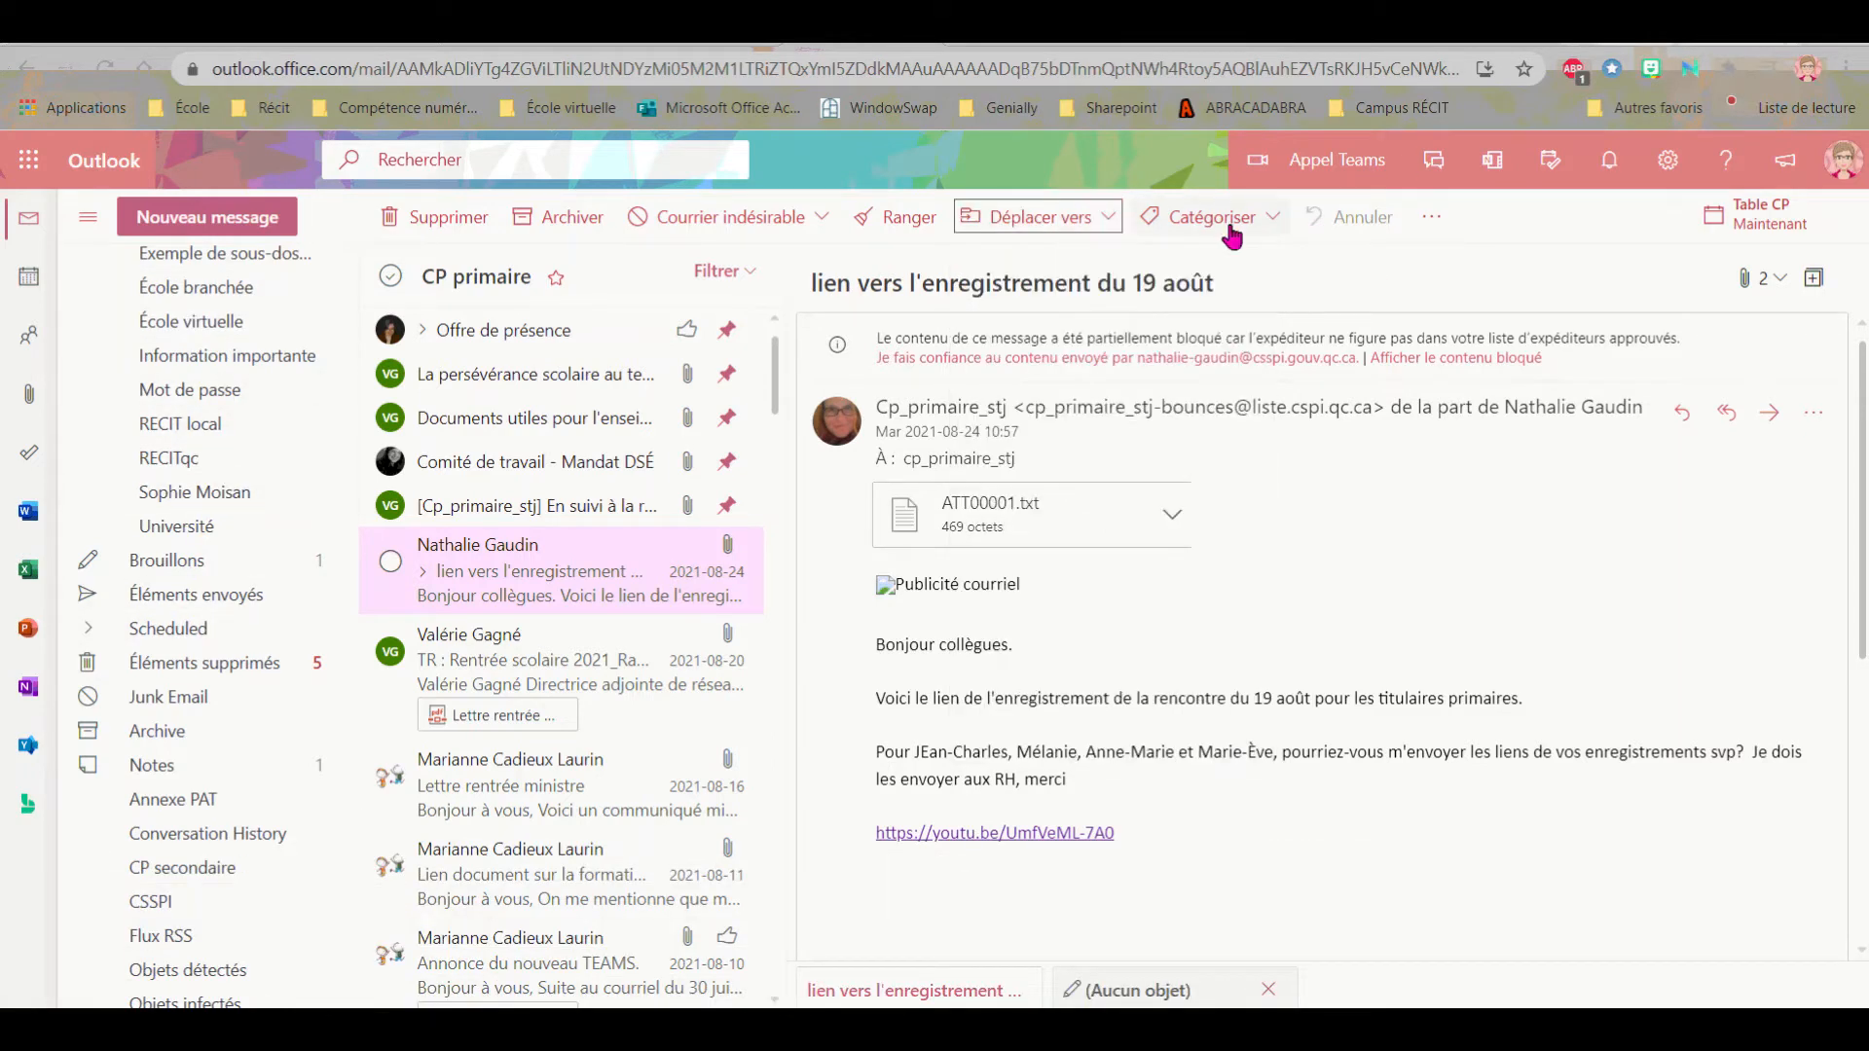
pyautogui.click(1233, 235)
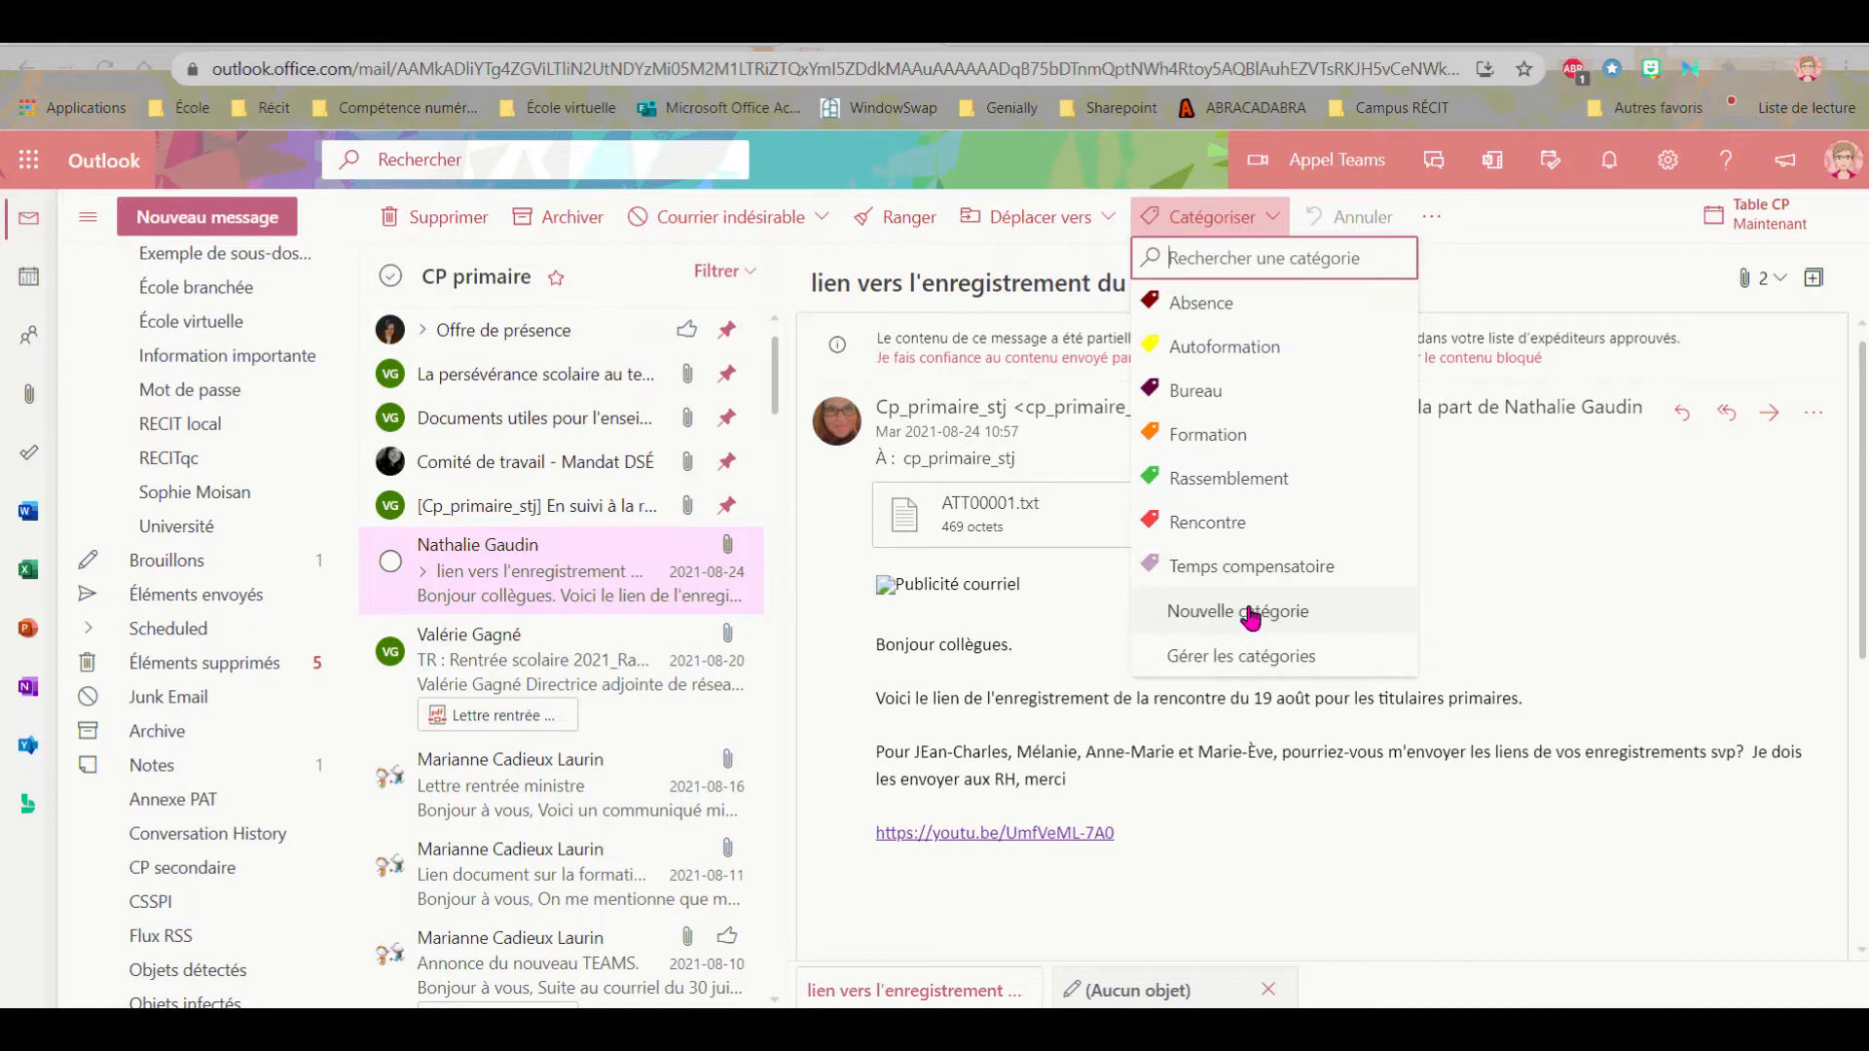
pyautogui.click(1465, 295)
# Examine the additional actions for the selected message, including the retention labels for assigning a strategy.
pyautogui.click(1432, 219)
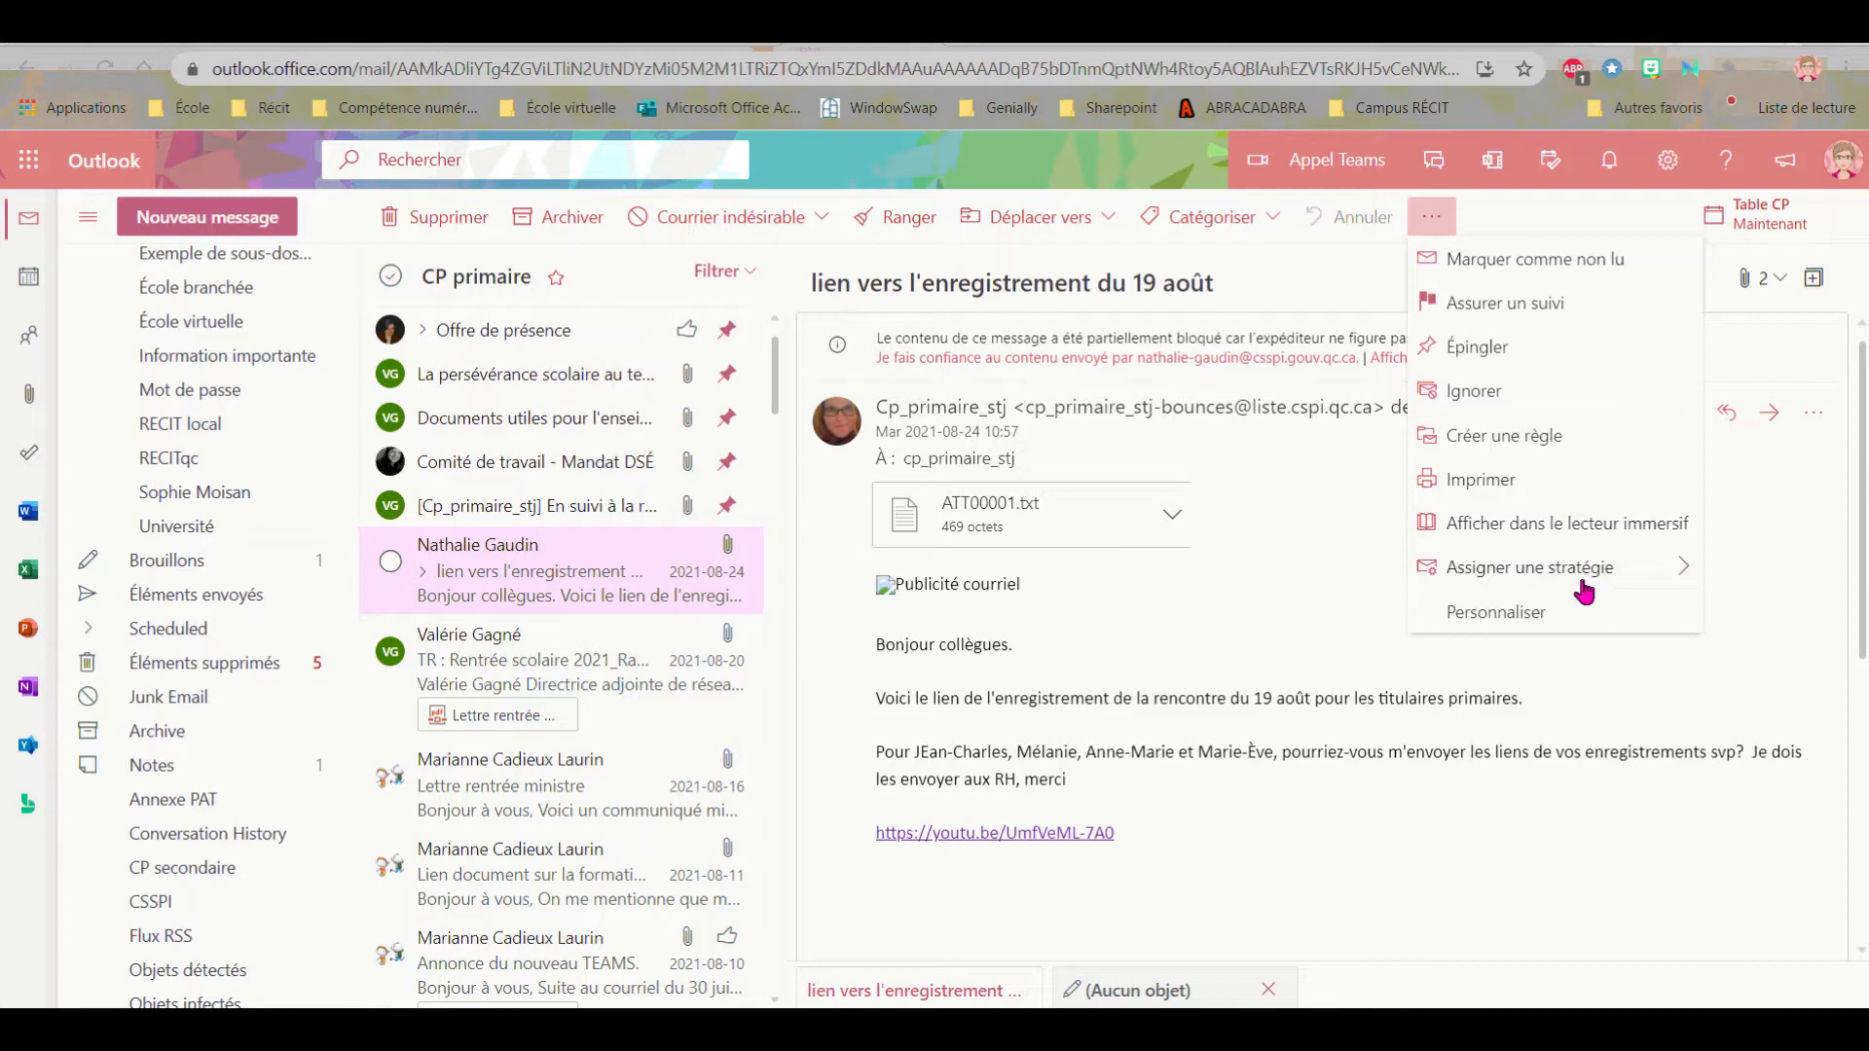
pyautogui.moveTo(1584, 566)
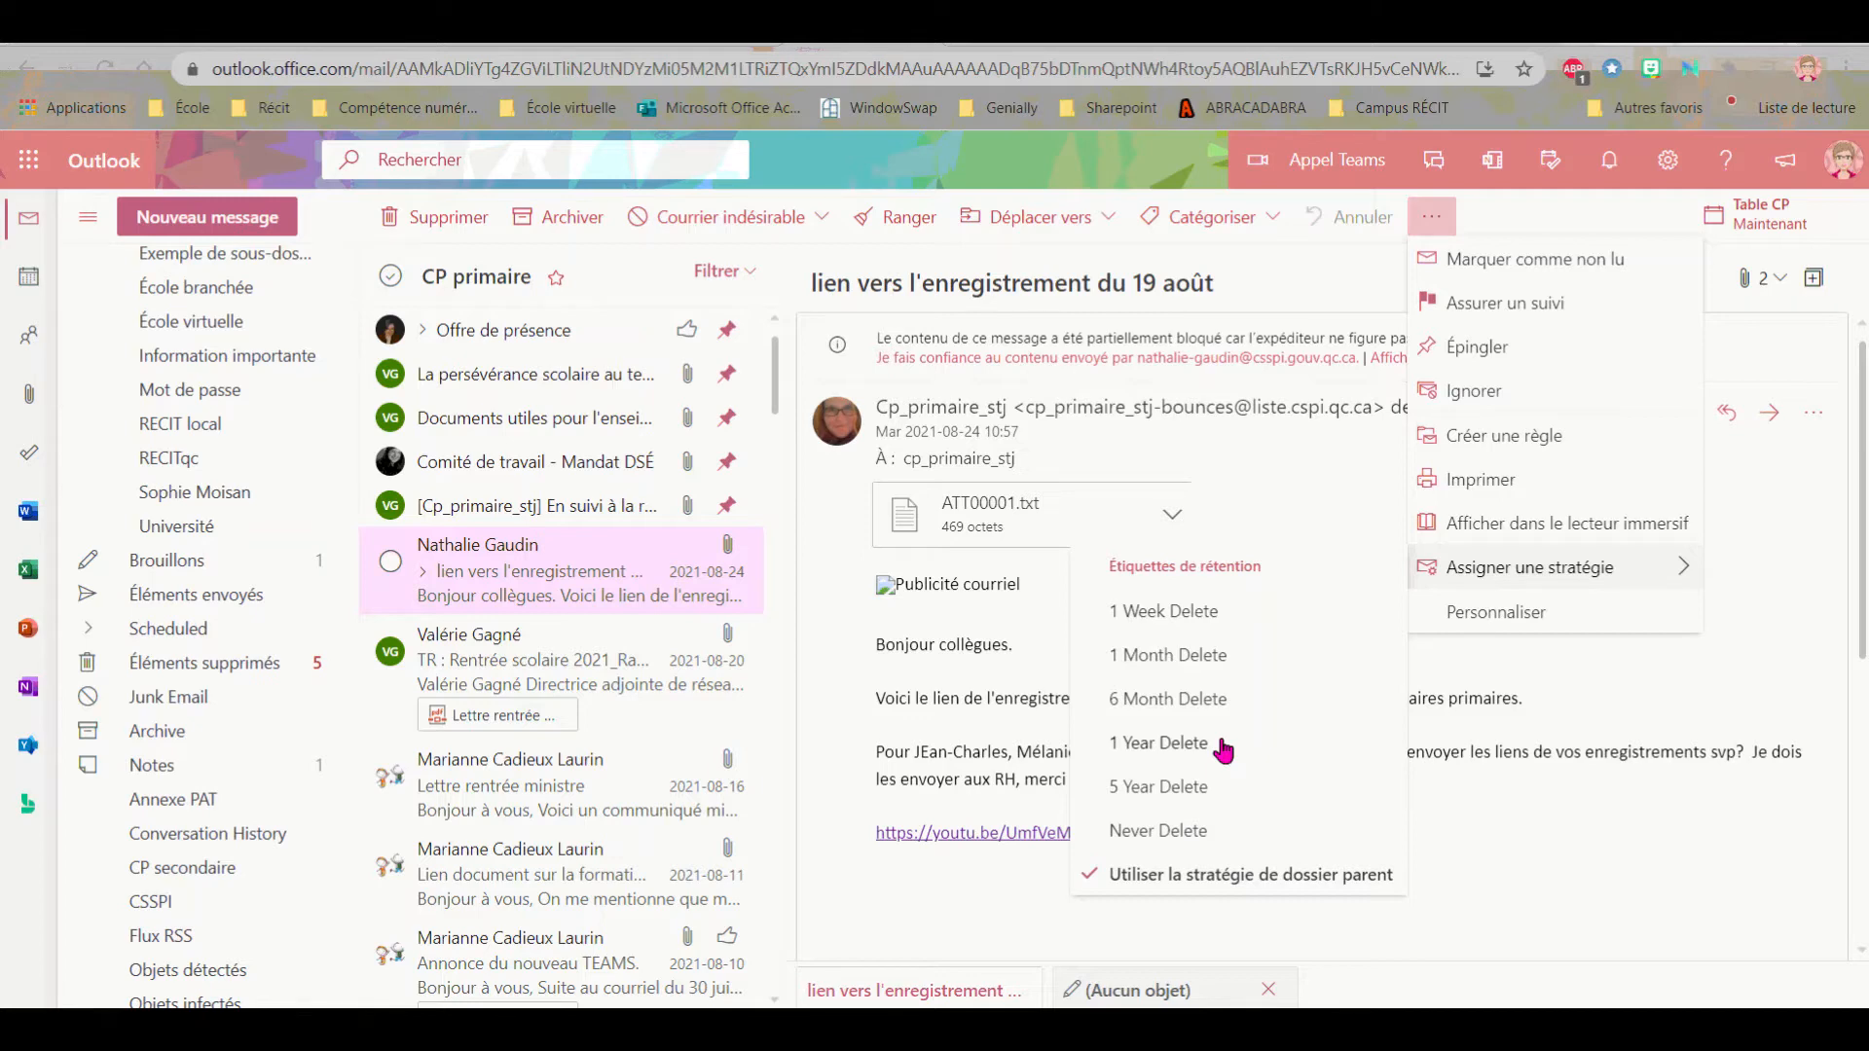
pyautogui.click(1276, 475)
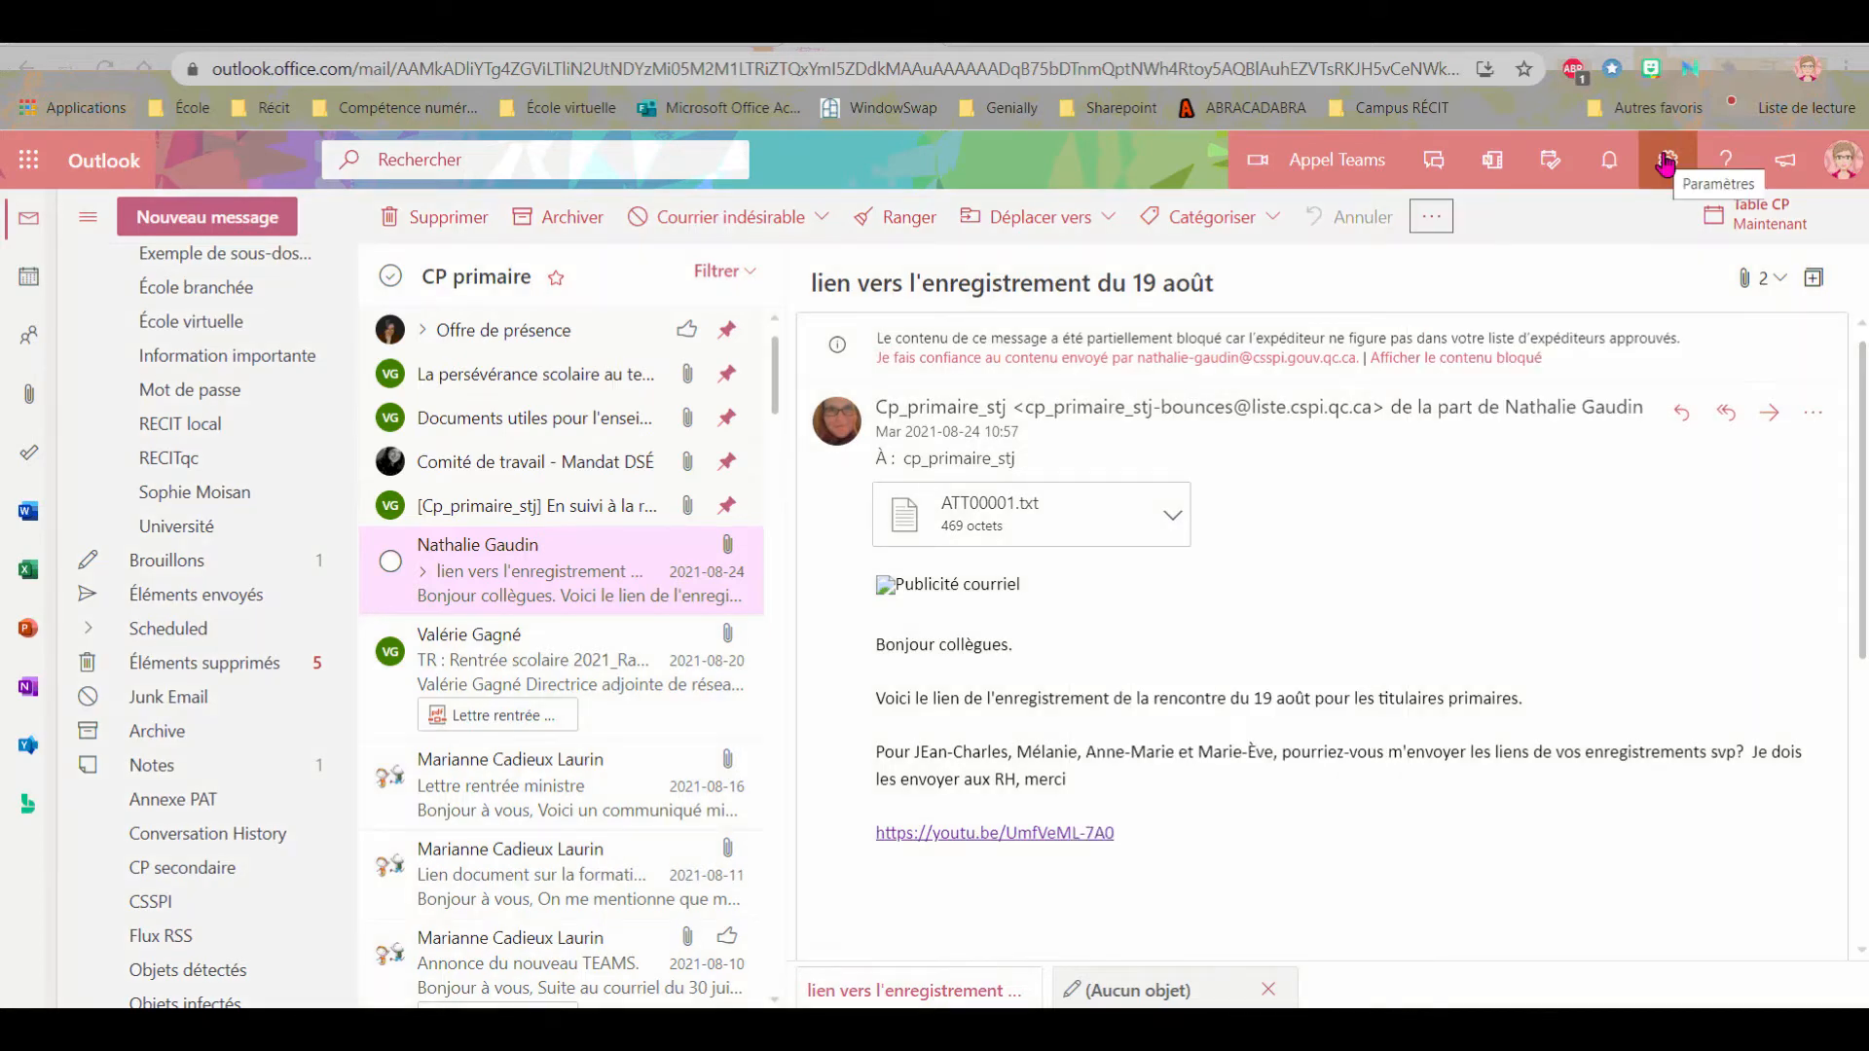
# Open the mail settings and try Mode Sombre, switching it on and back off.
pyautogui.click(1668, 163)
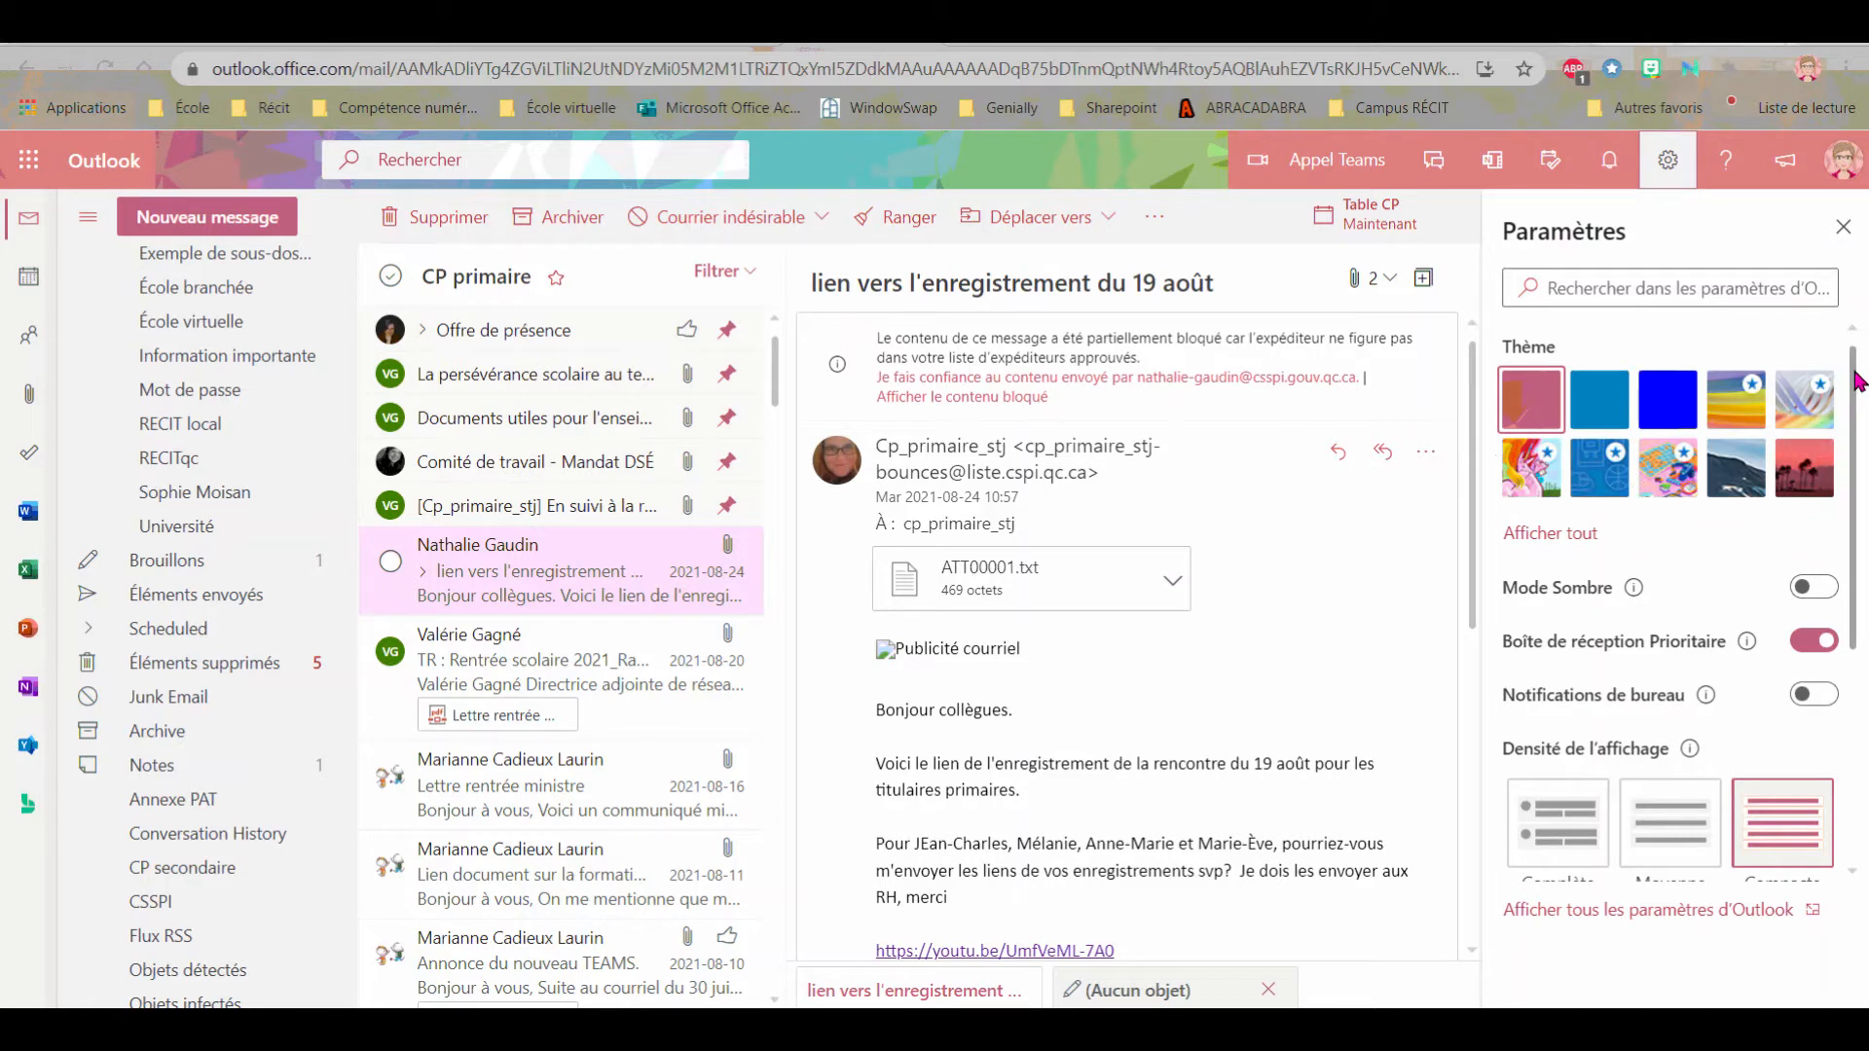
pyautogui.moveTo(1859, 382); pyautogui.dragTo(1860, 493)
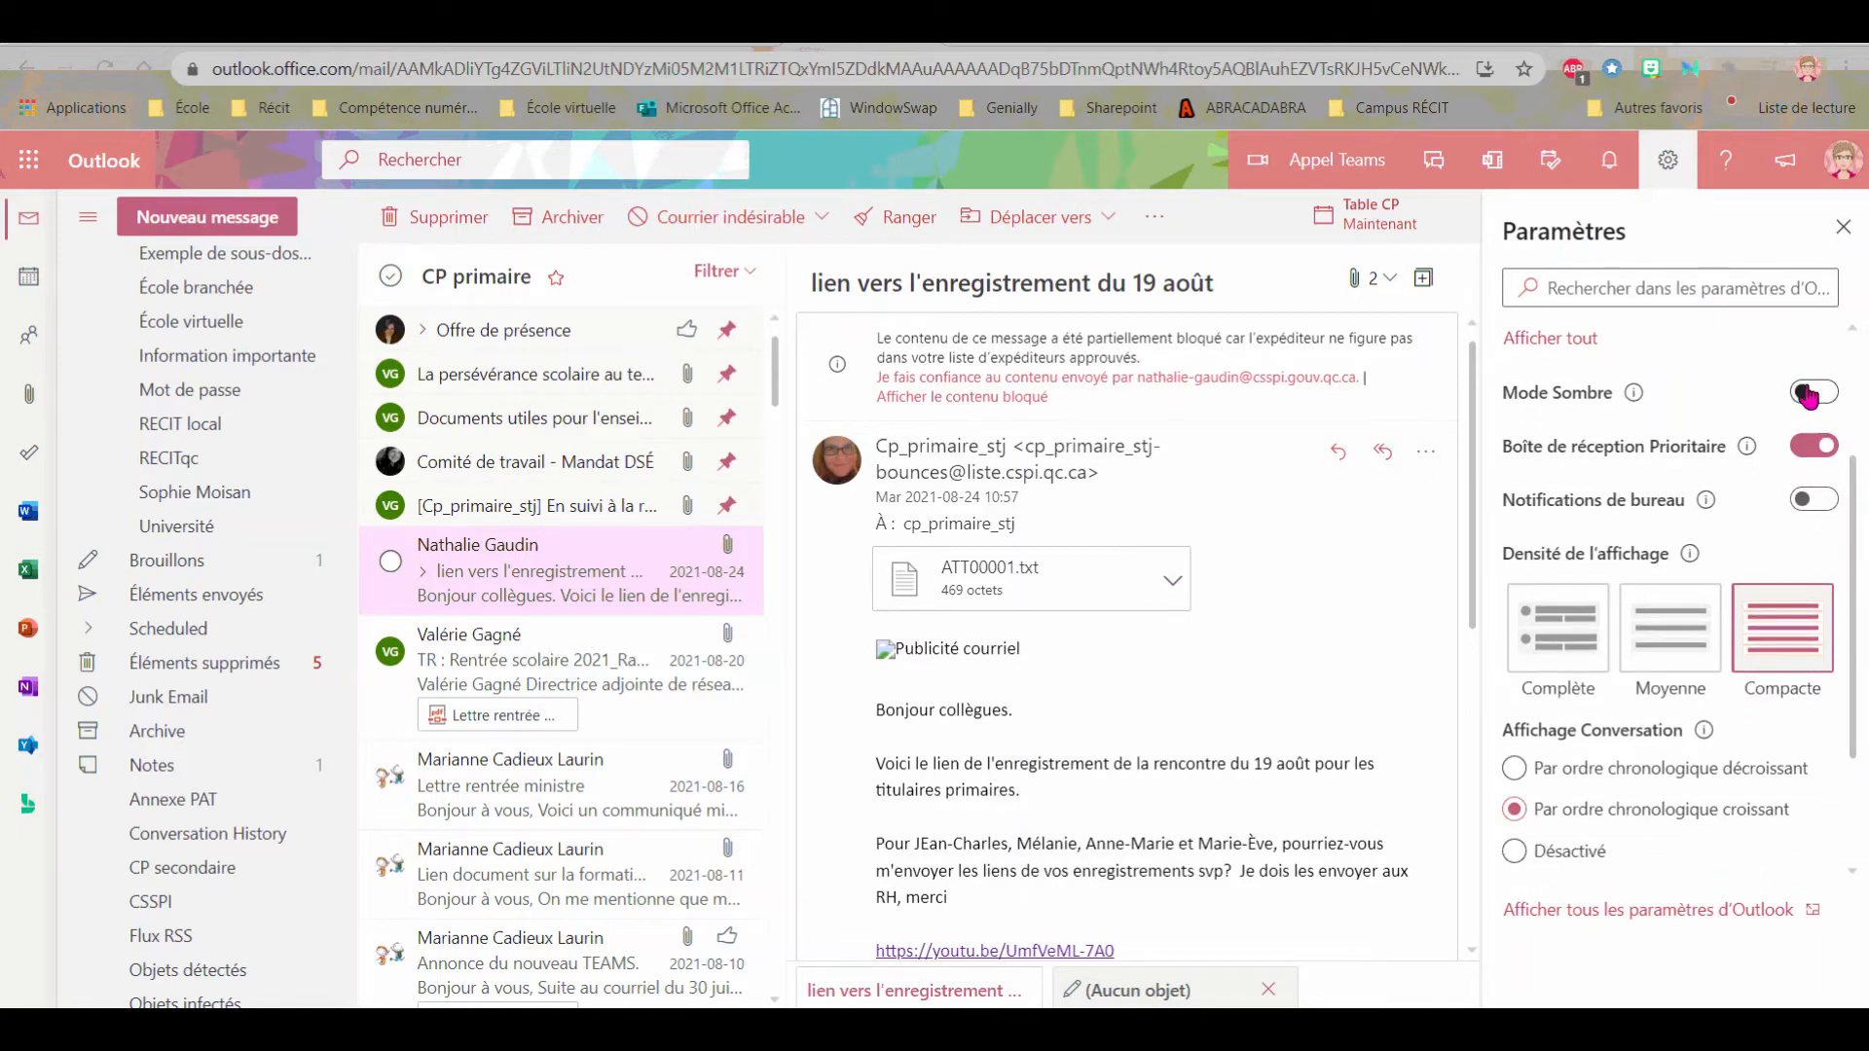
pyautogui.click(1808, 394)
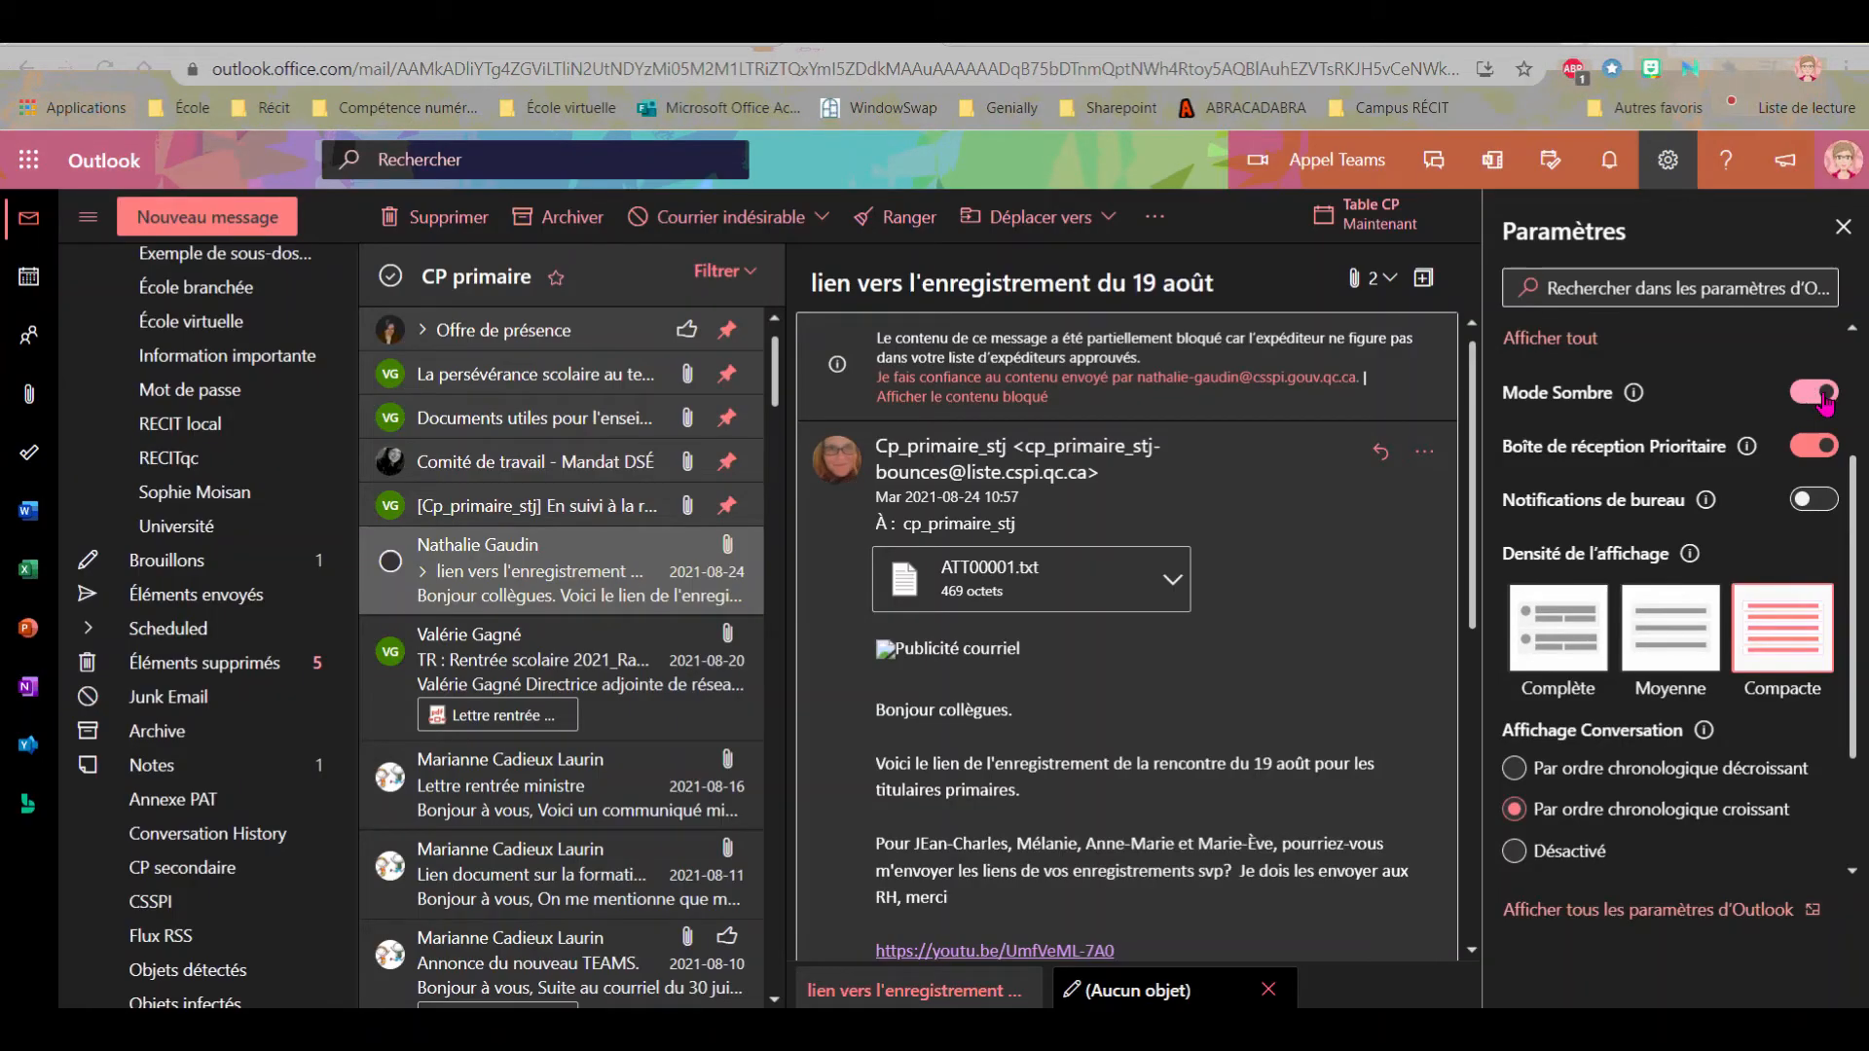
pyautogui.click(1824, 398)
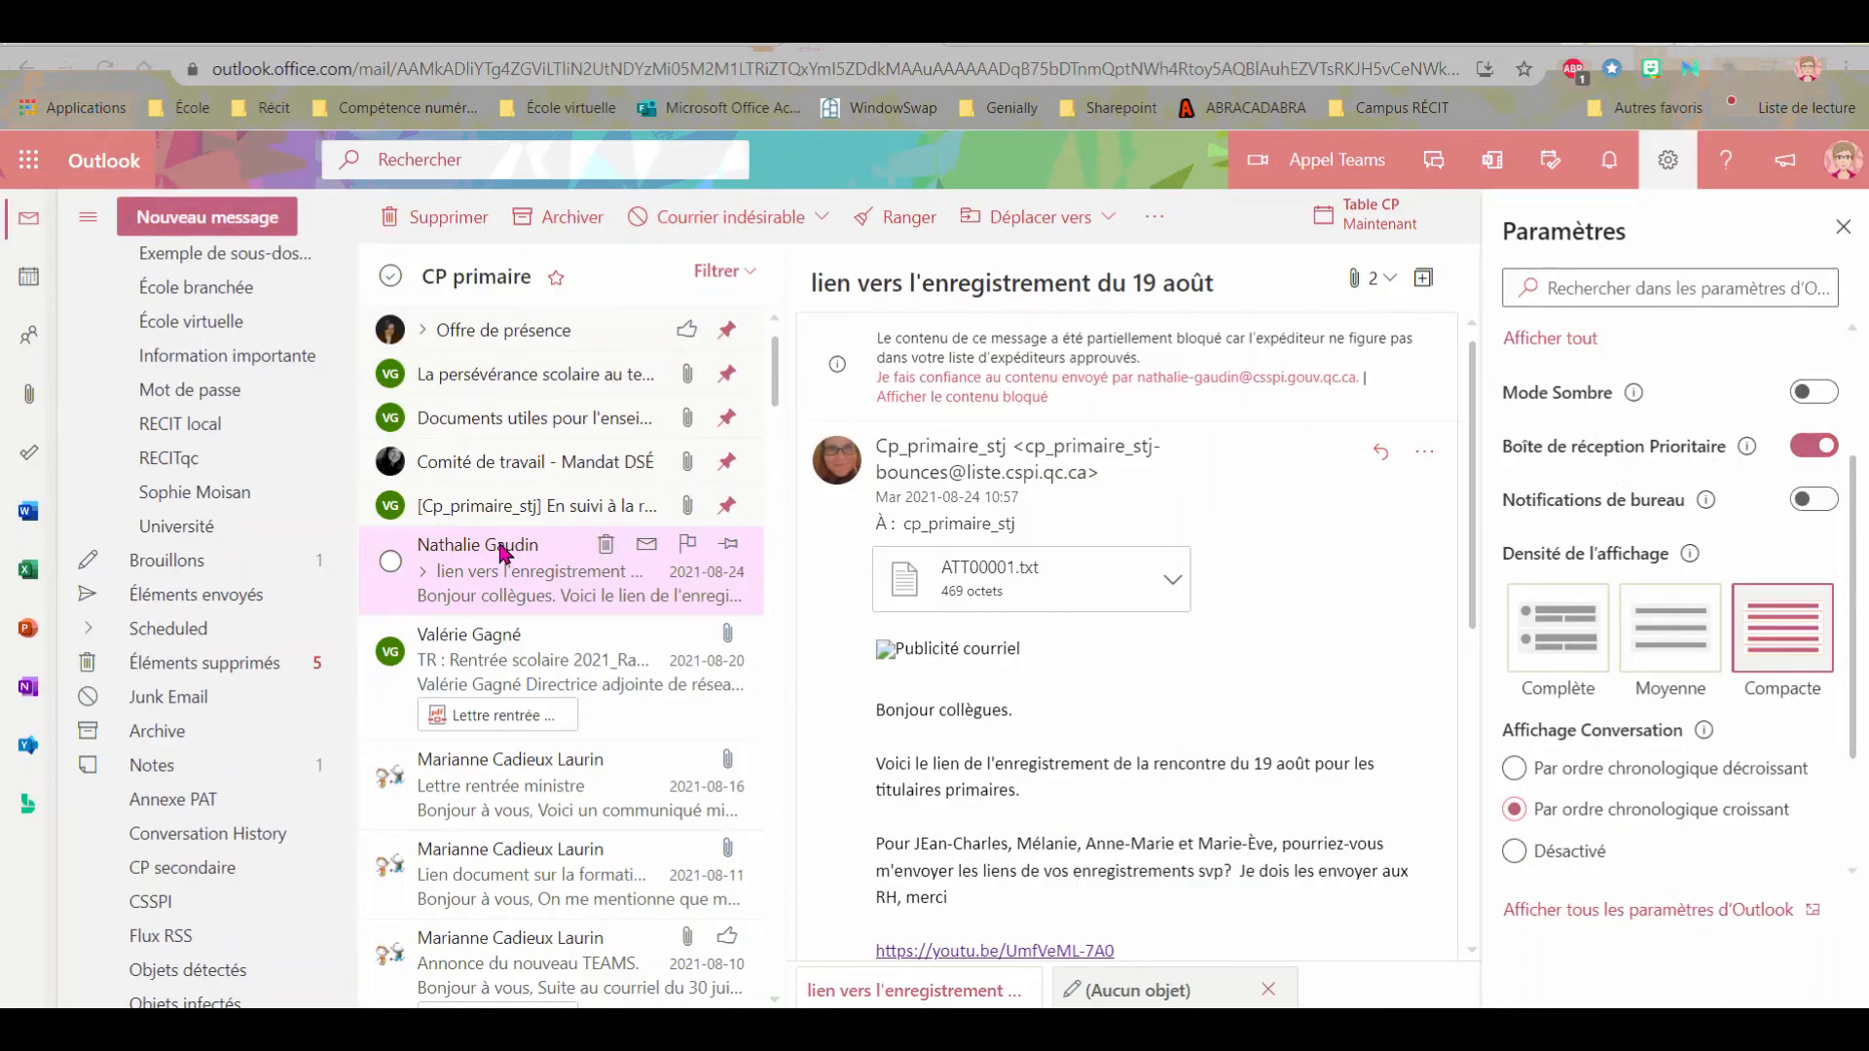
# Compare the Prioritaire and Autres message lists in Boîte de réception.
pyautogui.scroll(5, 220, 411)
pyautogui.click(242, 392)
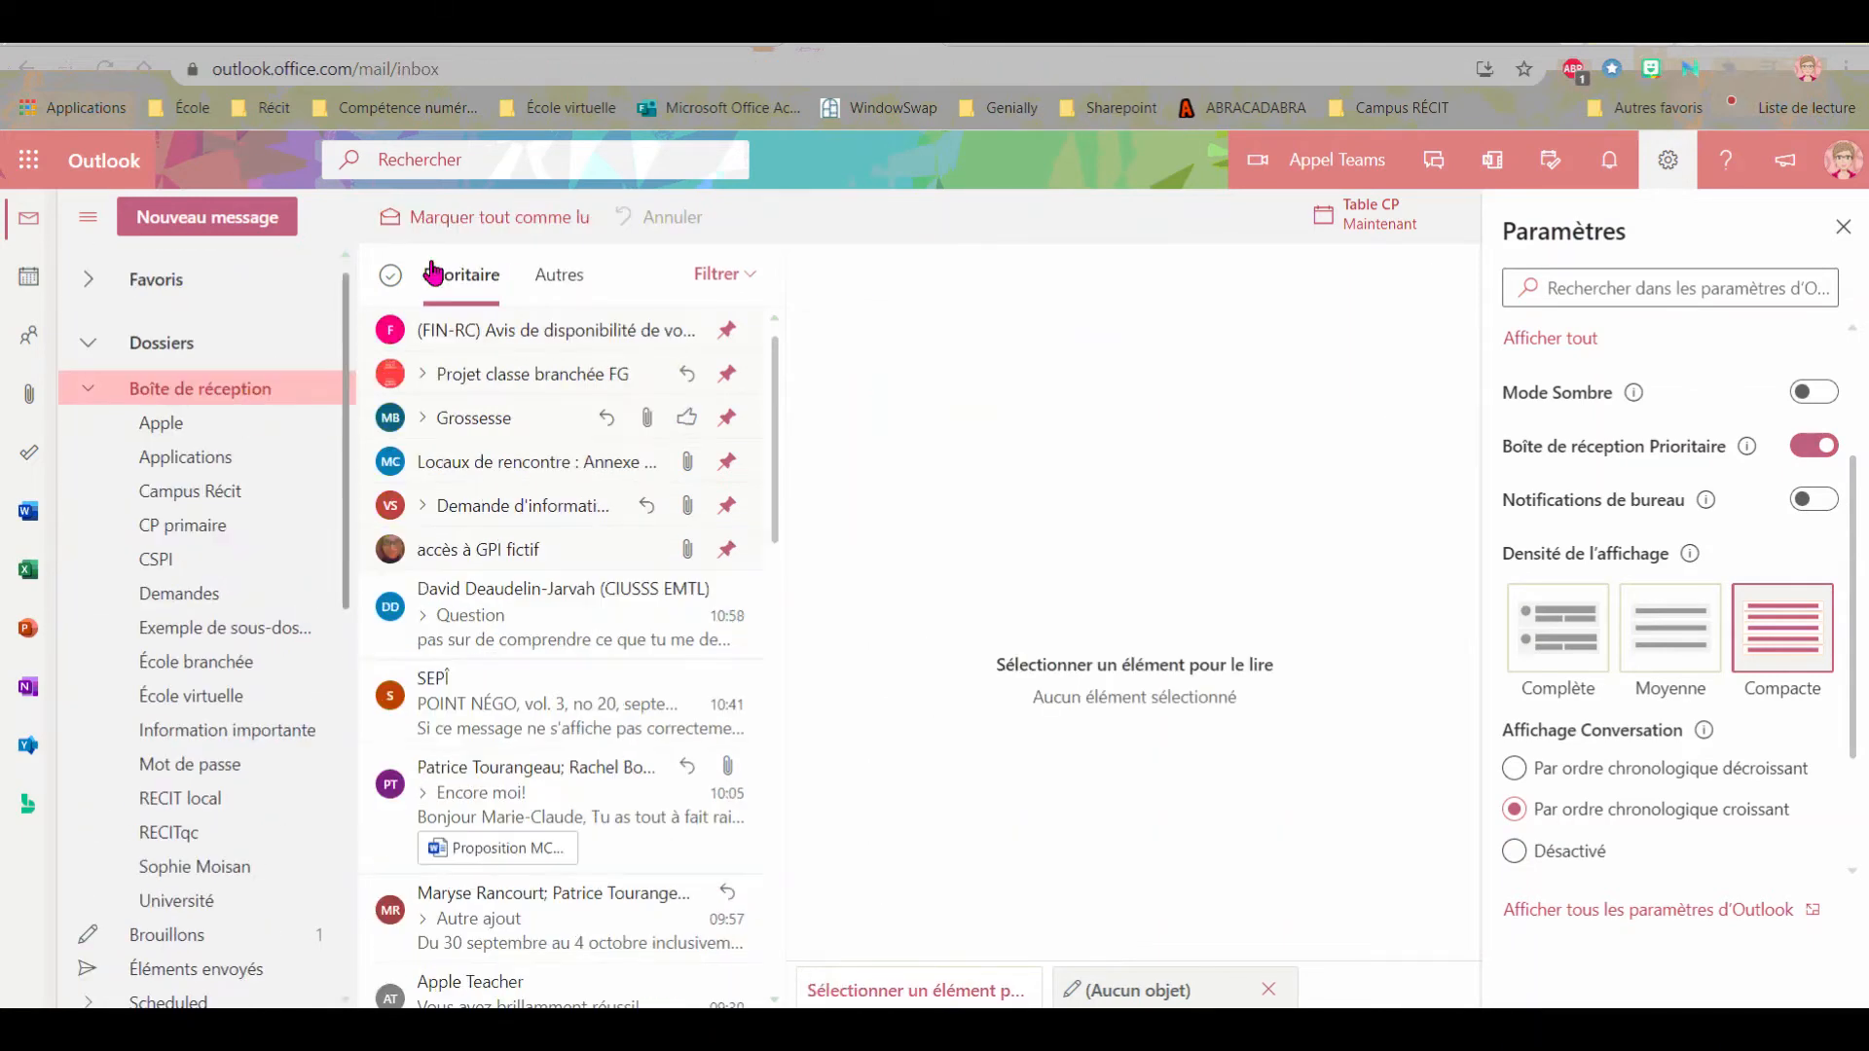
pyautogui.click(560, 276)
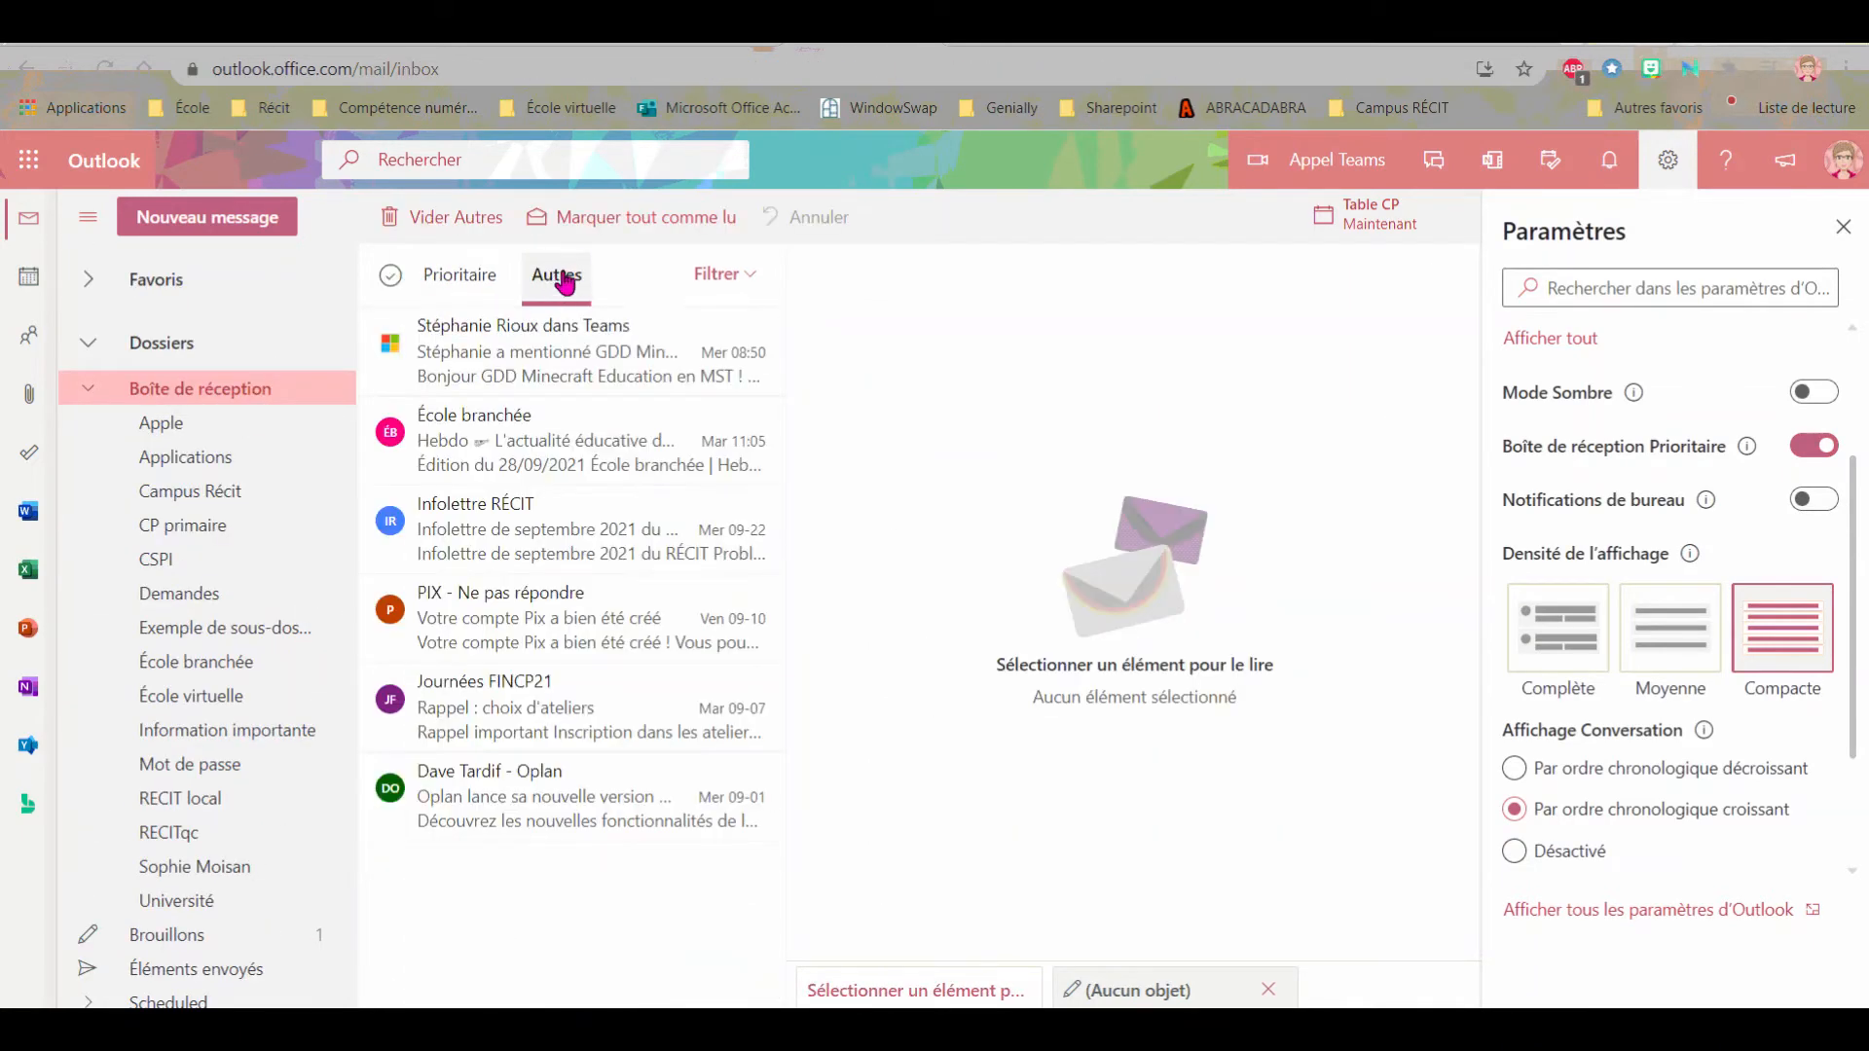
pyautogui.click(455, 280)
pyautogui.click(555, 278)
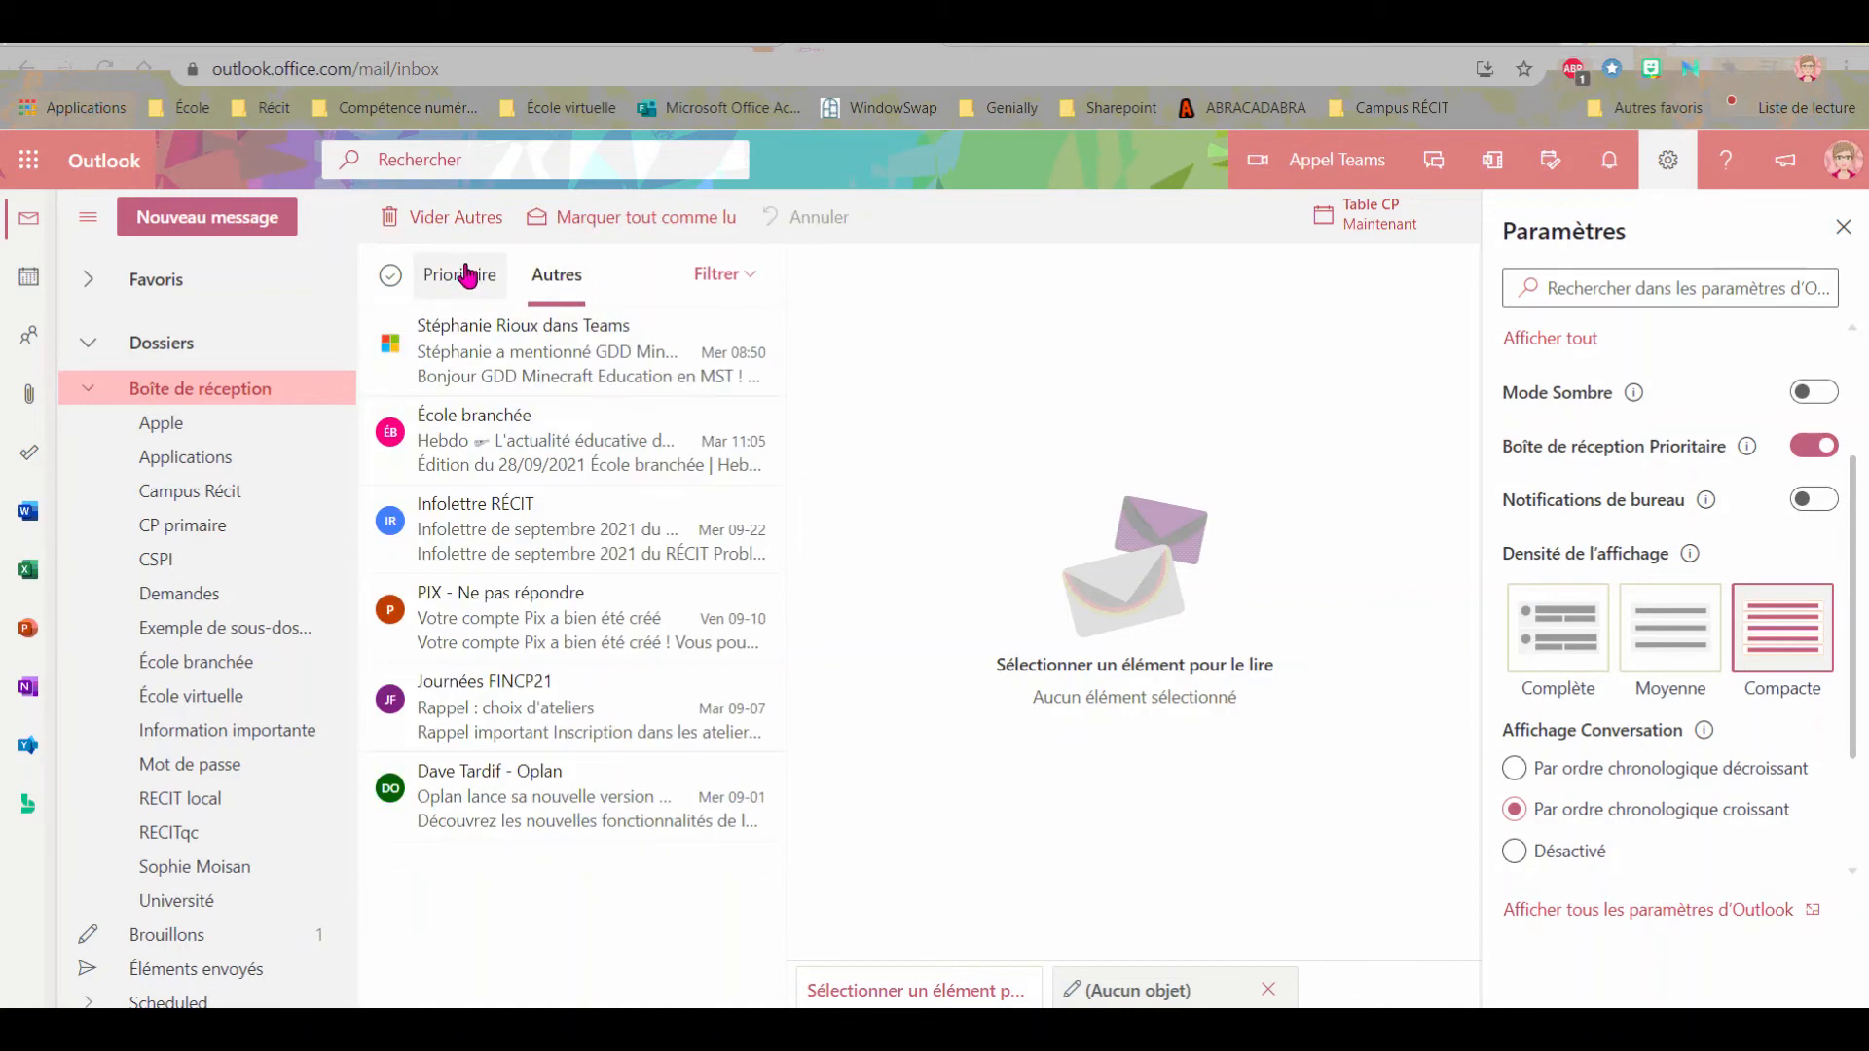
pyautogui.click(467, 276)
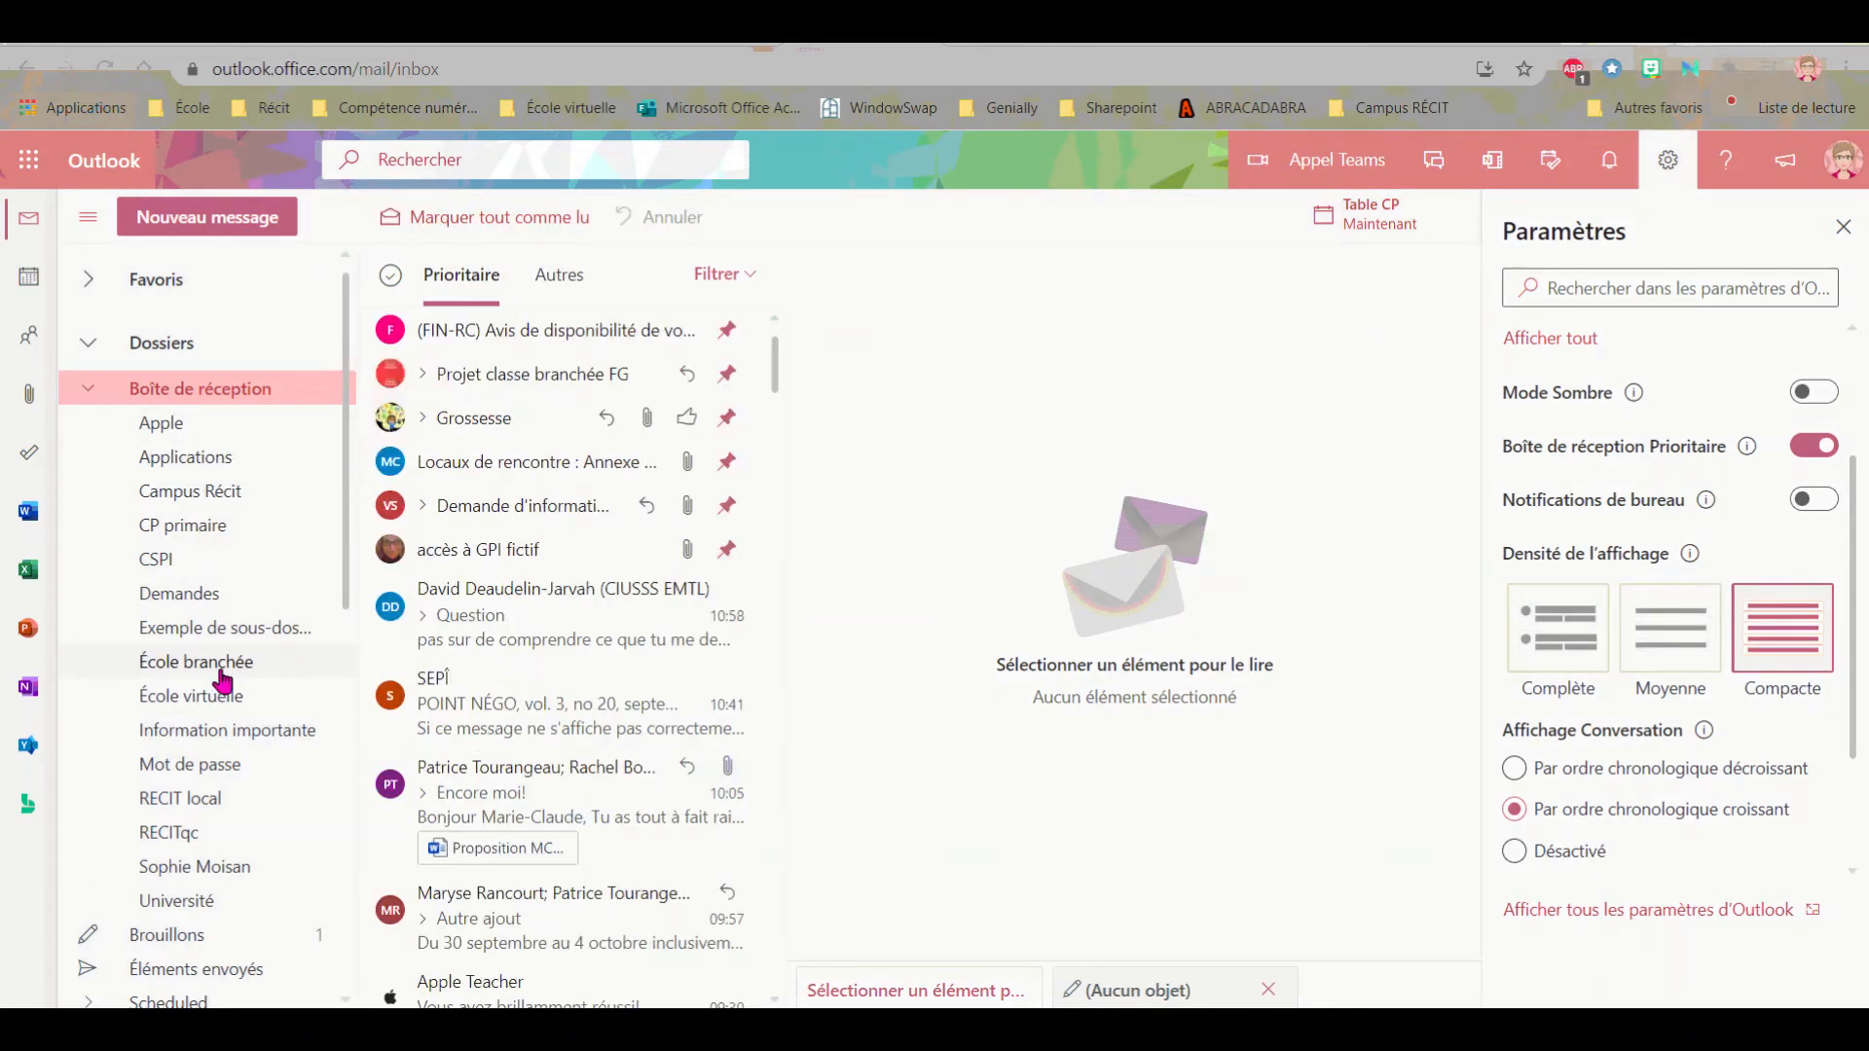
# Open the folder "Exemple de sous-dossier" and examine the display density and conversation view settings.
pyautogui.click(283, 633)
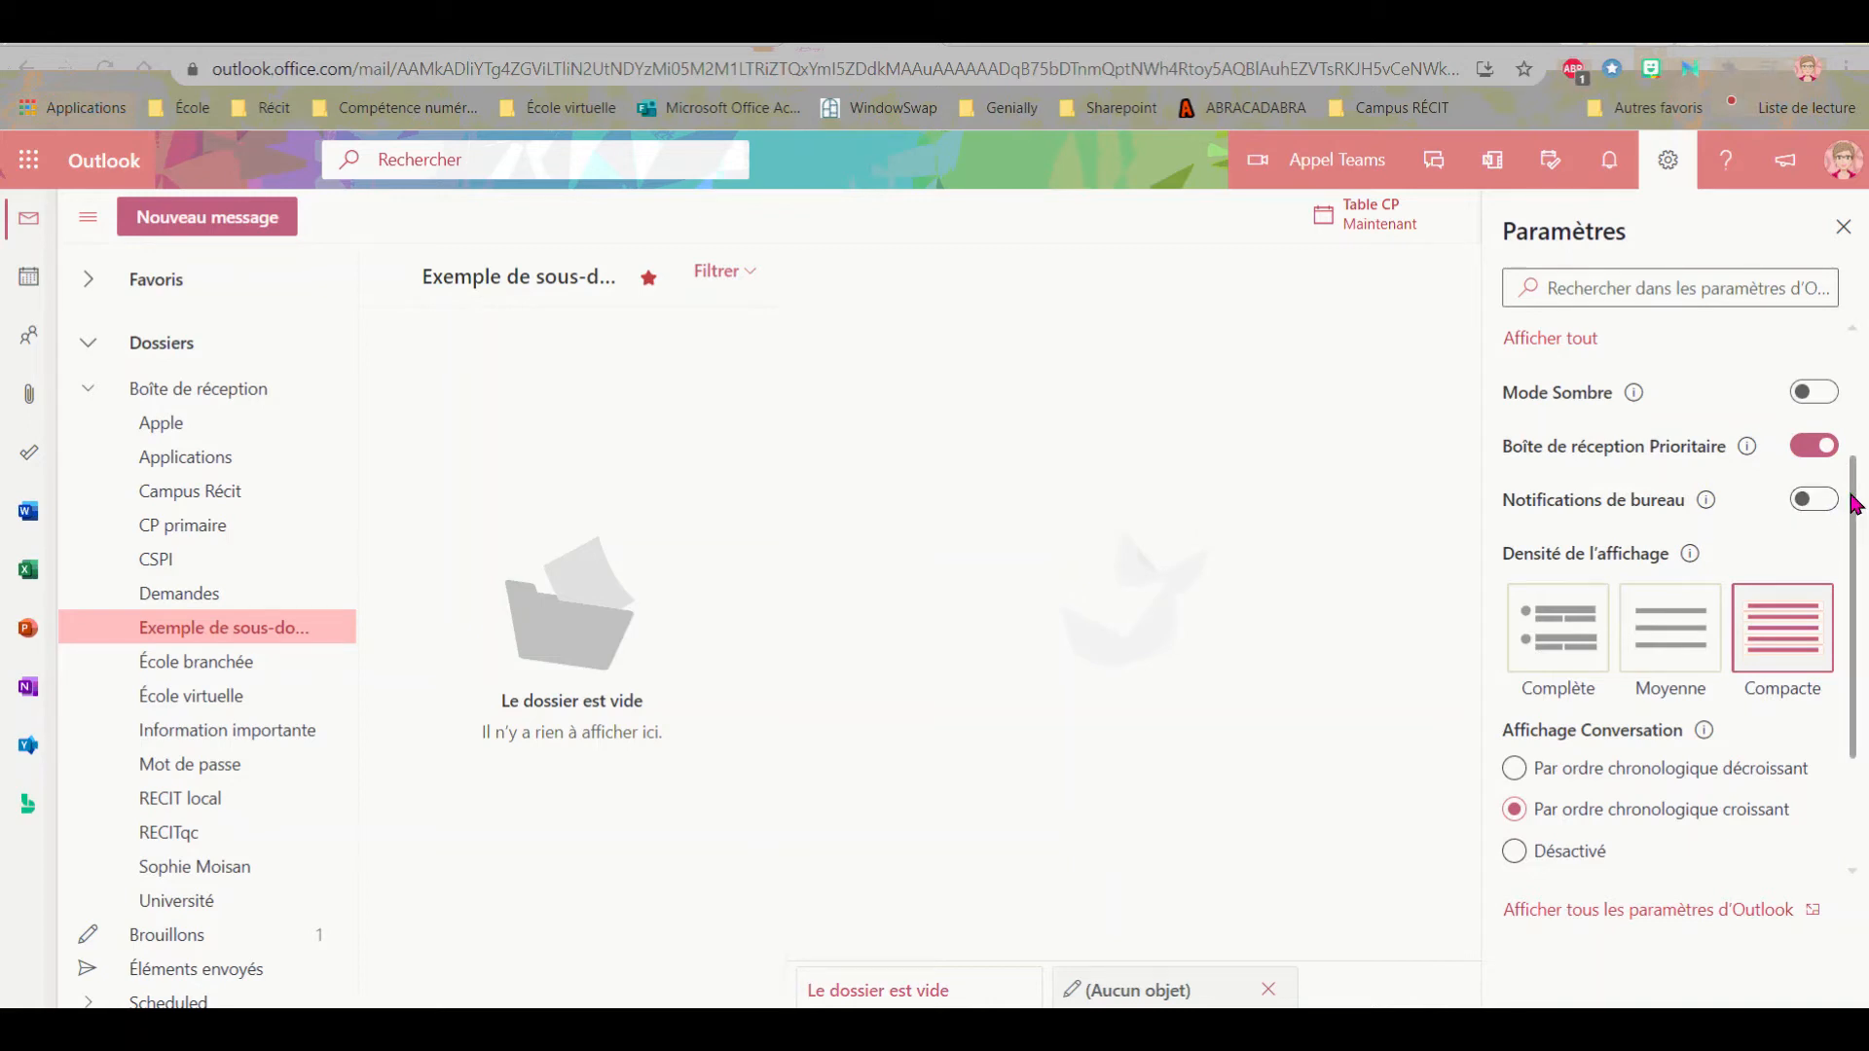
pyautogui.scroll(-1, 1854, 504)
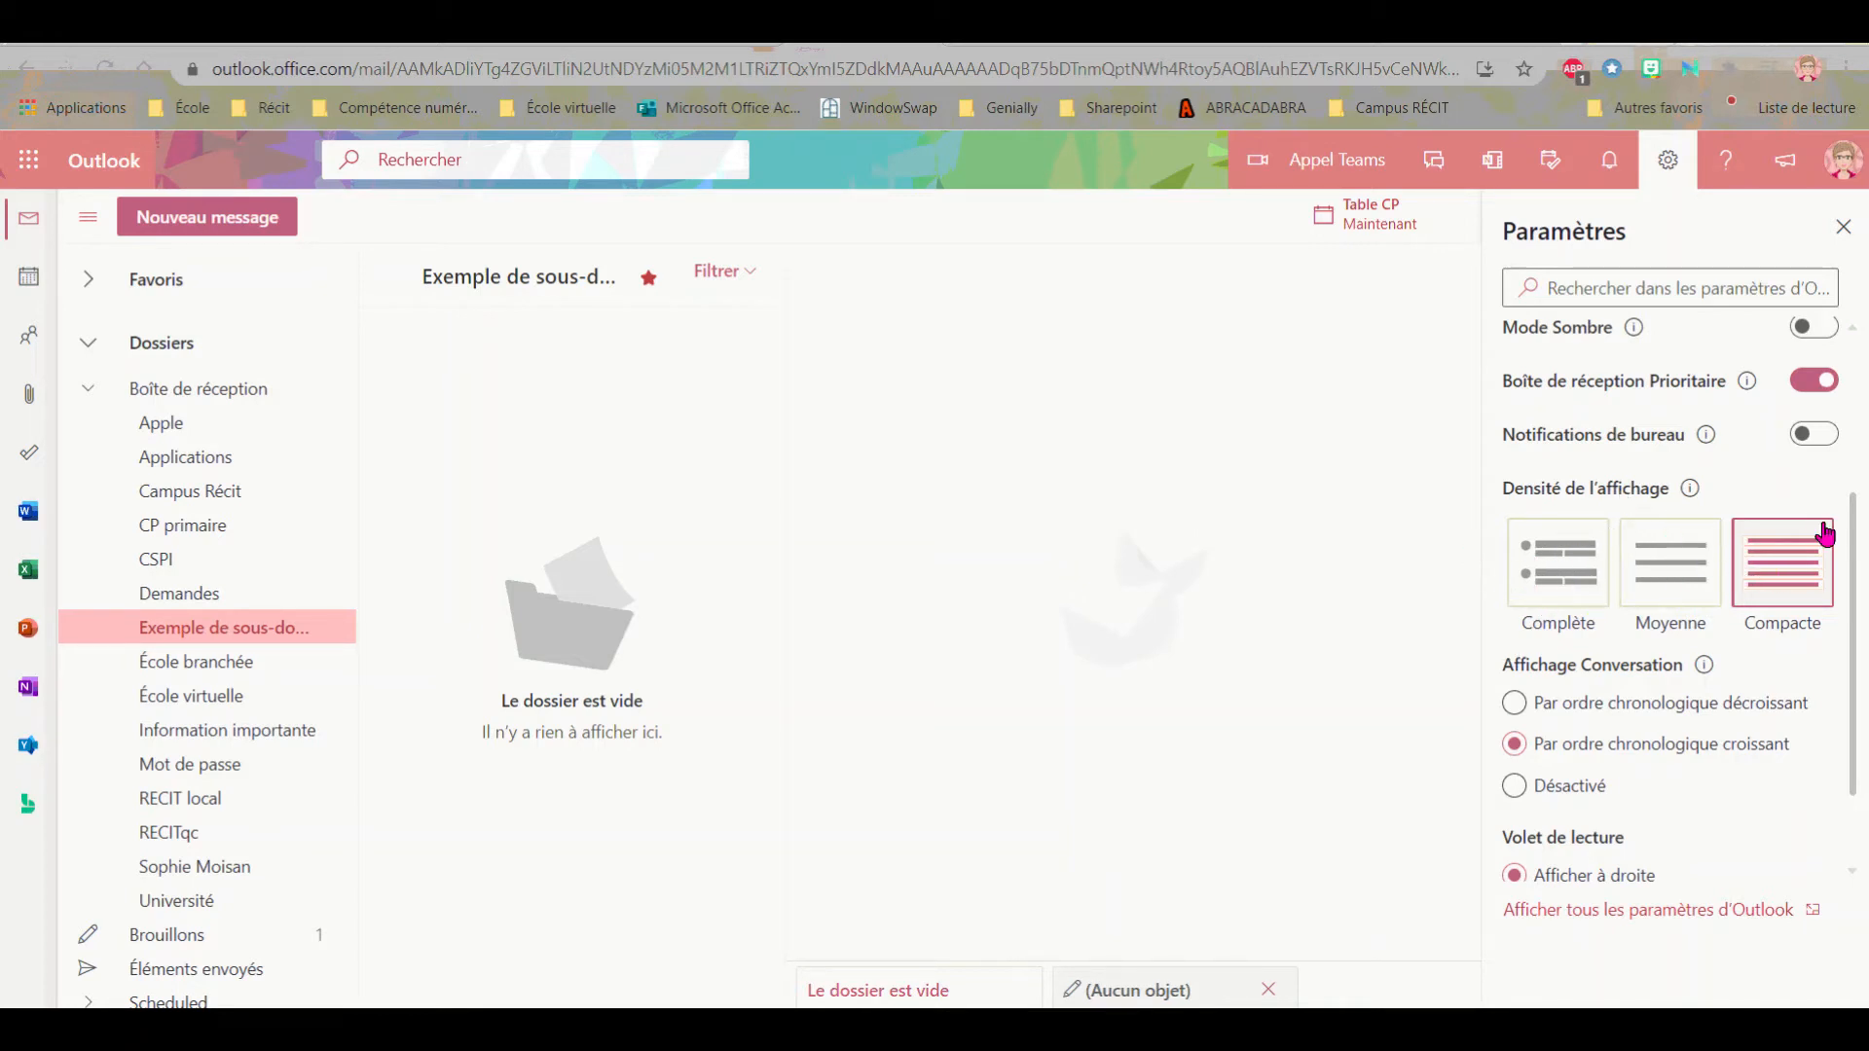
# Set the reading pane to Afficher en bas and open the 2021-01-11 message in the Campus Récit folder.
pyautogui.moveTo(1853, 534); pyautogui.dragTo(1862, 686)
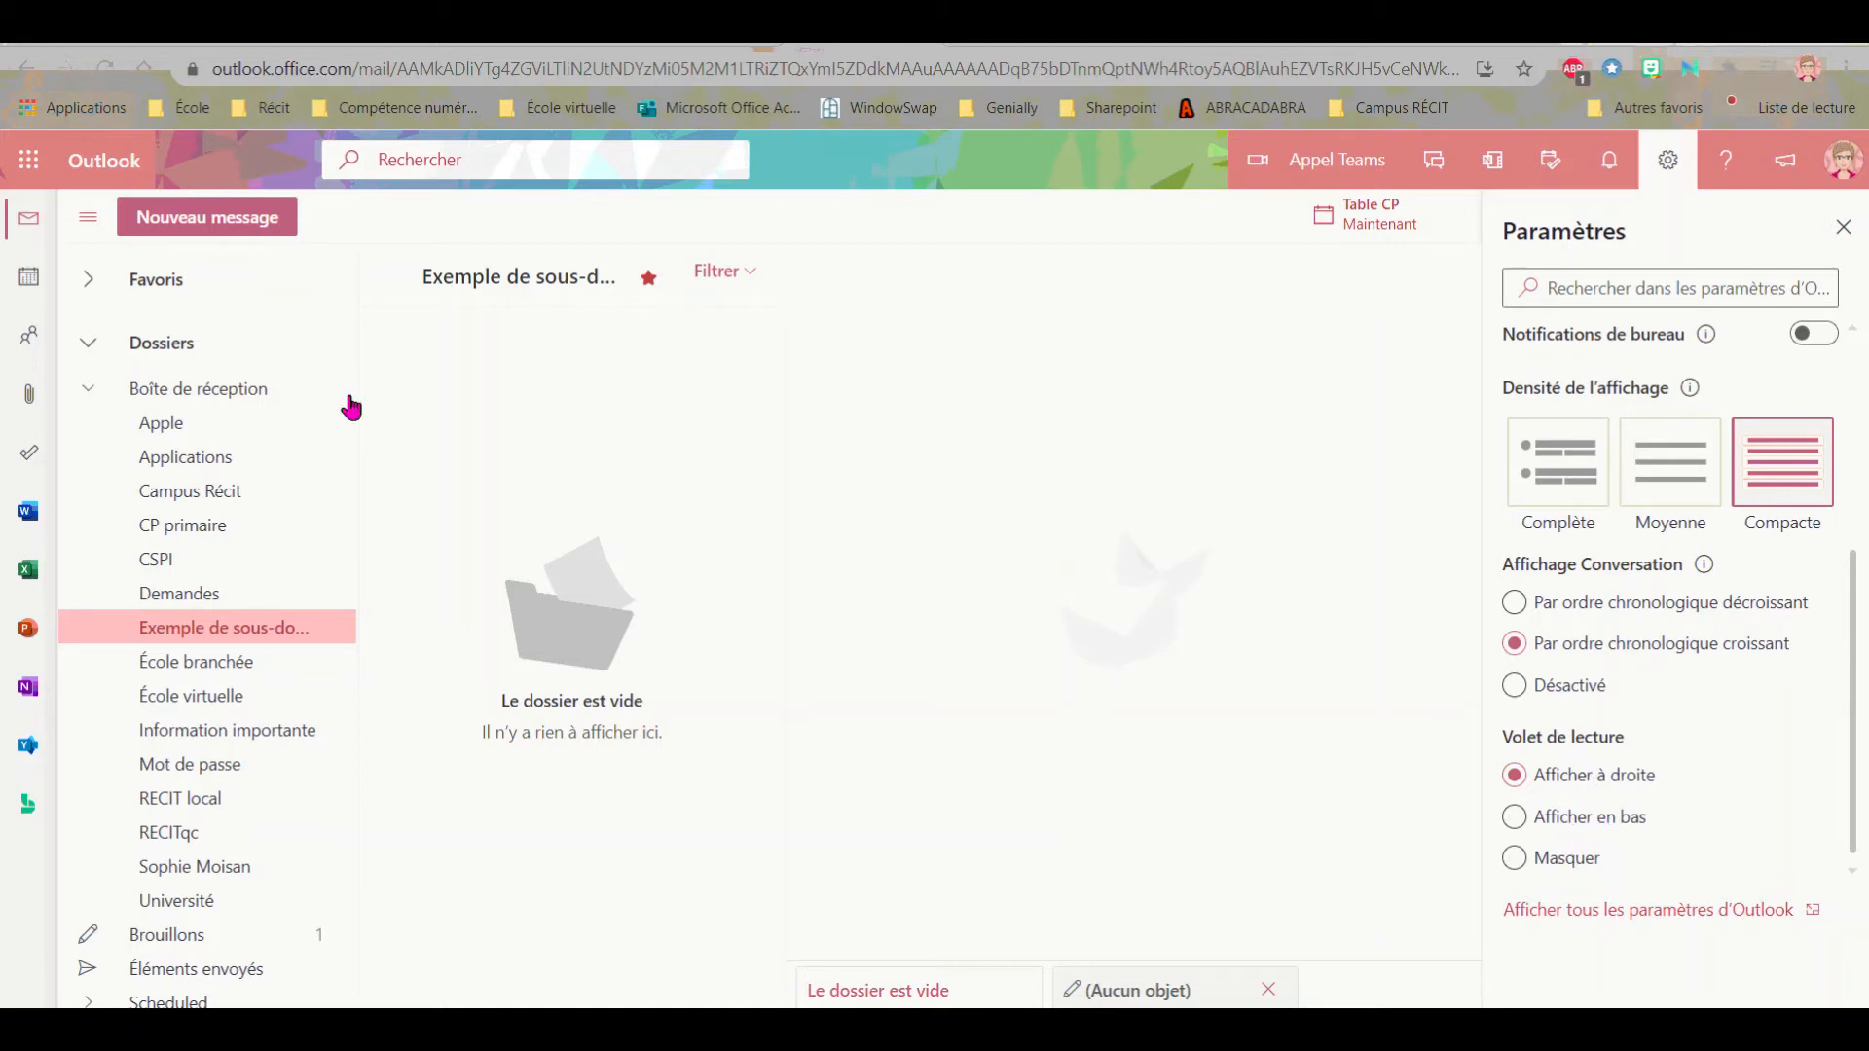
pyautogui.click(1604, 827)
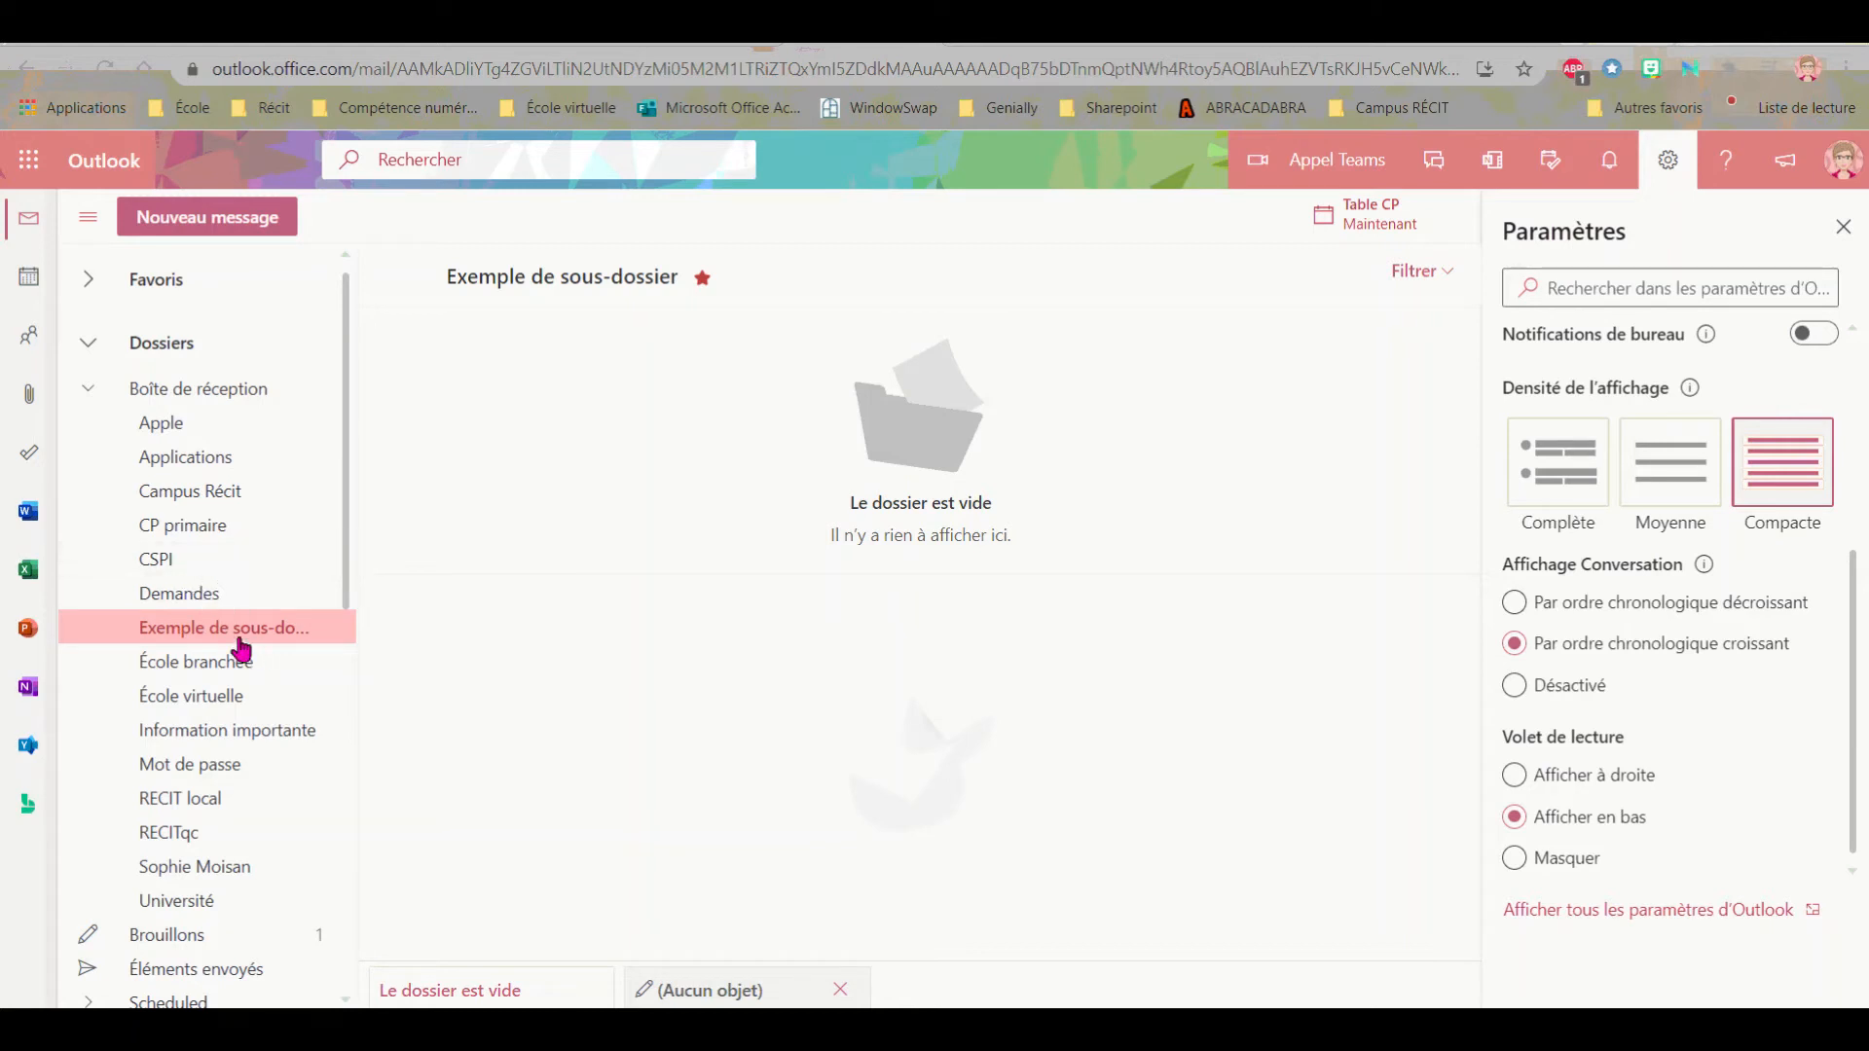
pyautogui.click(238, 493)
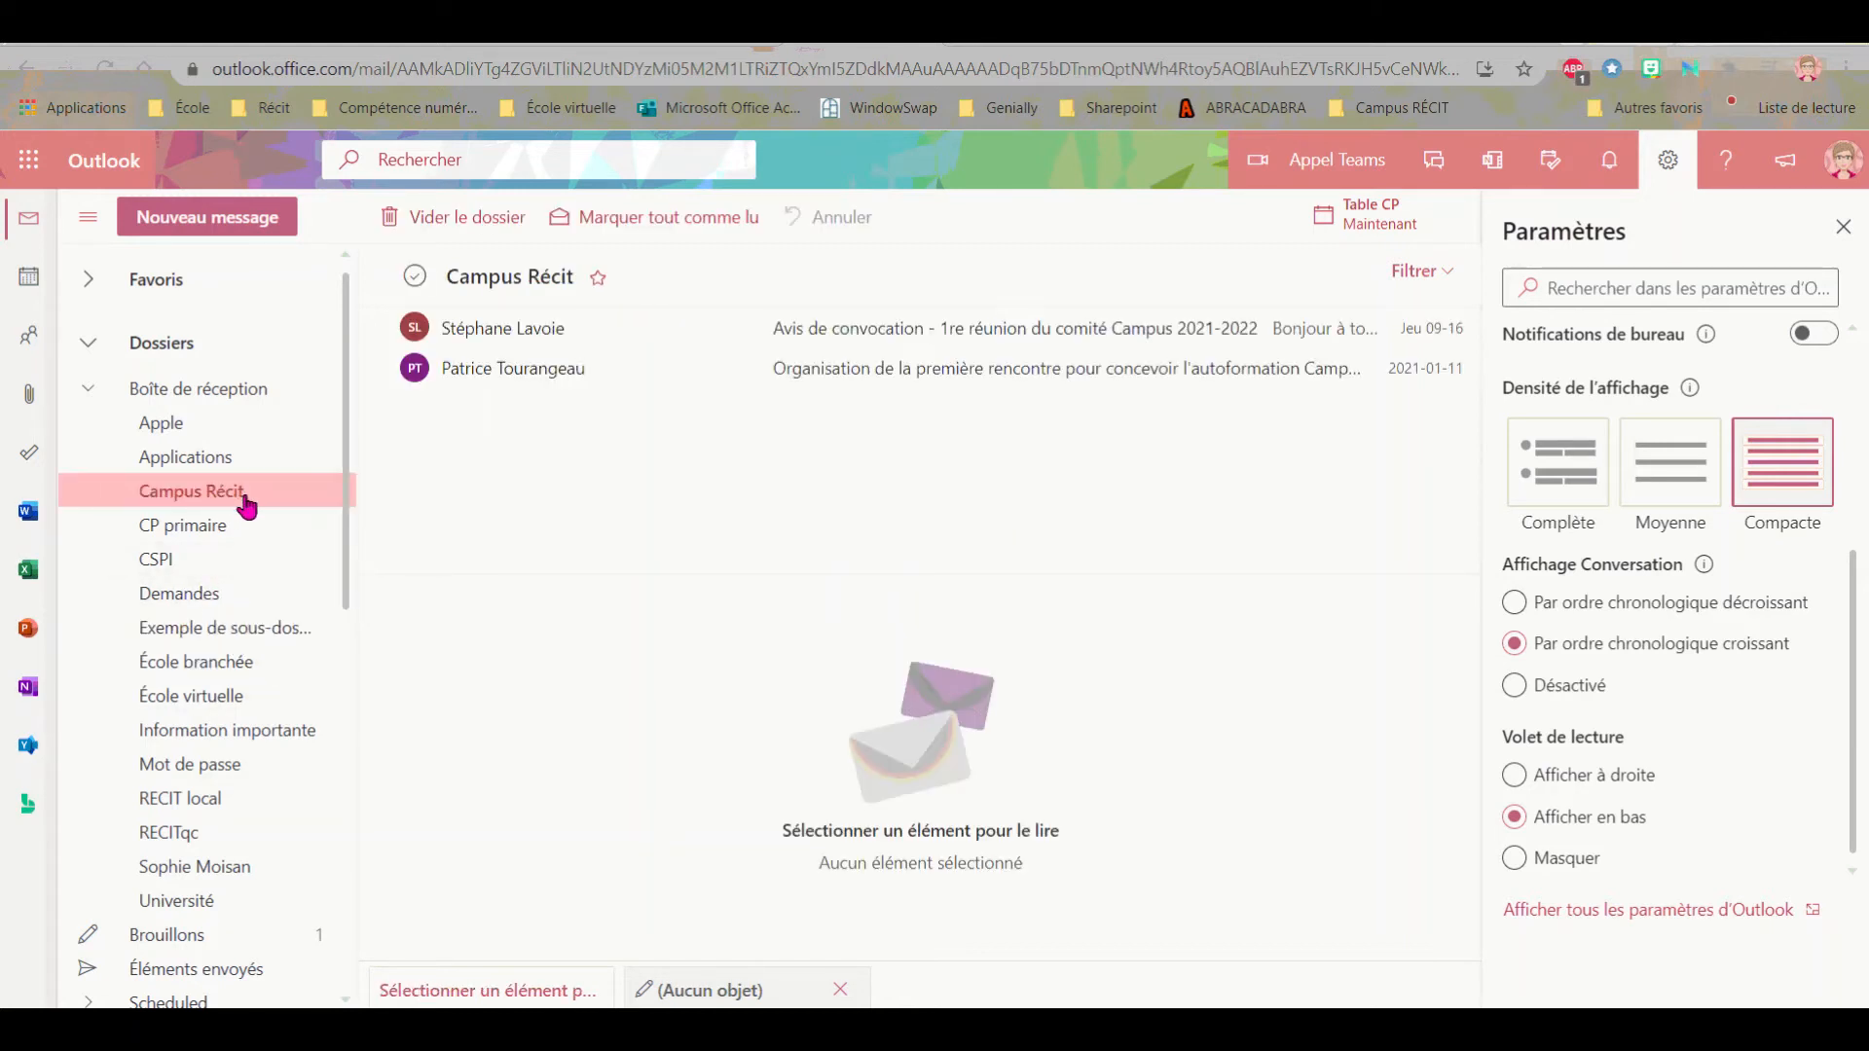
pyautogui.click(942, 380)
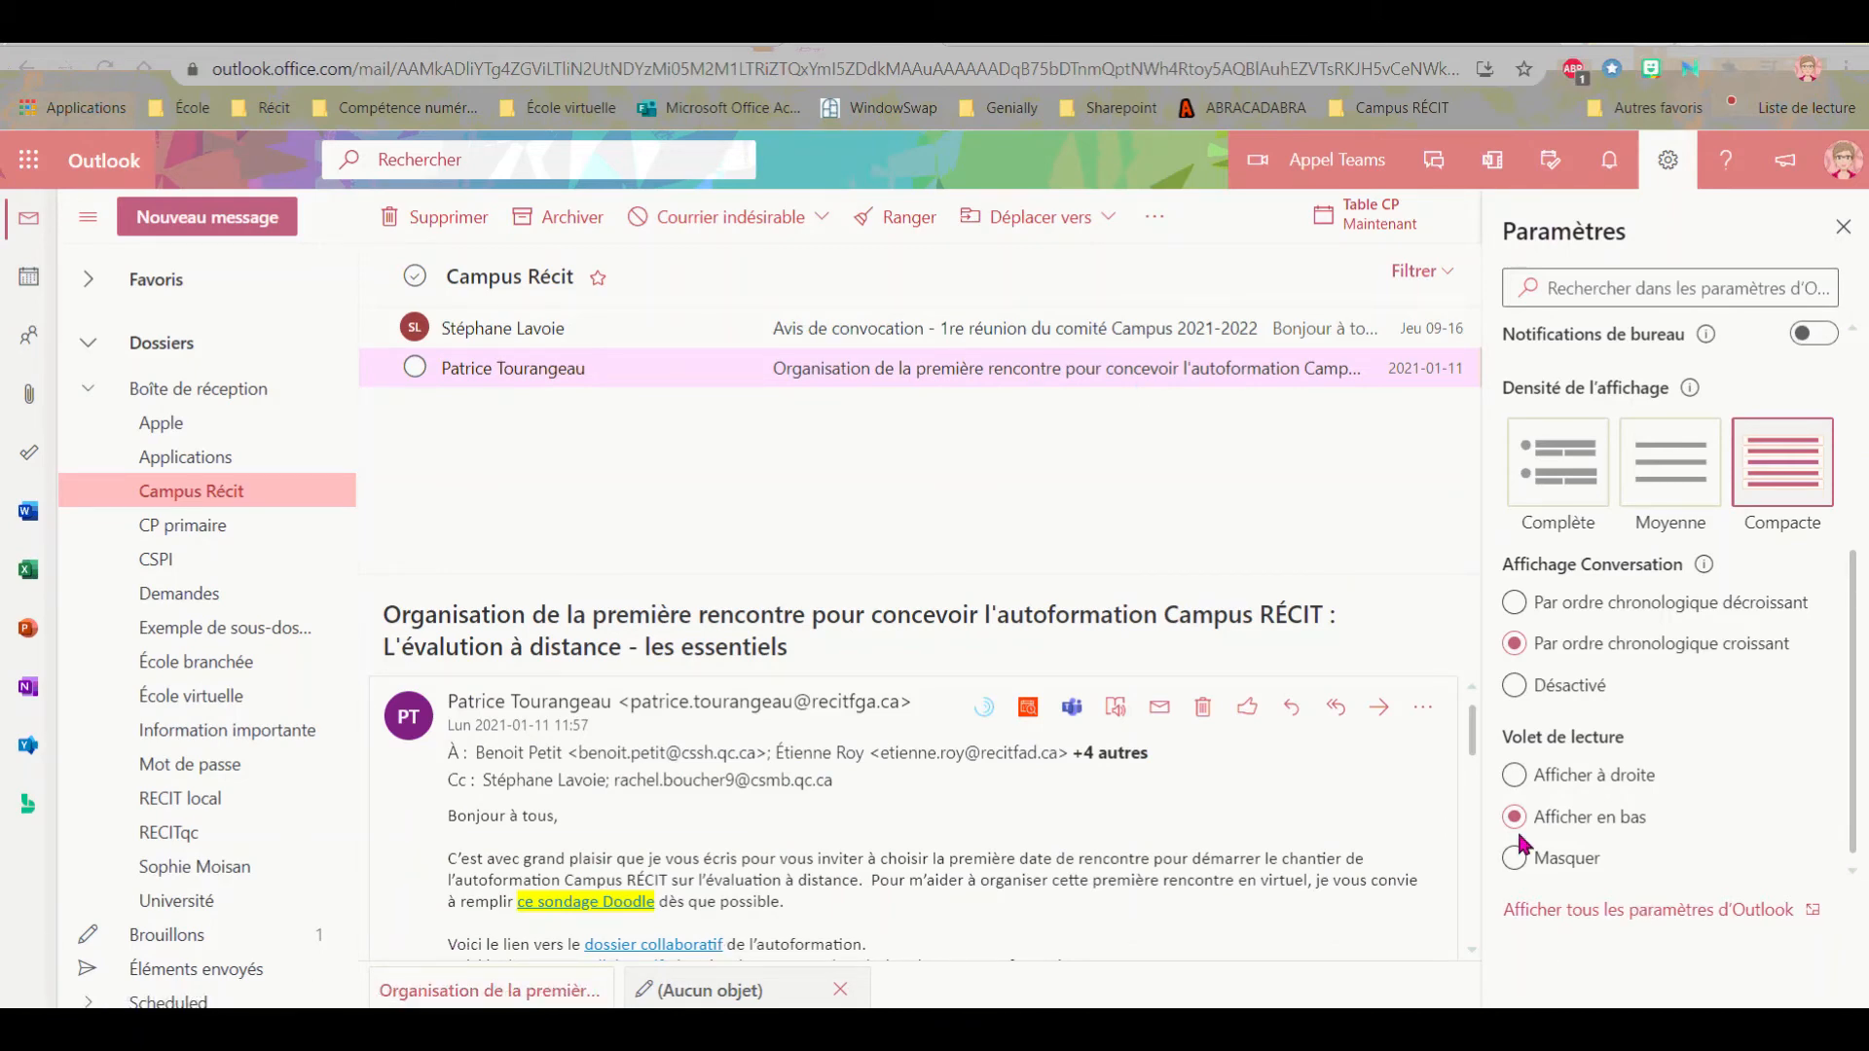
# Compare the reading pane options Afficher à droite and Masquer, finishing with Afficher à droite.
pyautogui.click(1515, 775)
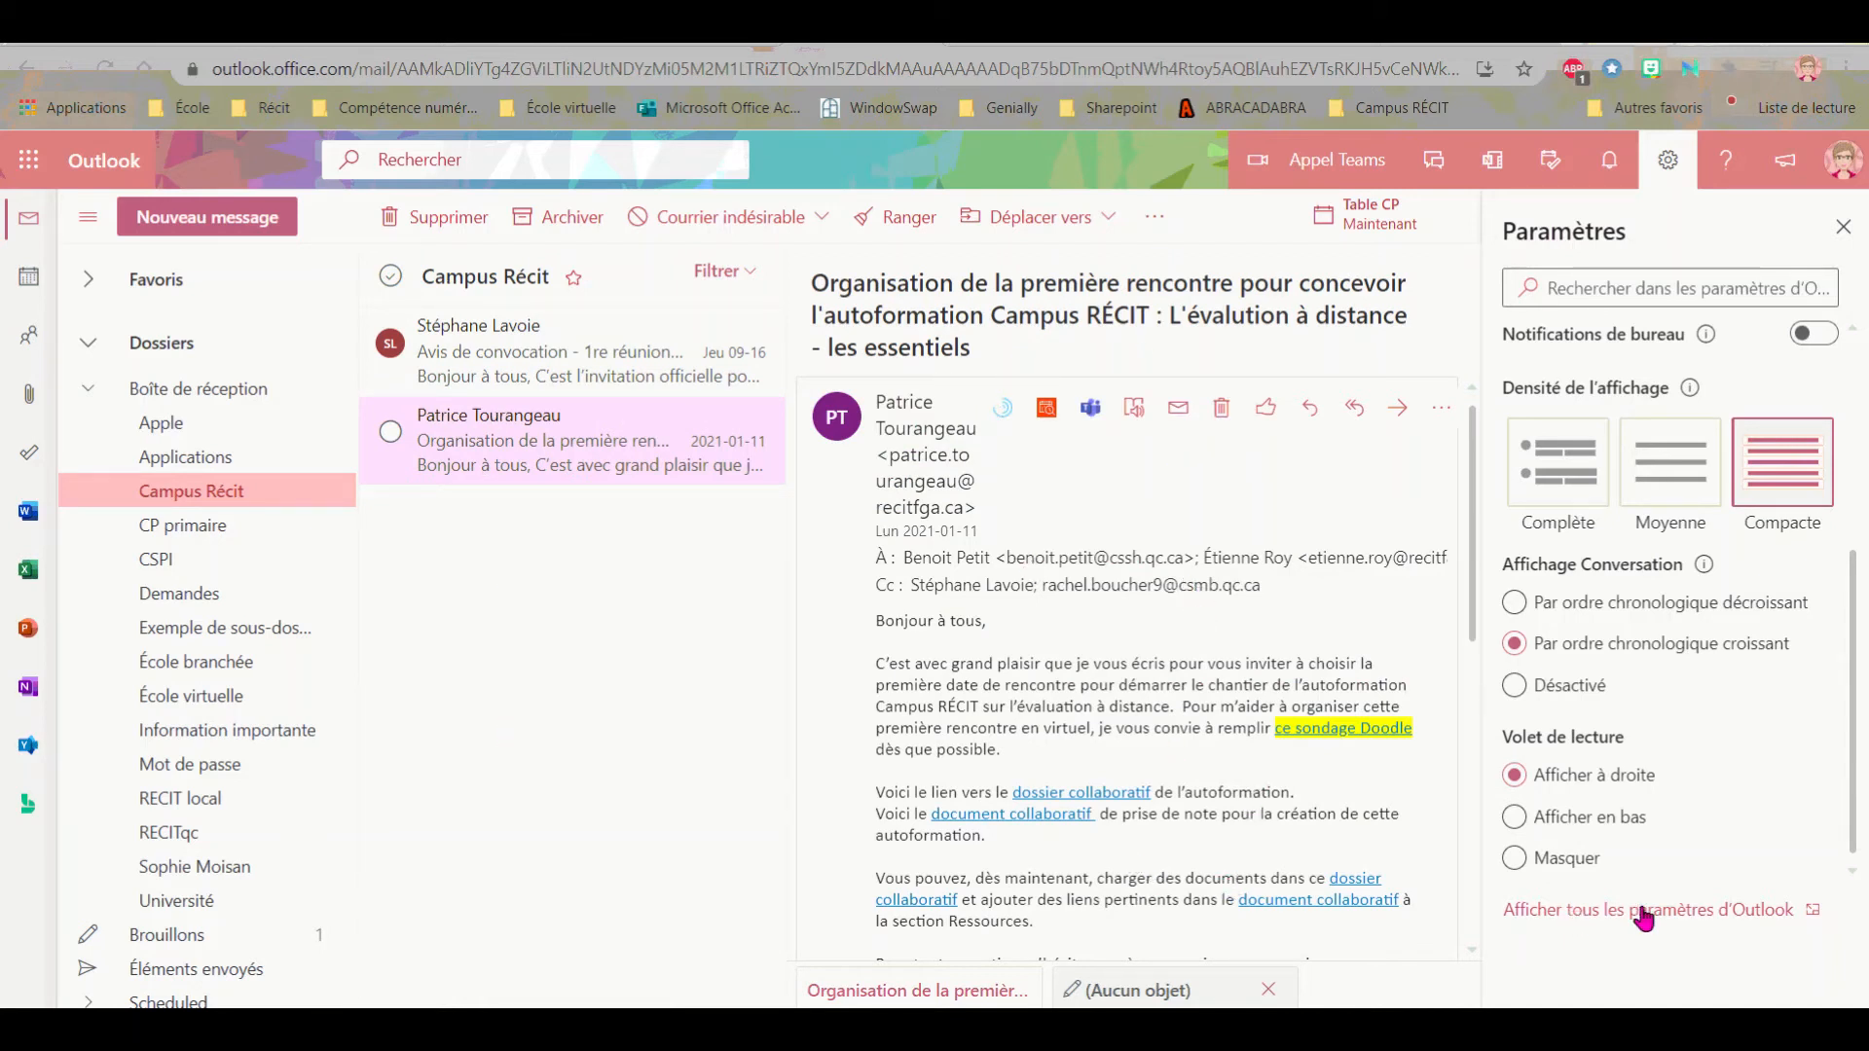
pyautogui.click(1519, 867)
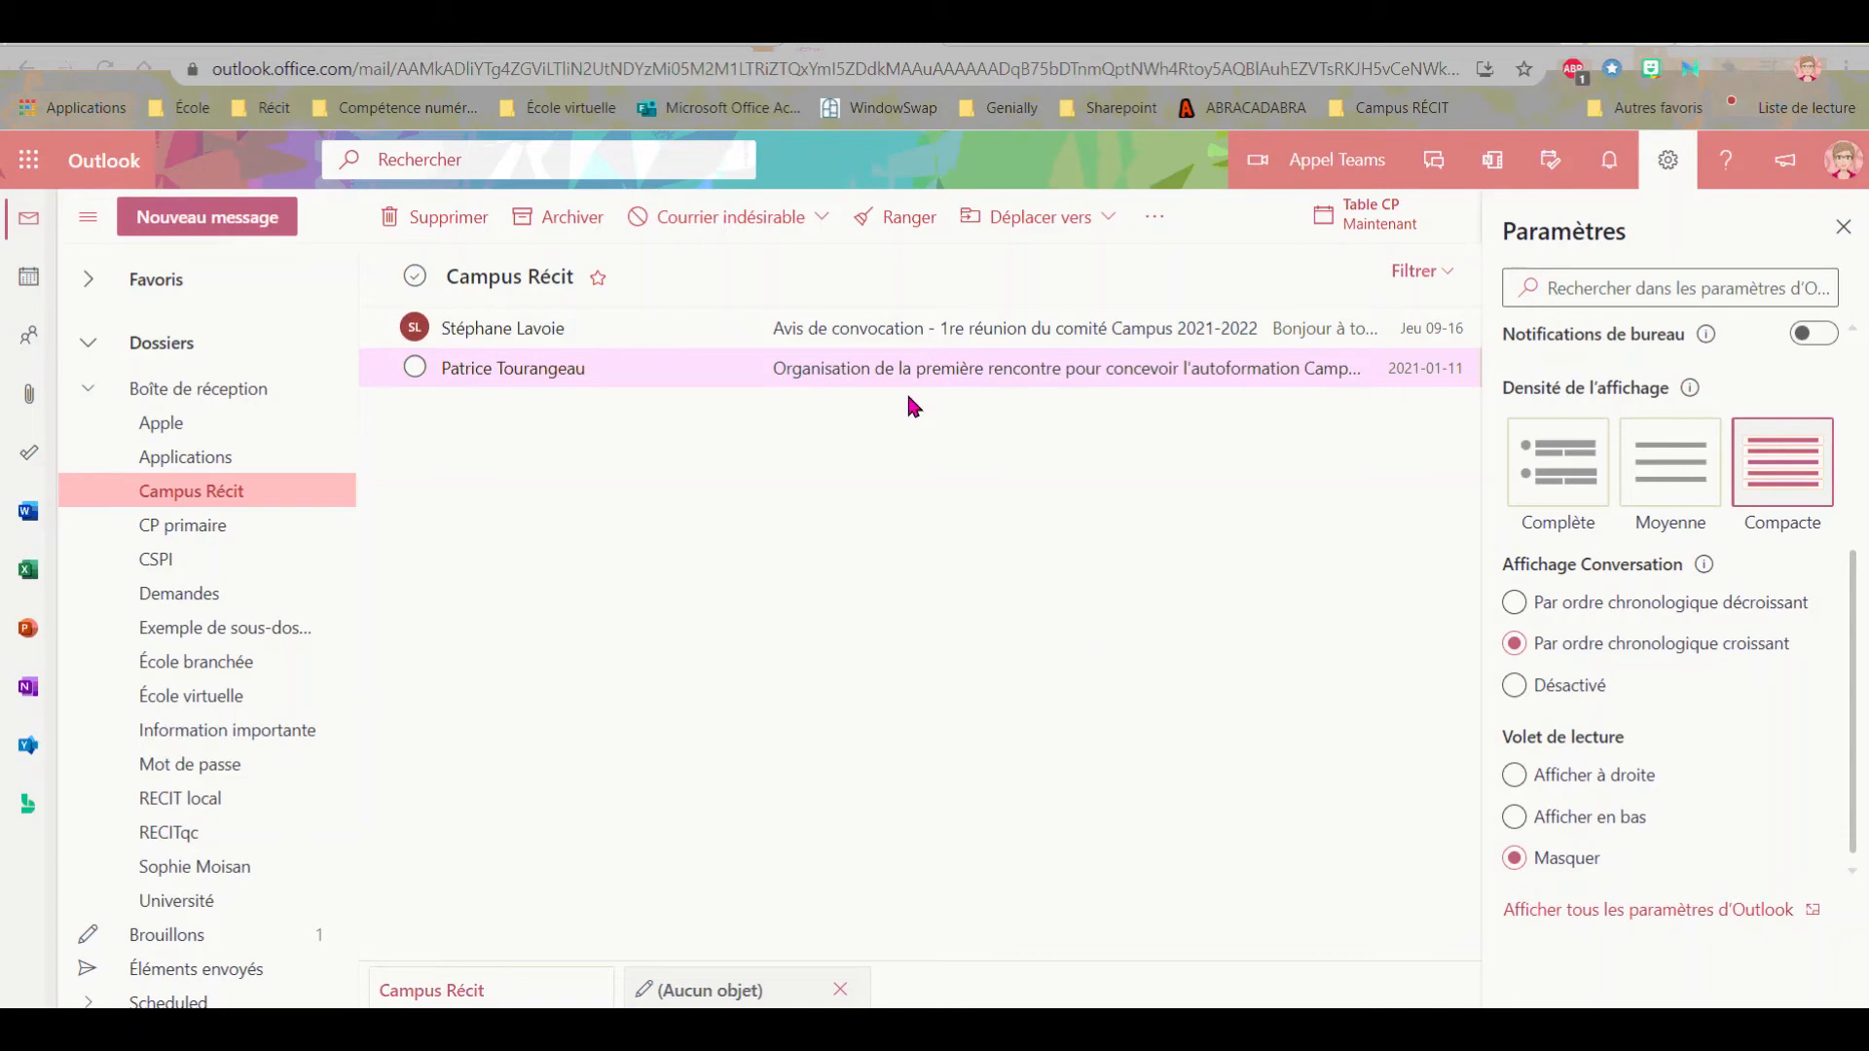
pyautogui.click(1514, 776)
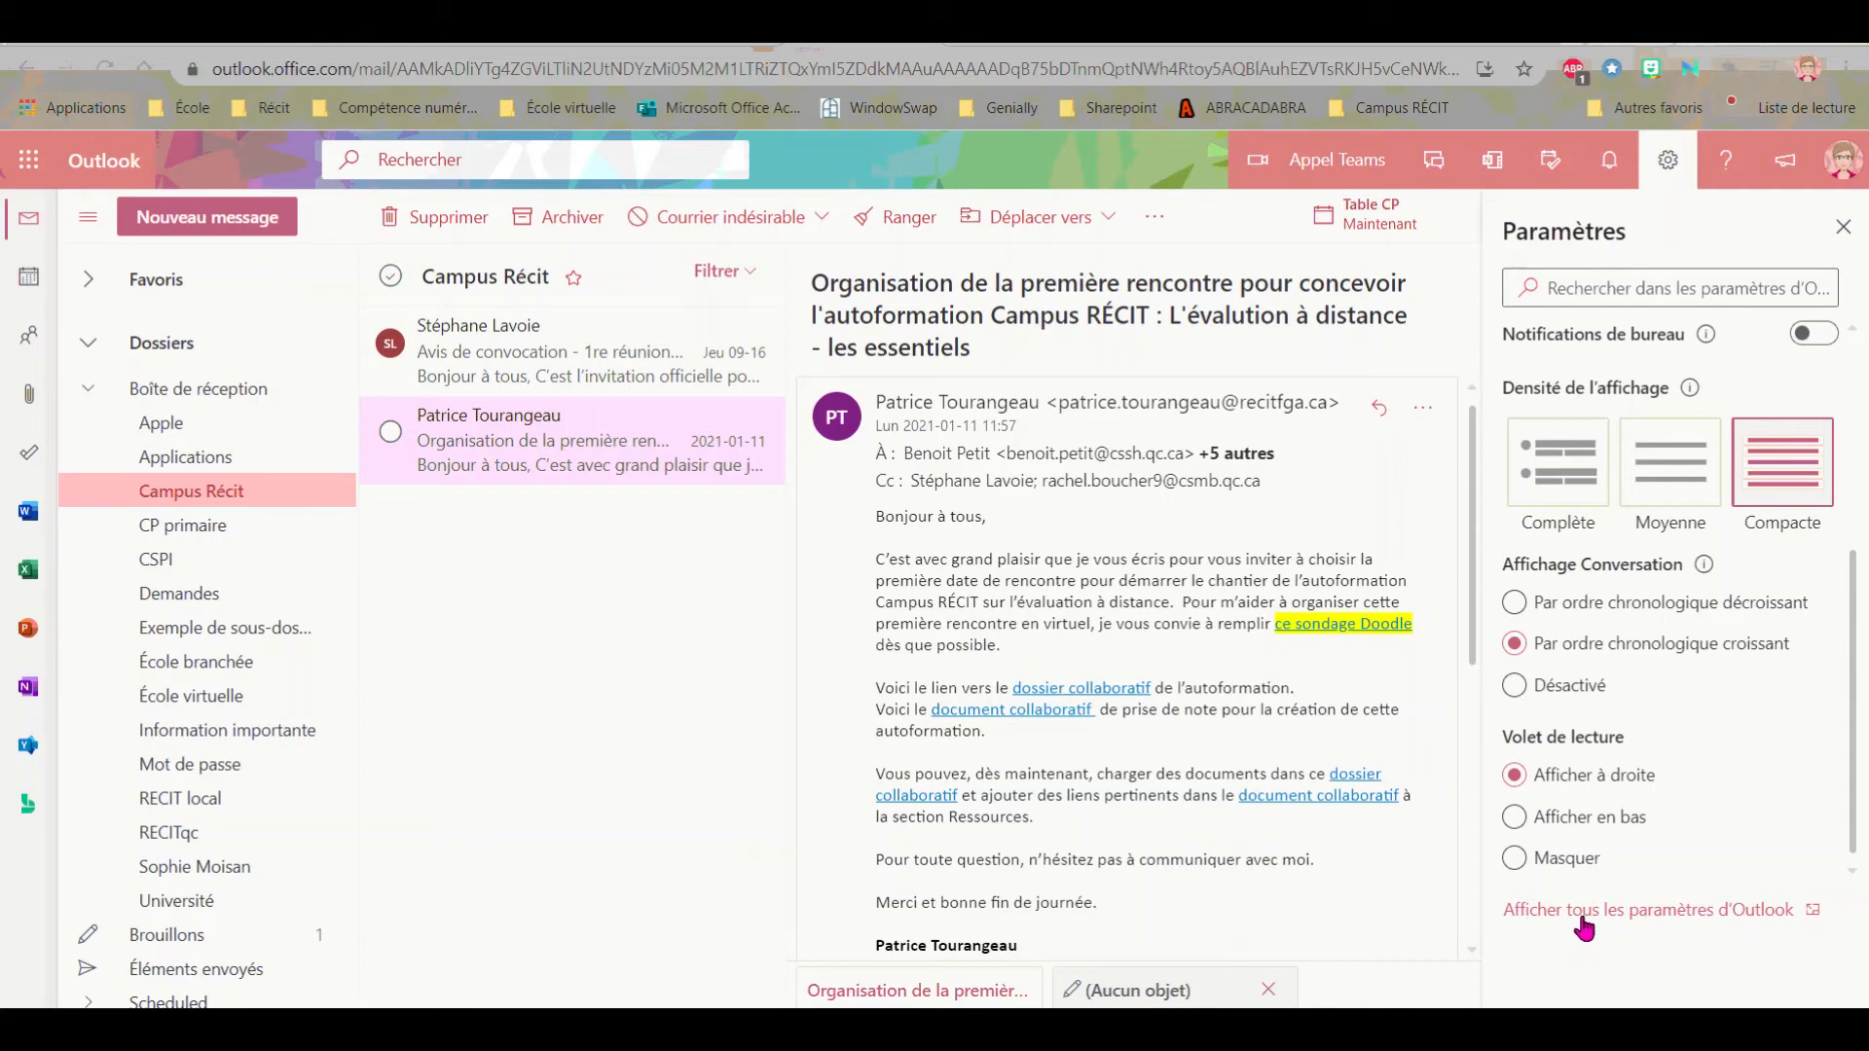
# Open the full Outlook settings and examine the Disposition options for organizing messages.
pyautogui.click(1652, 915)
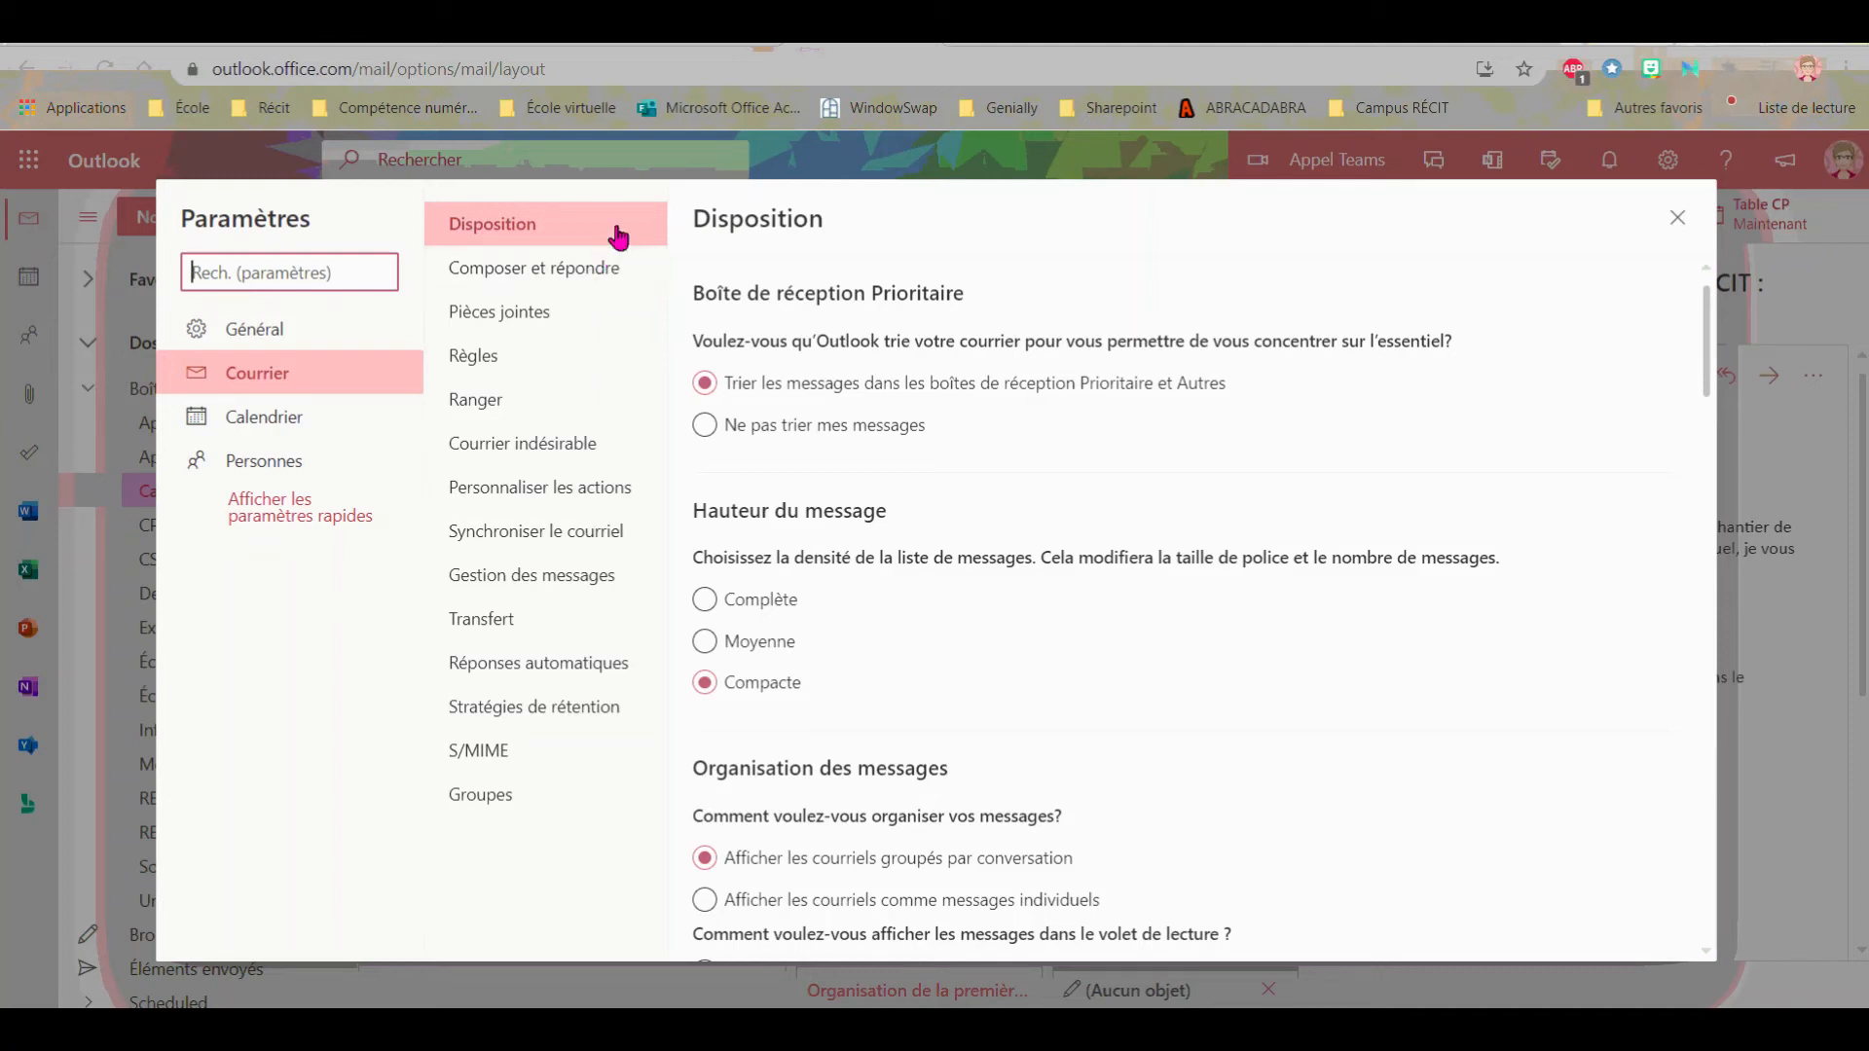
pyautogui.scroll(-5, 1713, 423)
pyautogui.moveTo(1710, 415)
pyautogui.mouseDown()
pyautogui.moveTo(1712, 437)
pyautogui.moveTo(1721, 425)
pyautogui.mouseUp()
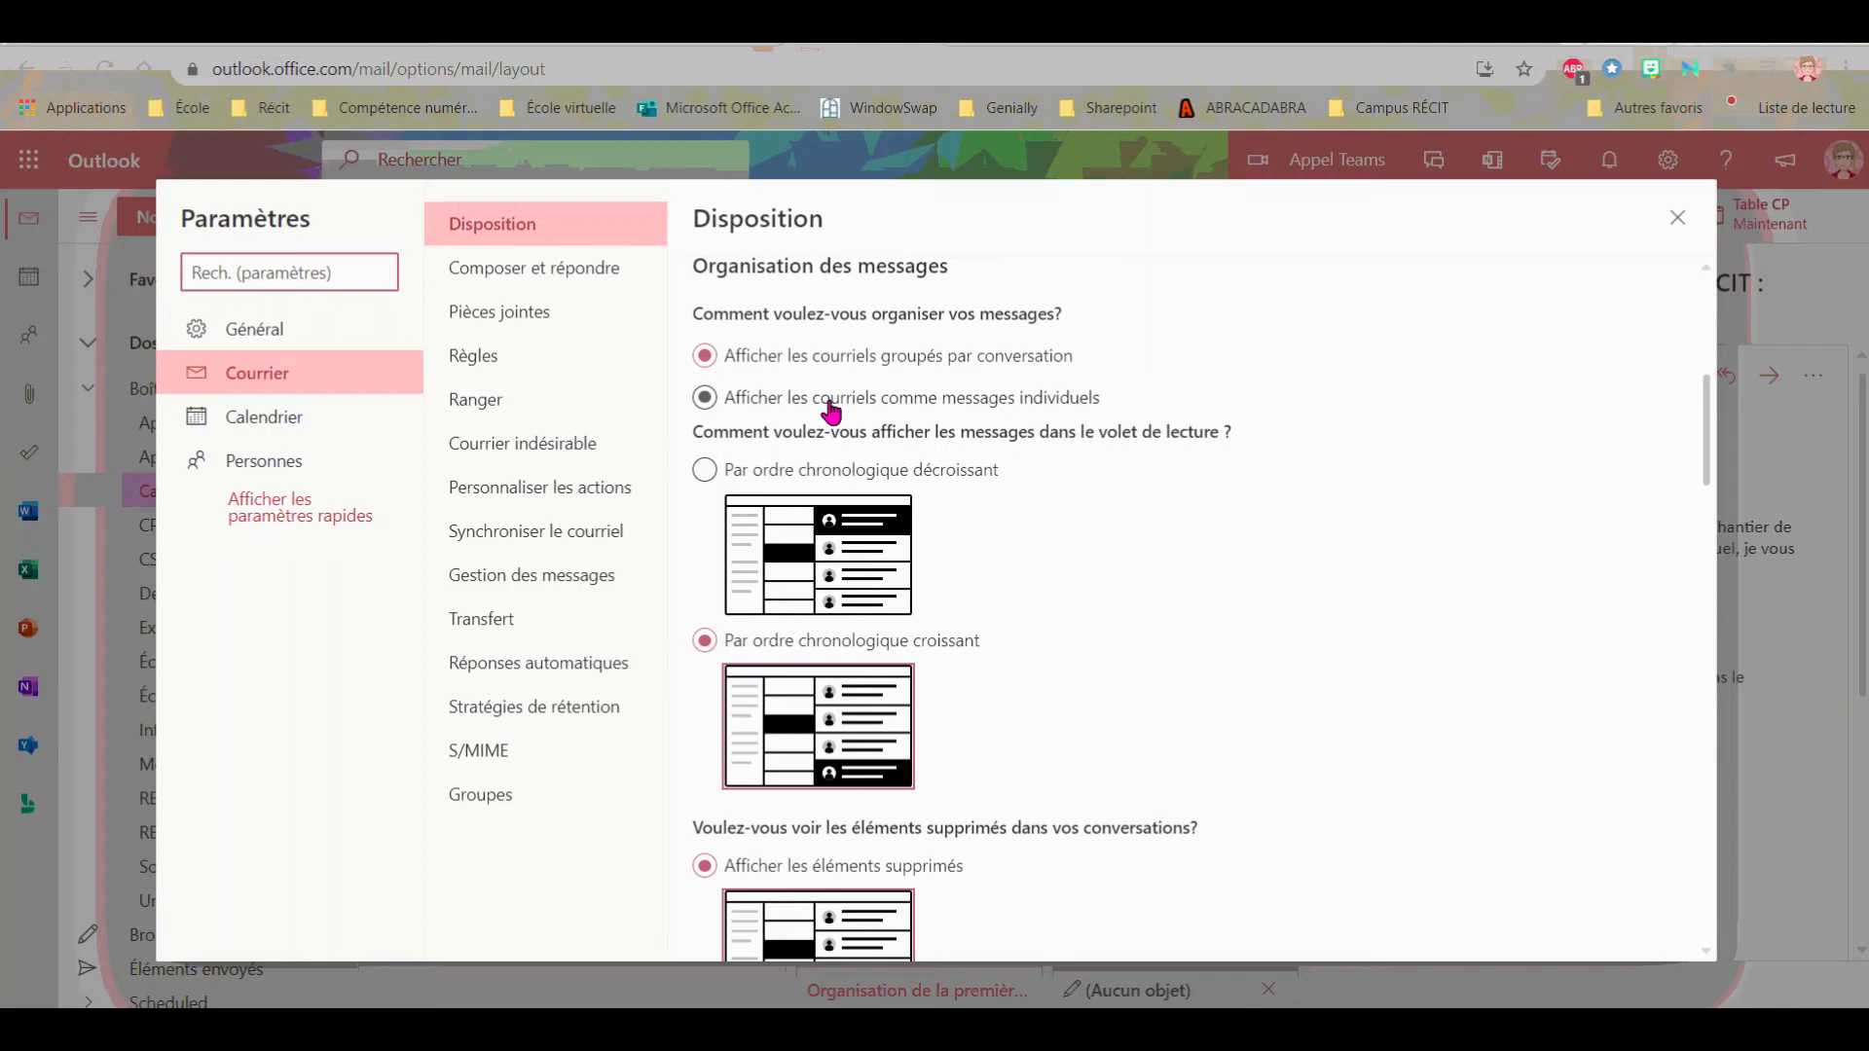
# Examine the Composer et répondre settings for the signature, message format, default reply and link previews.
pyautogui.click(458, 269)
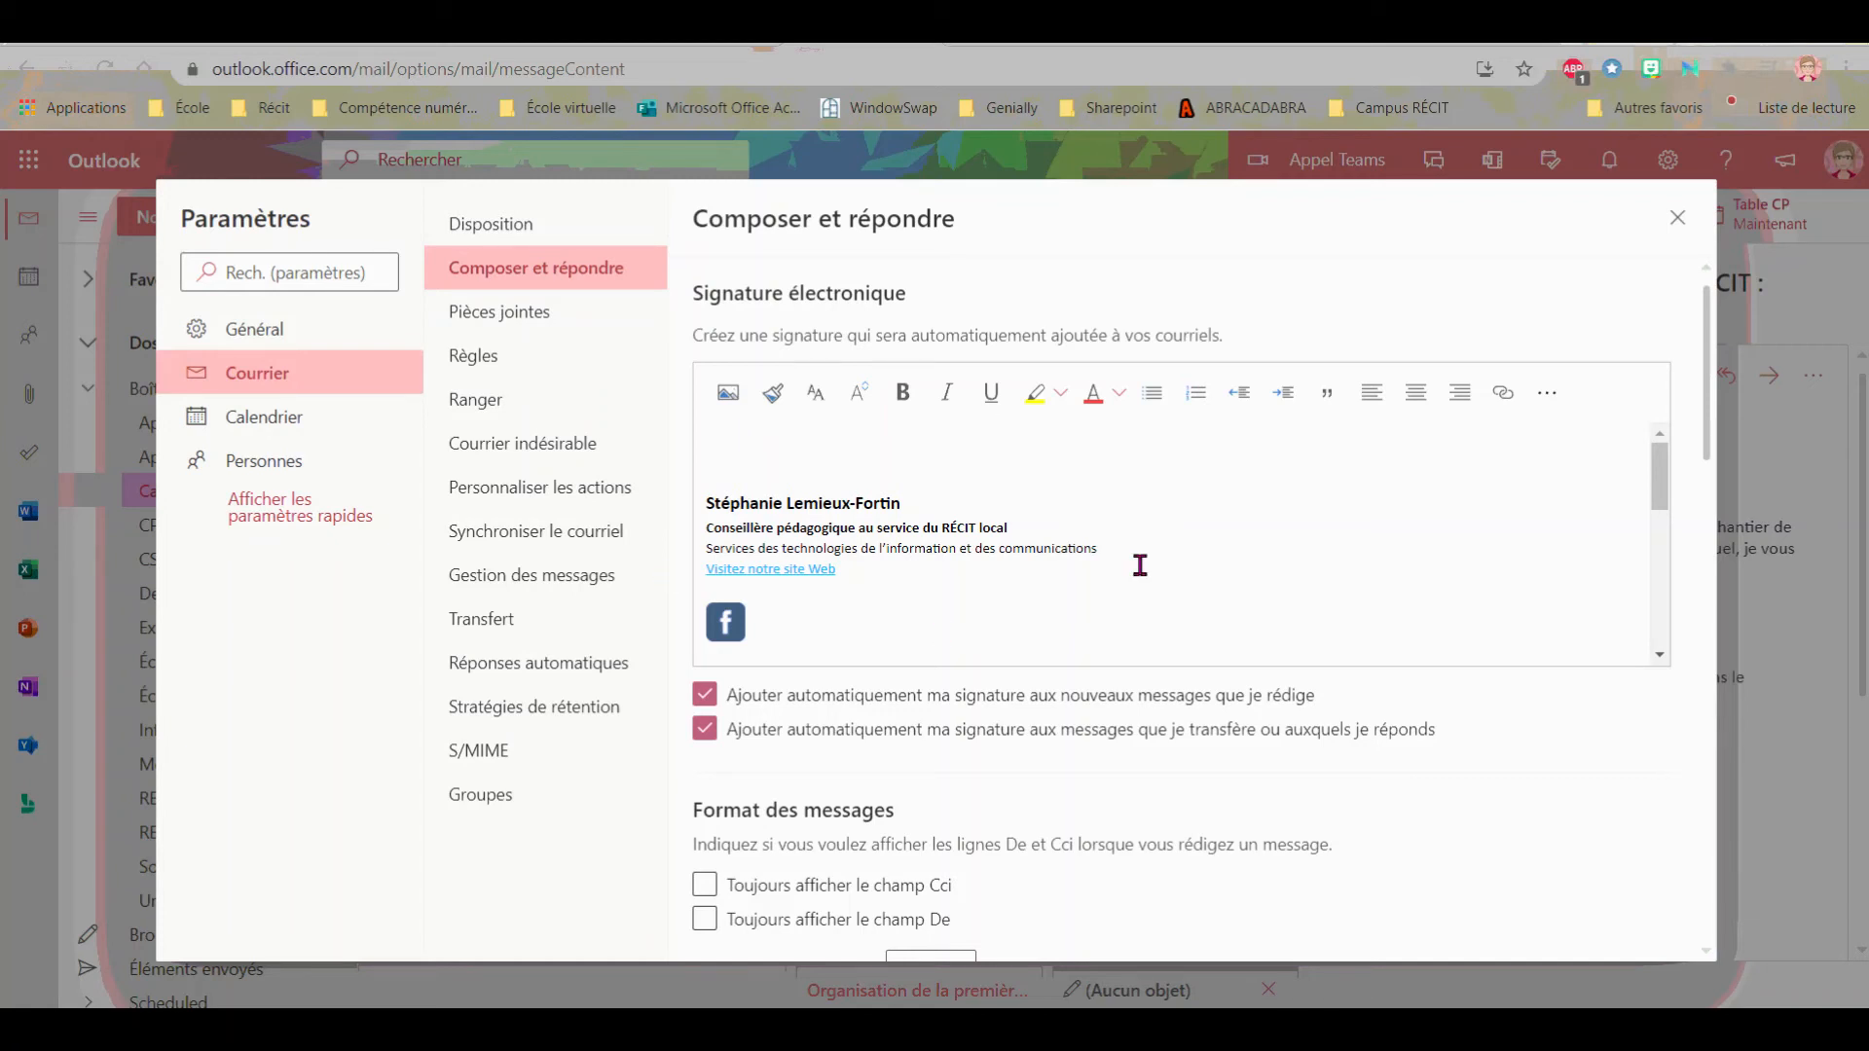
pyautogui.scroll(-6, 1326, 526)
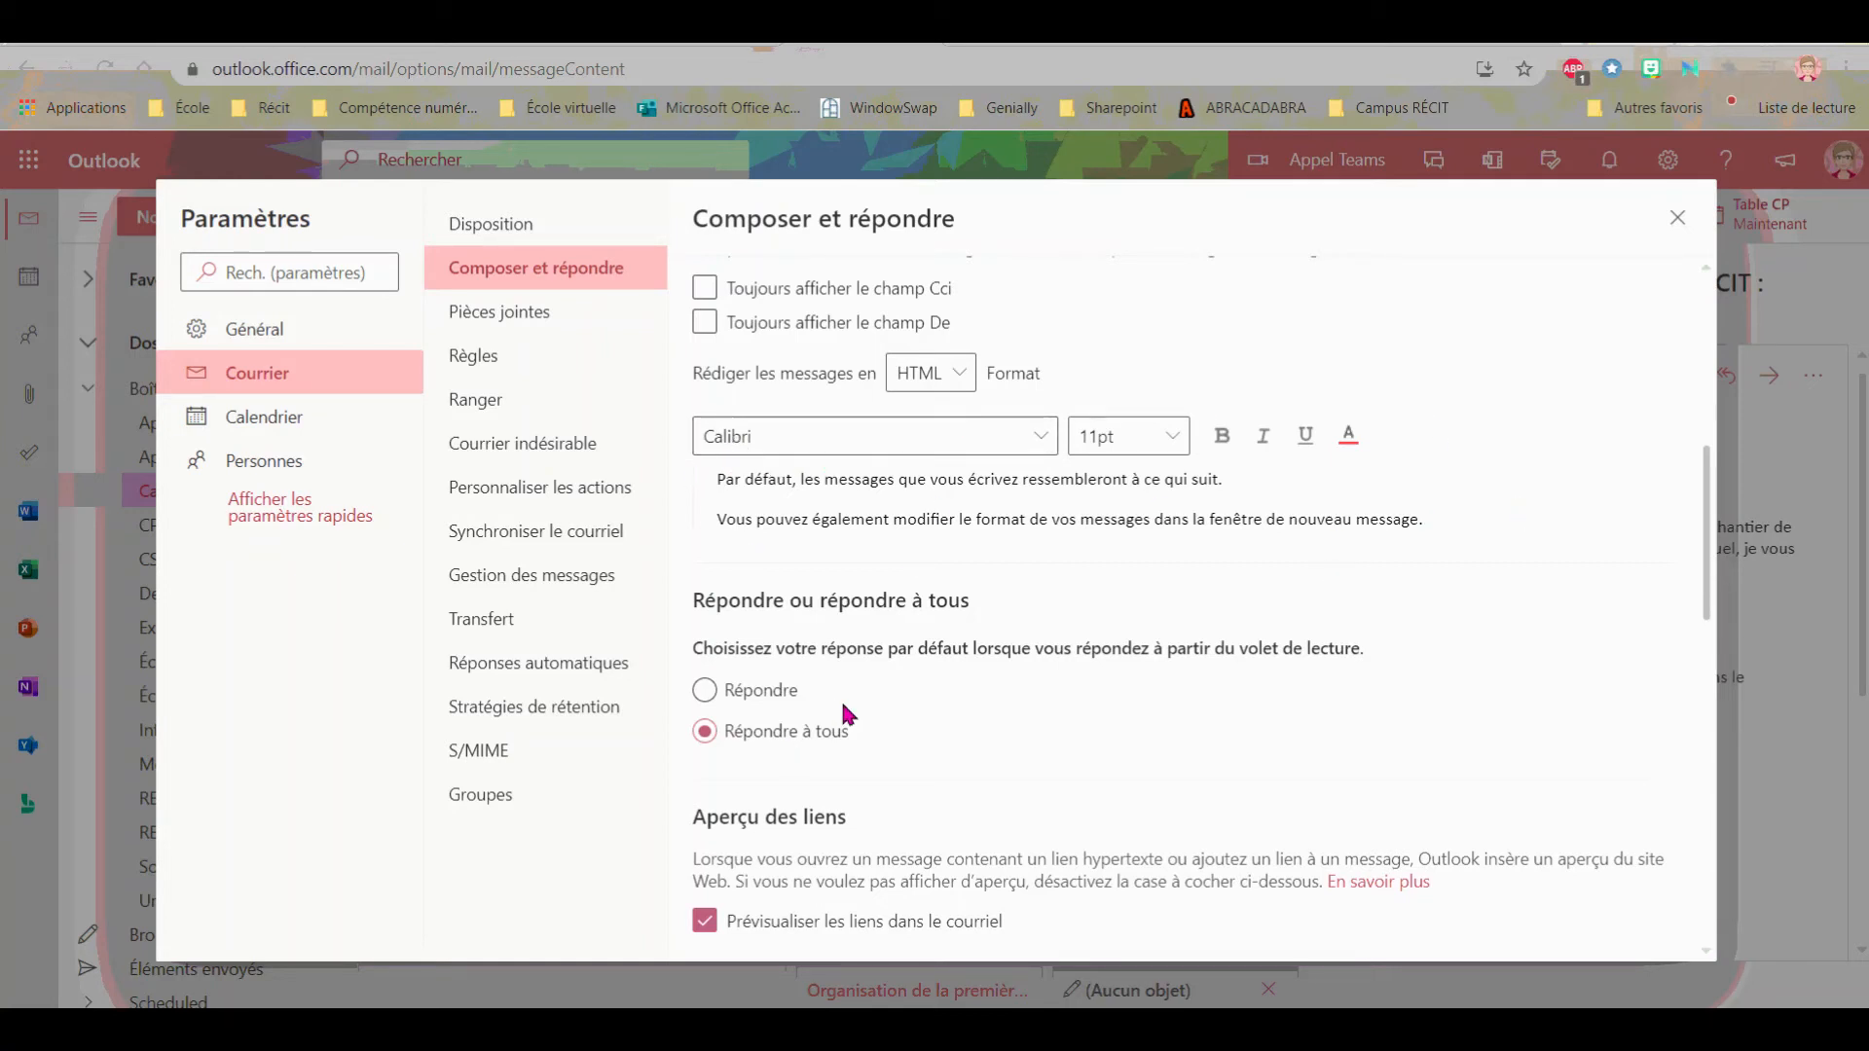
pyautogui.scroll(-1, 1705, 505)
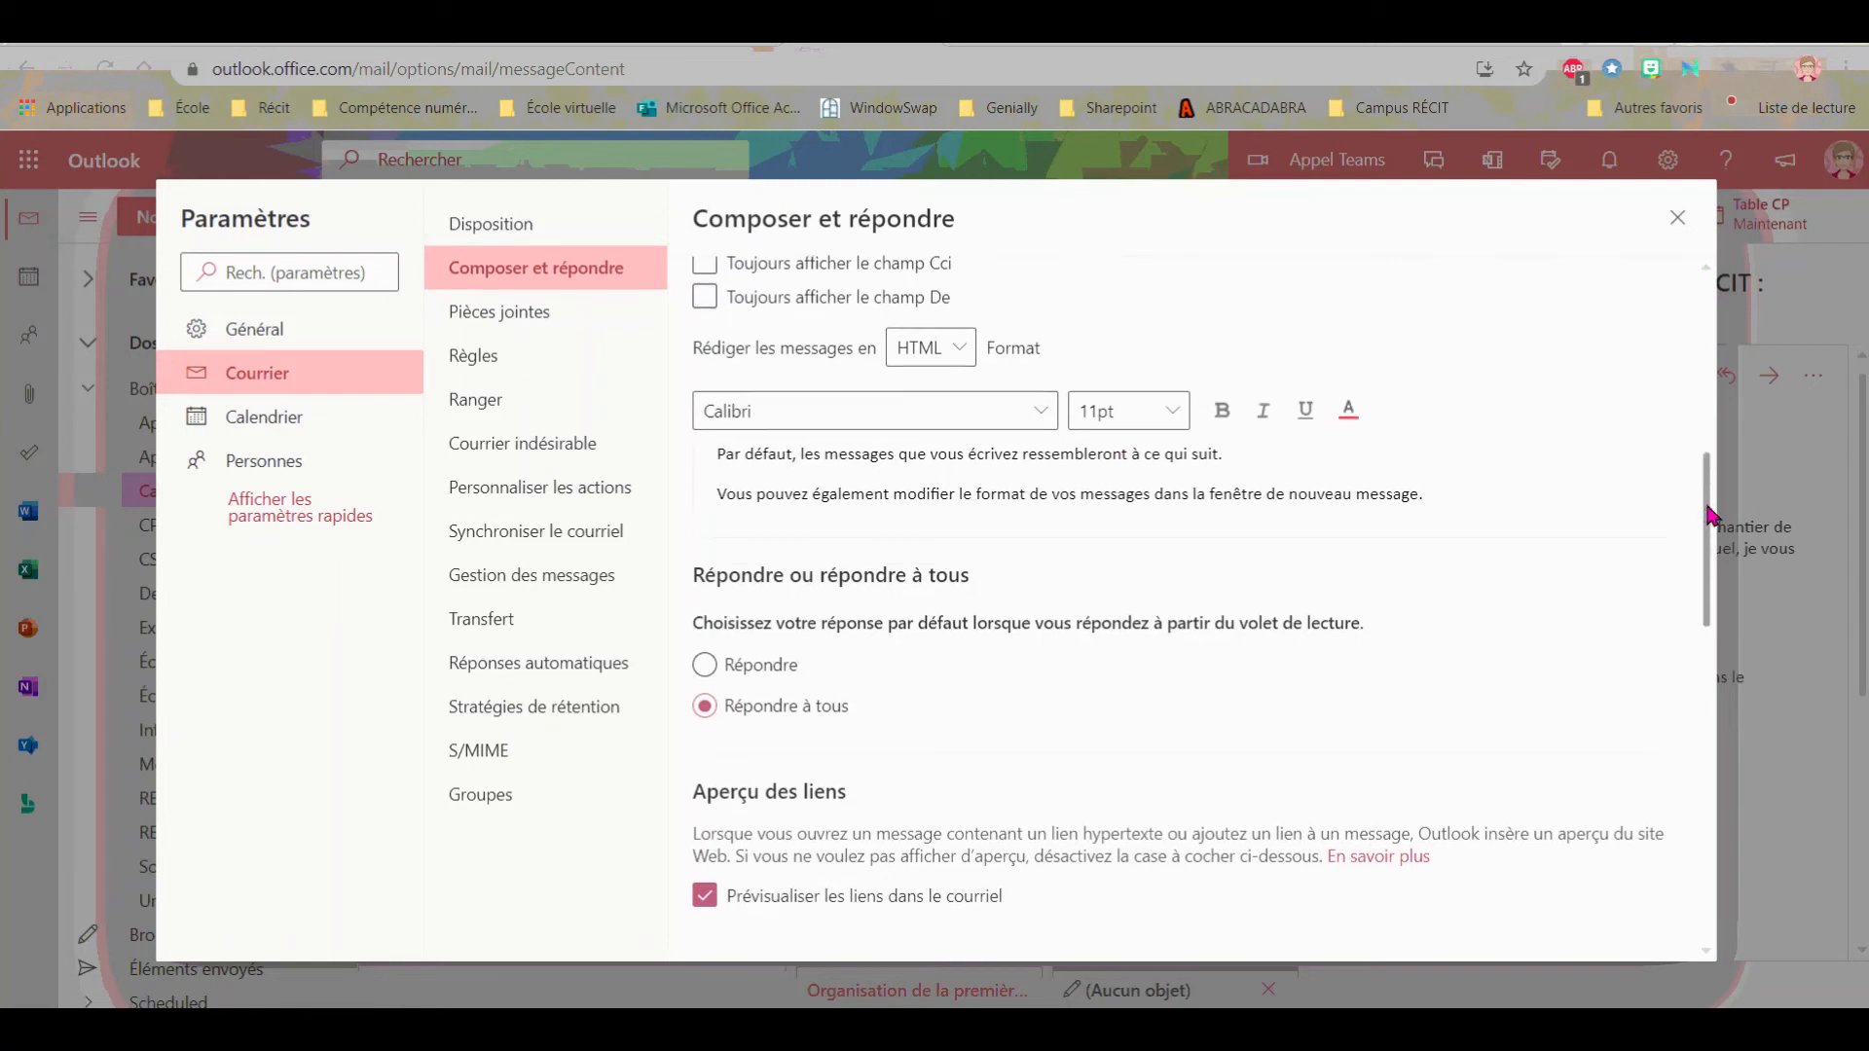
# Start a new mail rule named Exemple with the condition De set to the first suggested contact.
pyautogui.click(471, 368)
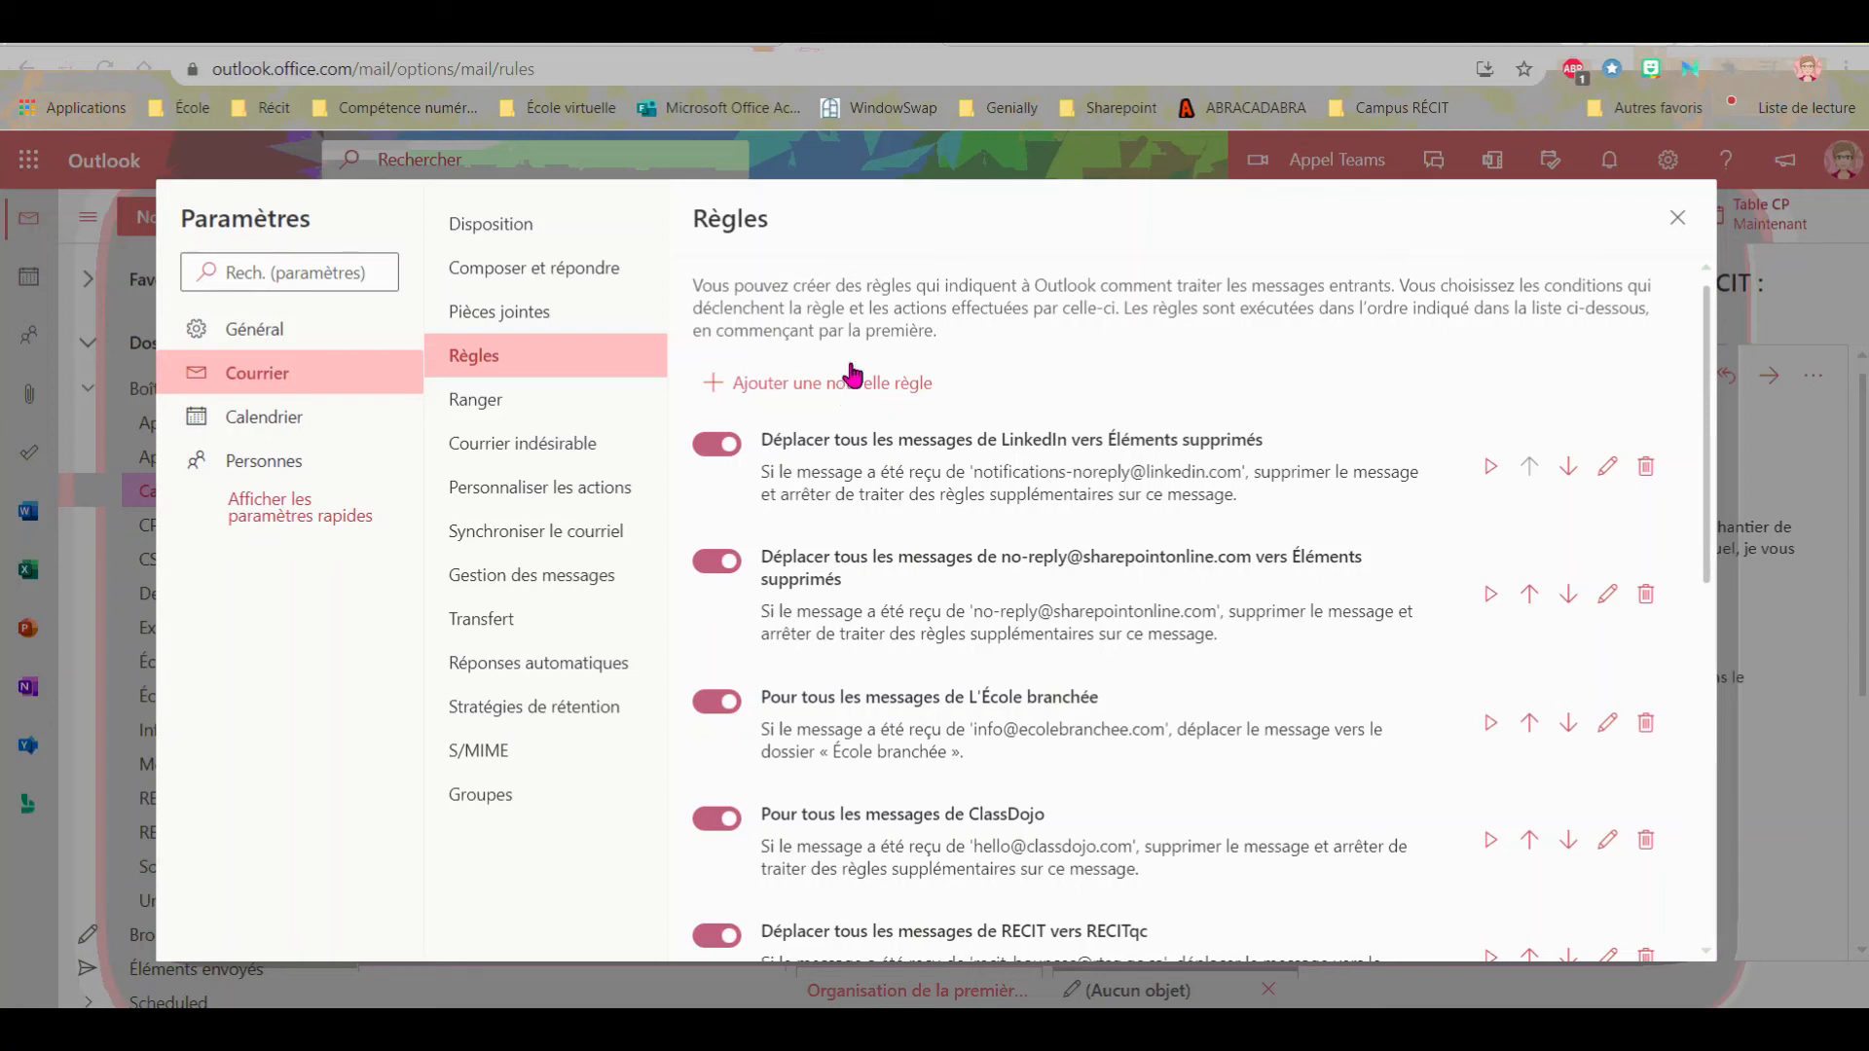
pyautogui.click(849, 385)
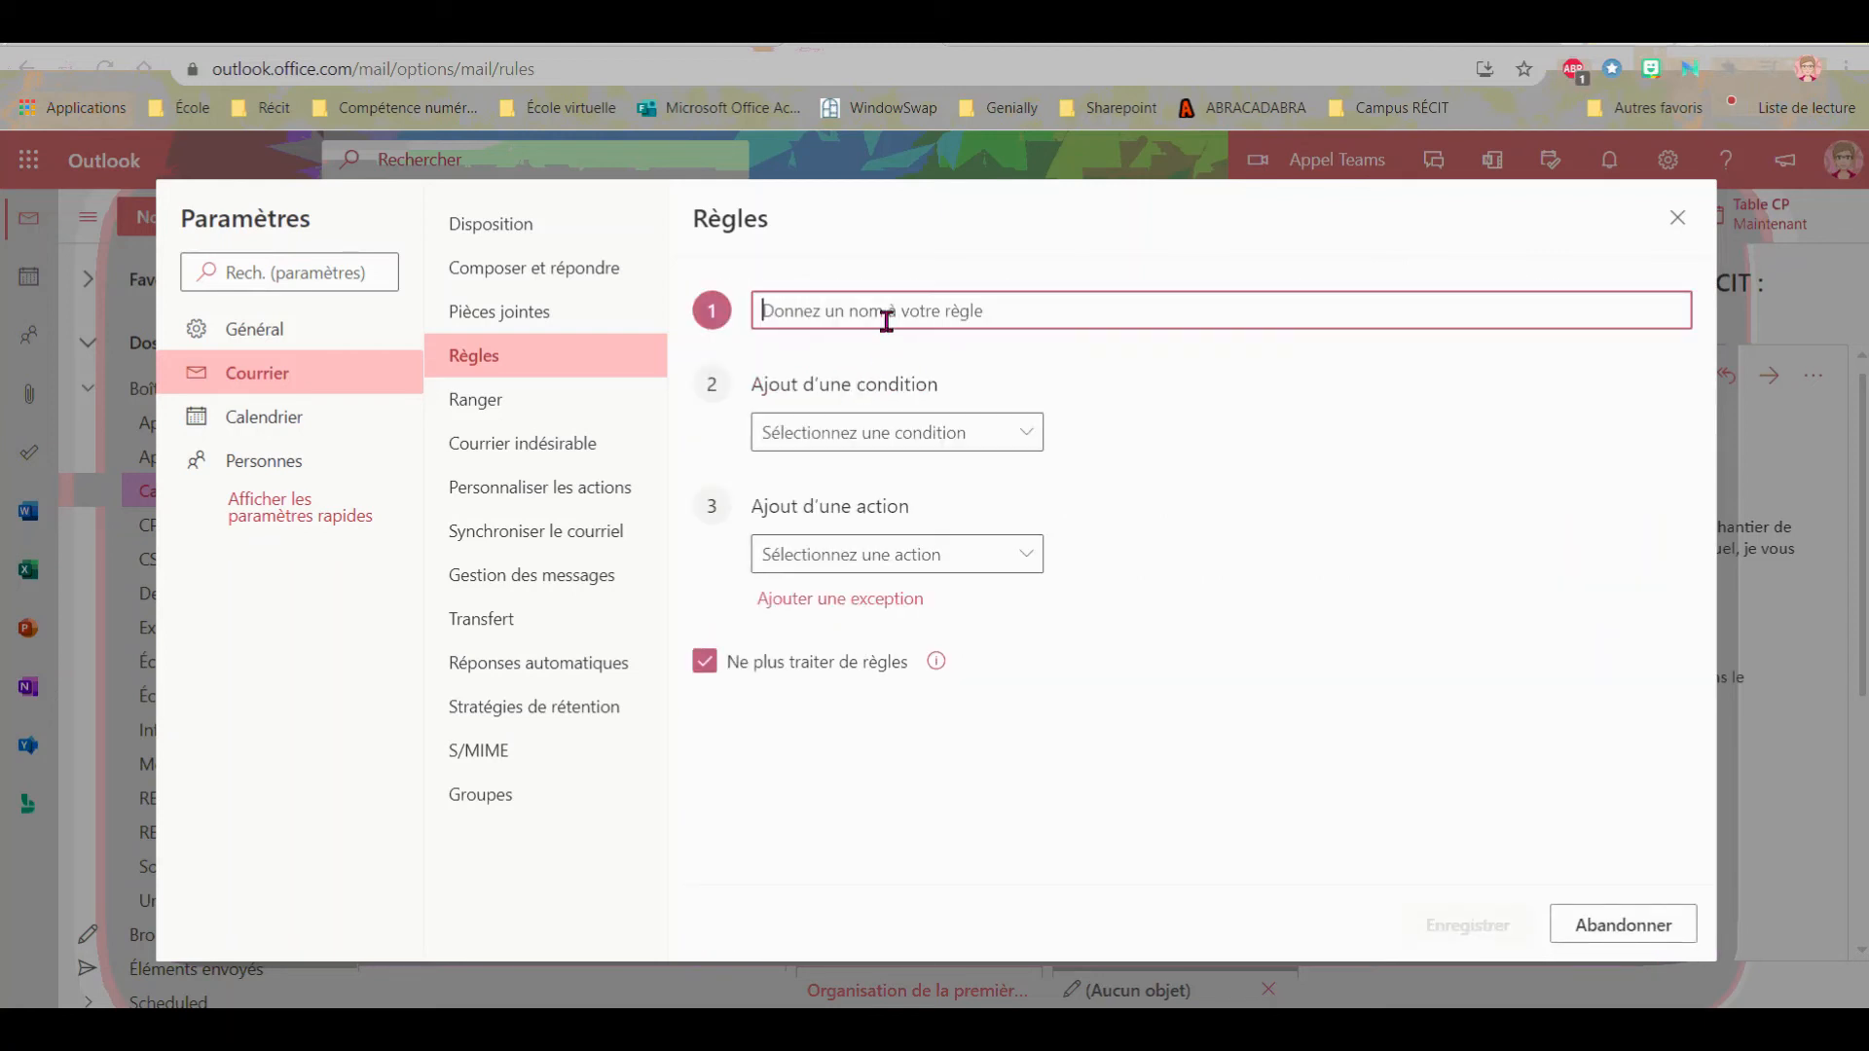
pyautogui.write('Exem')
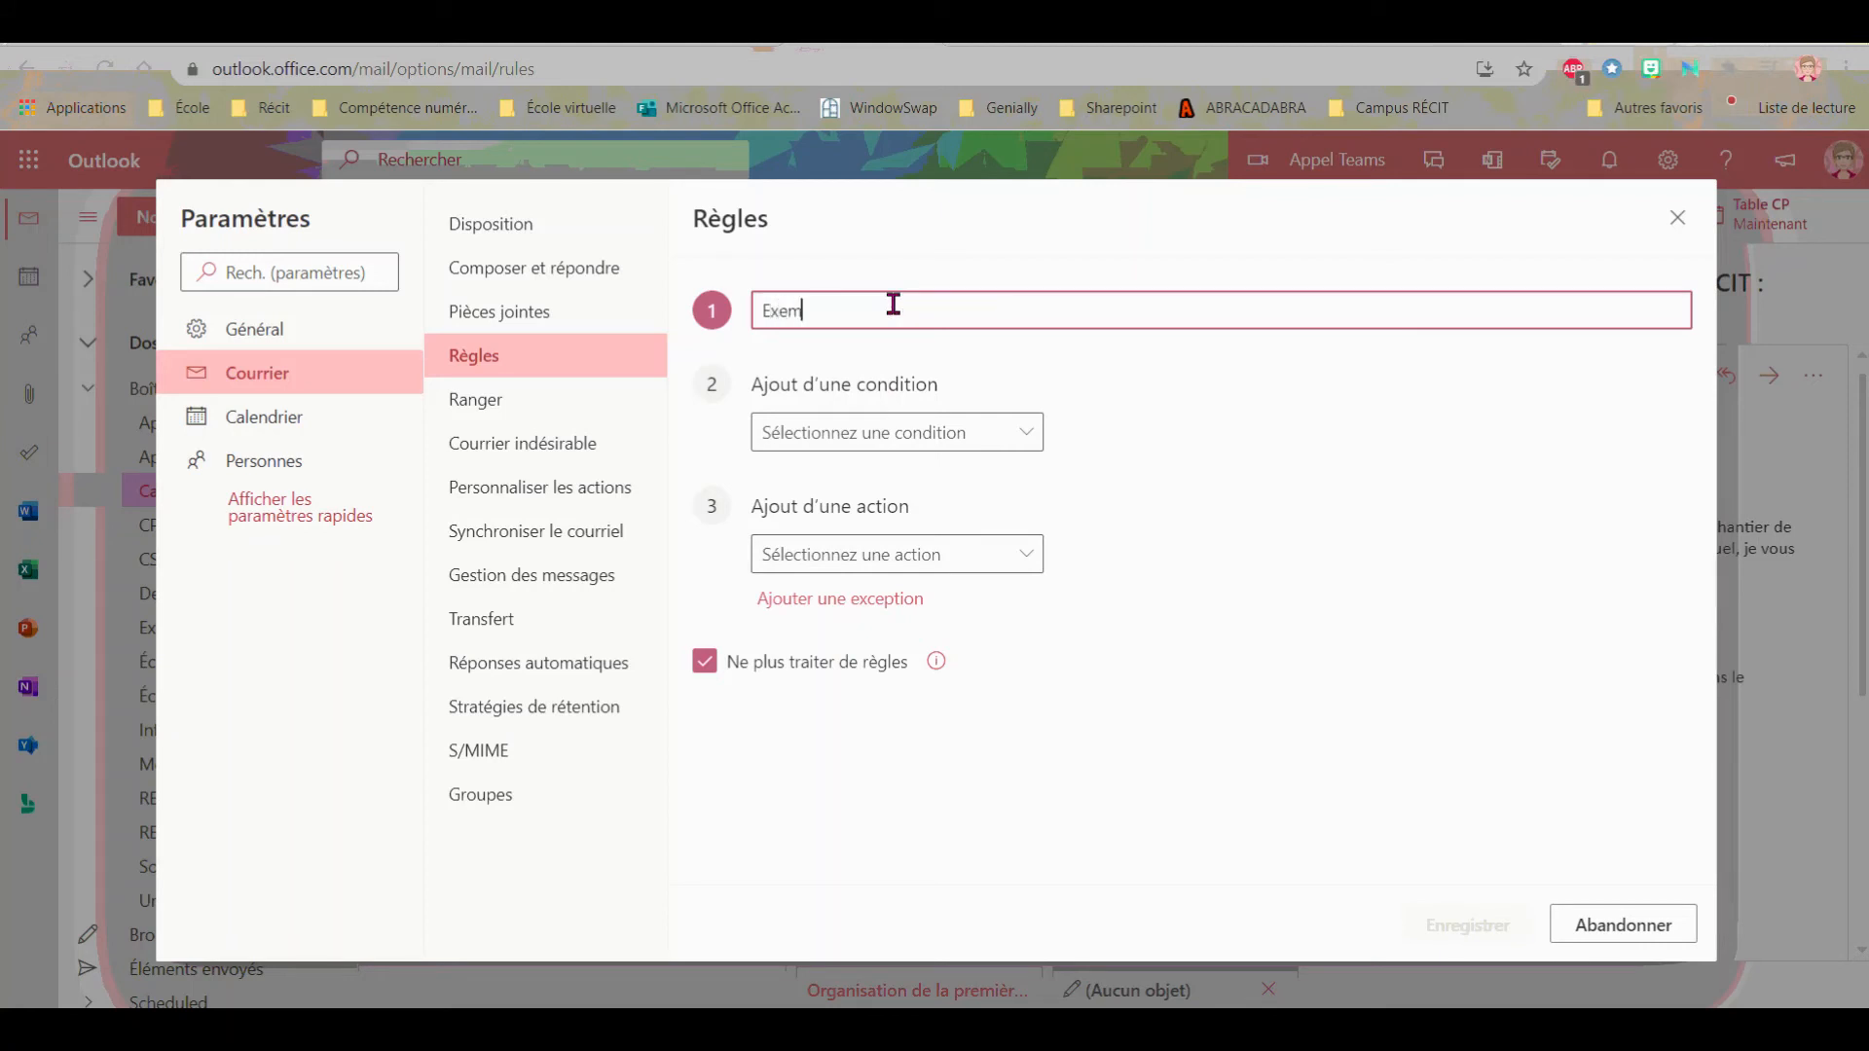
pyautogui.write('ple')
pyautogui.click(823, 429)
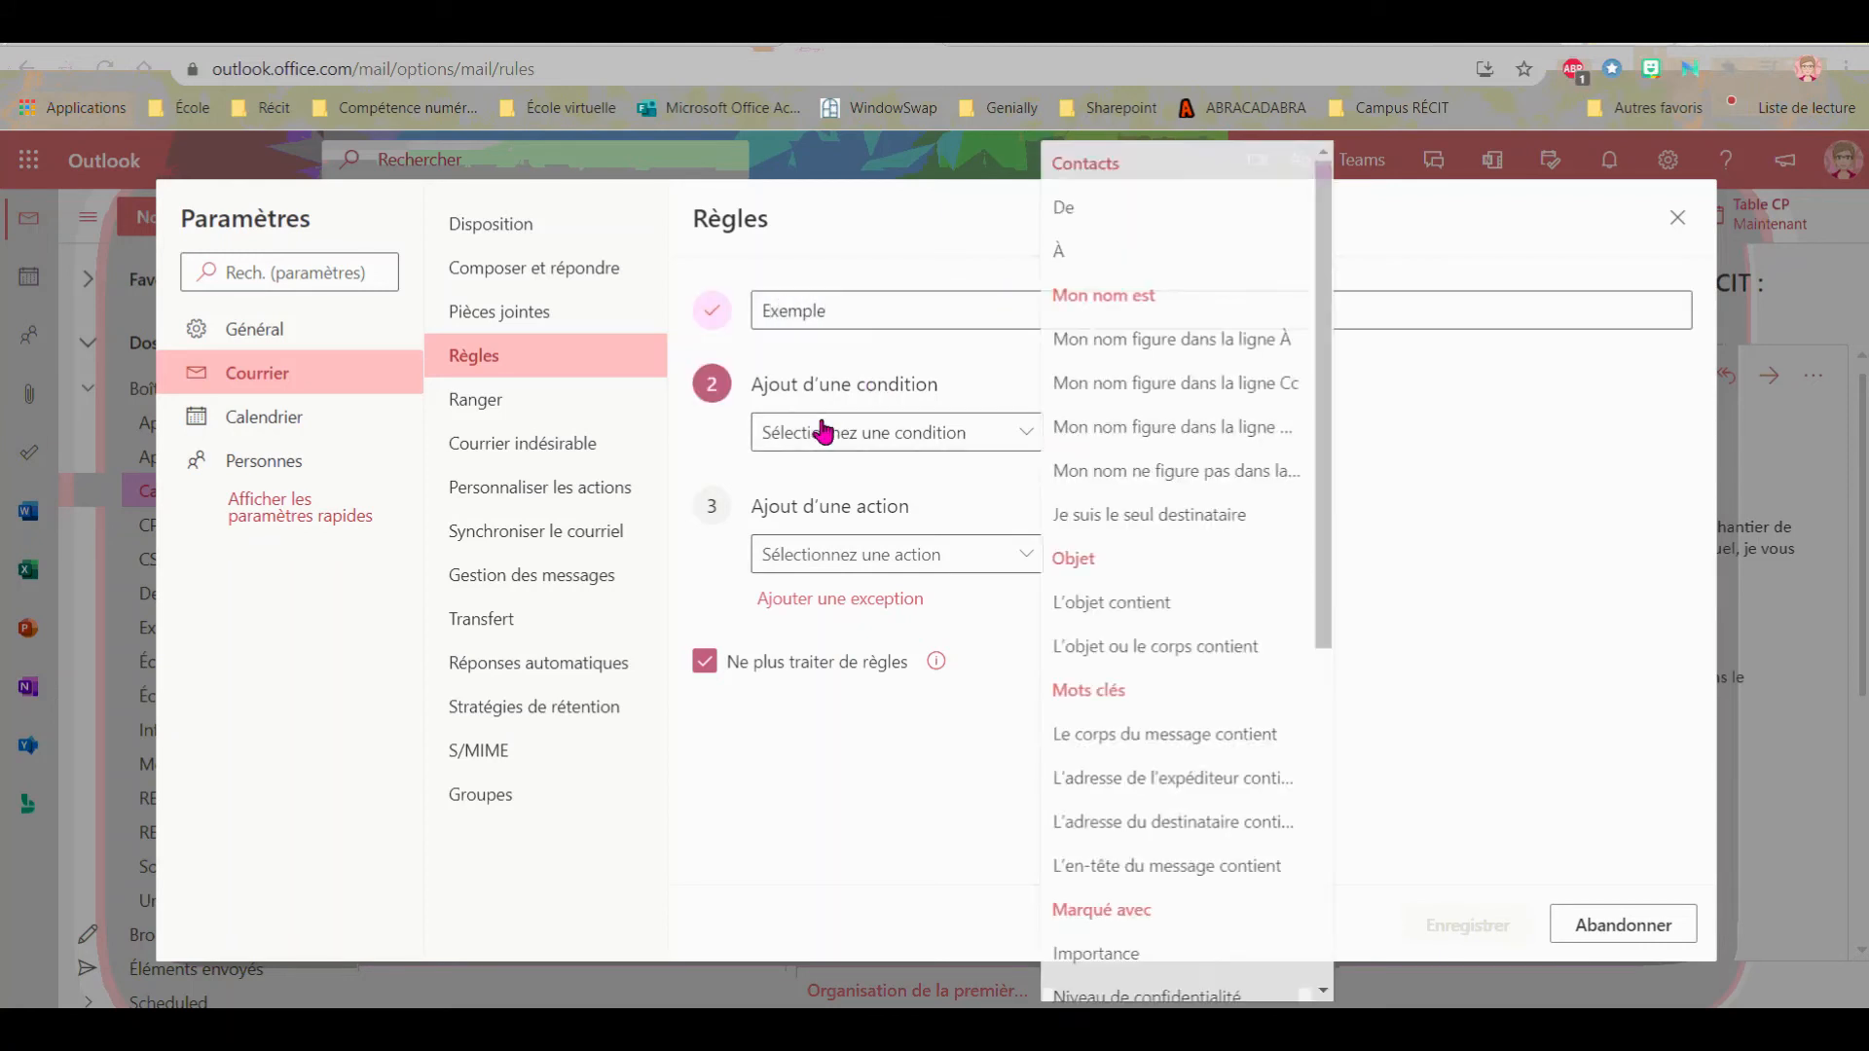
pyautogui.click(1122, 214)
pyautogui.click(1230, 443)
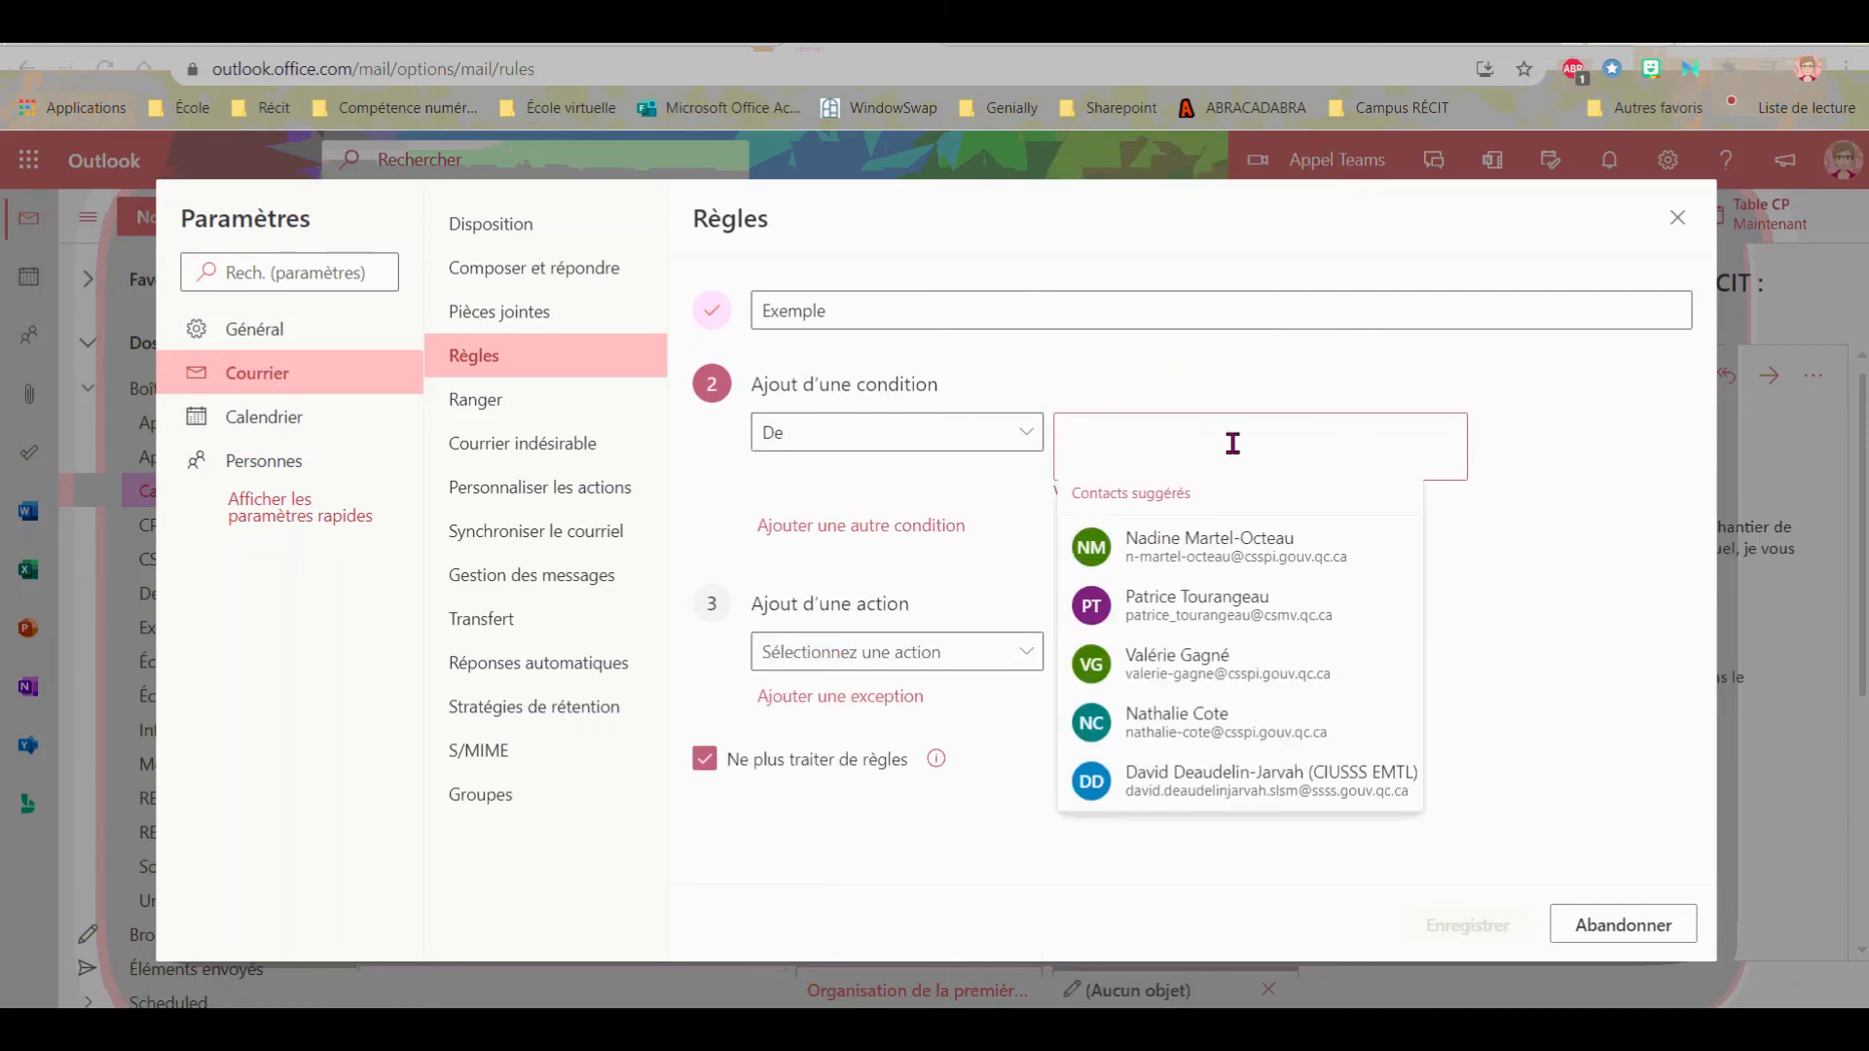
pyautogui.click(1193, 537)
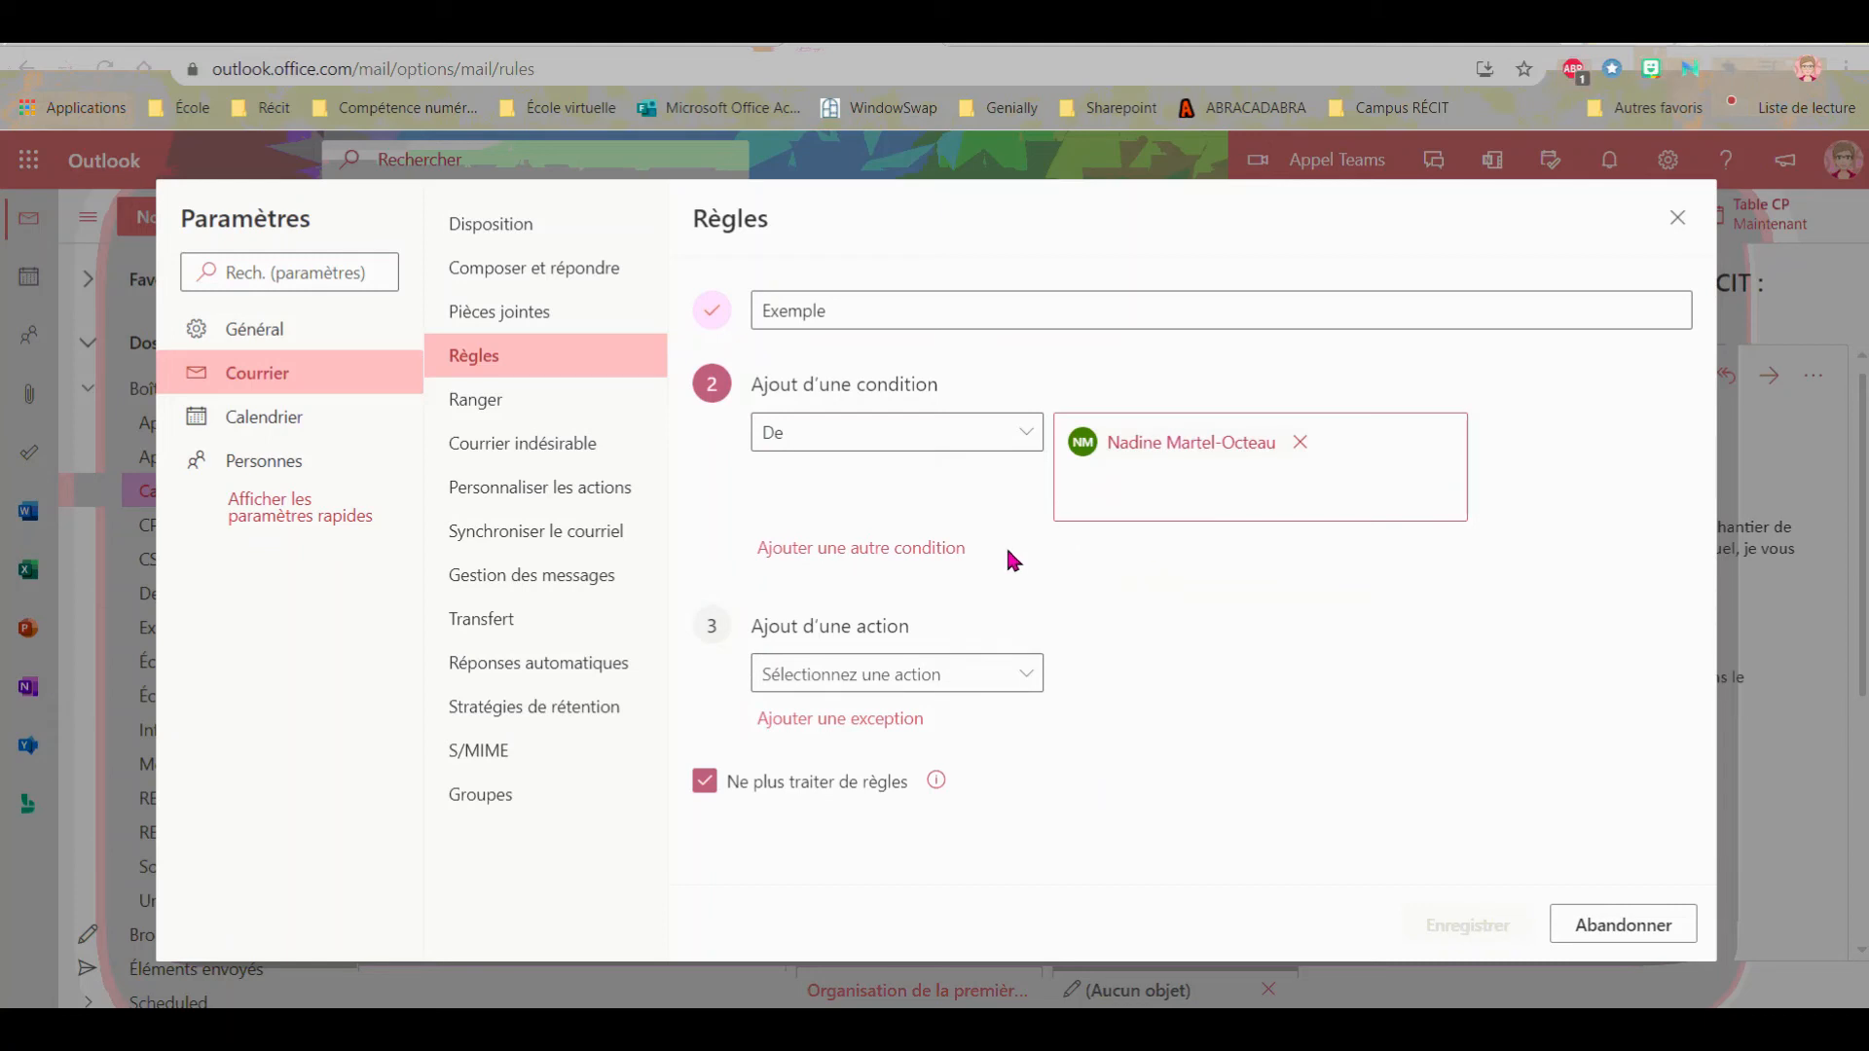
# Set the rule's action to Déplacer vers with the folder Exemple de sous-dossier.
pyautogui.click(806, 689)
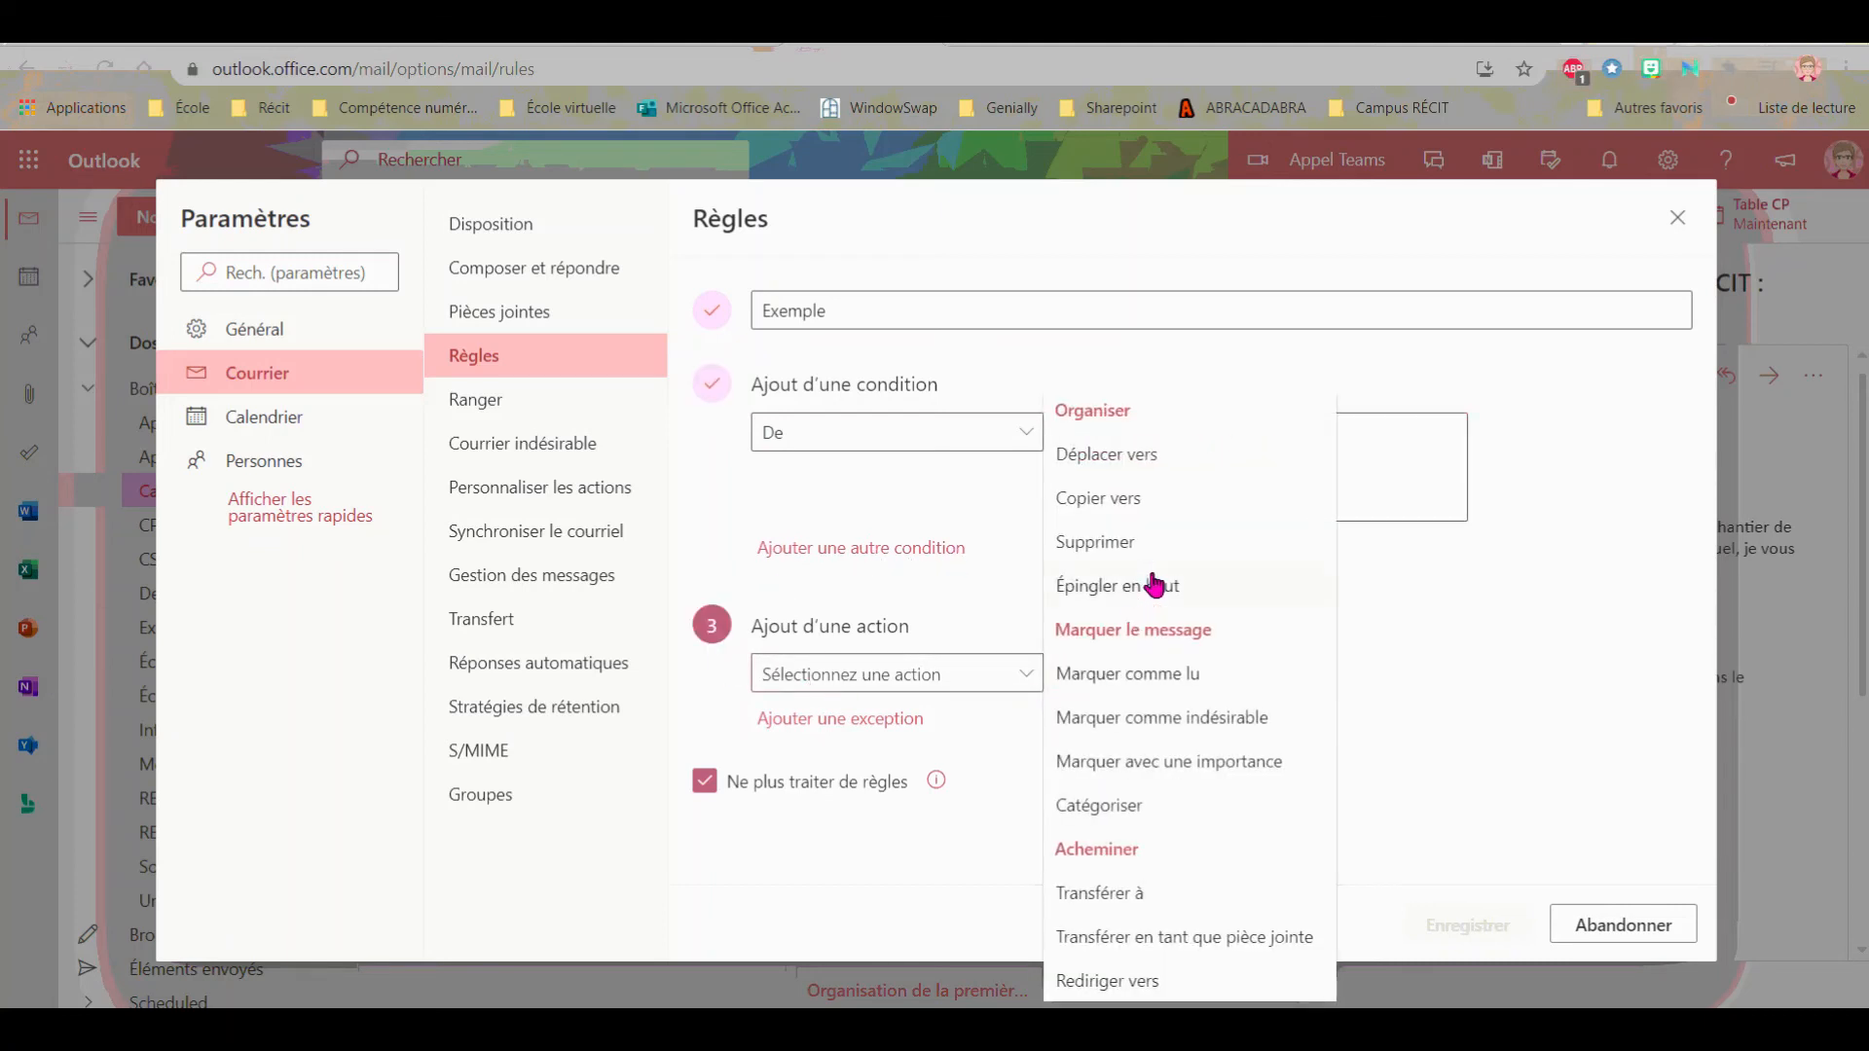
pyautogui.click(1137, 476)
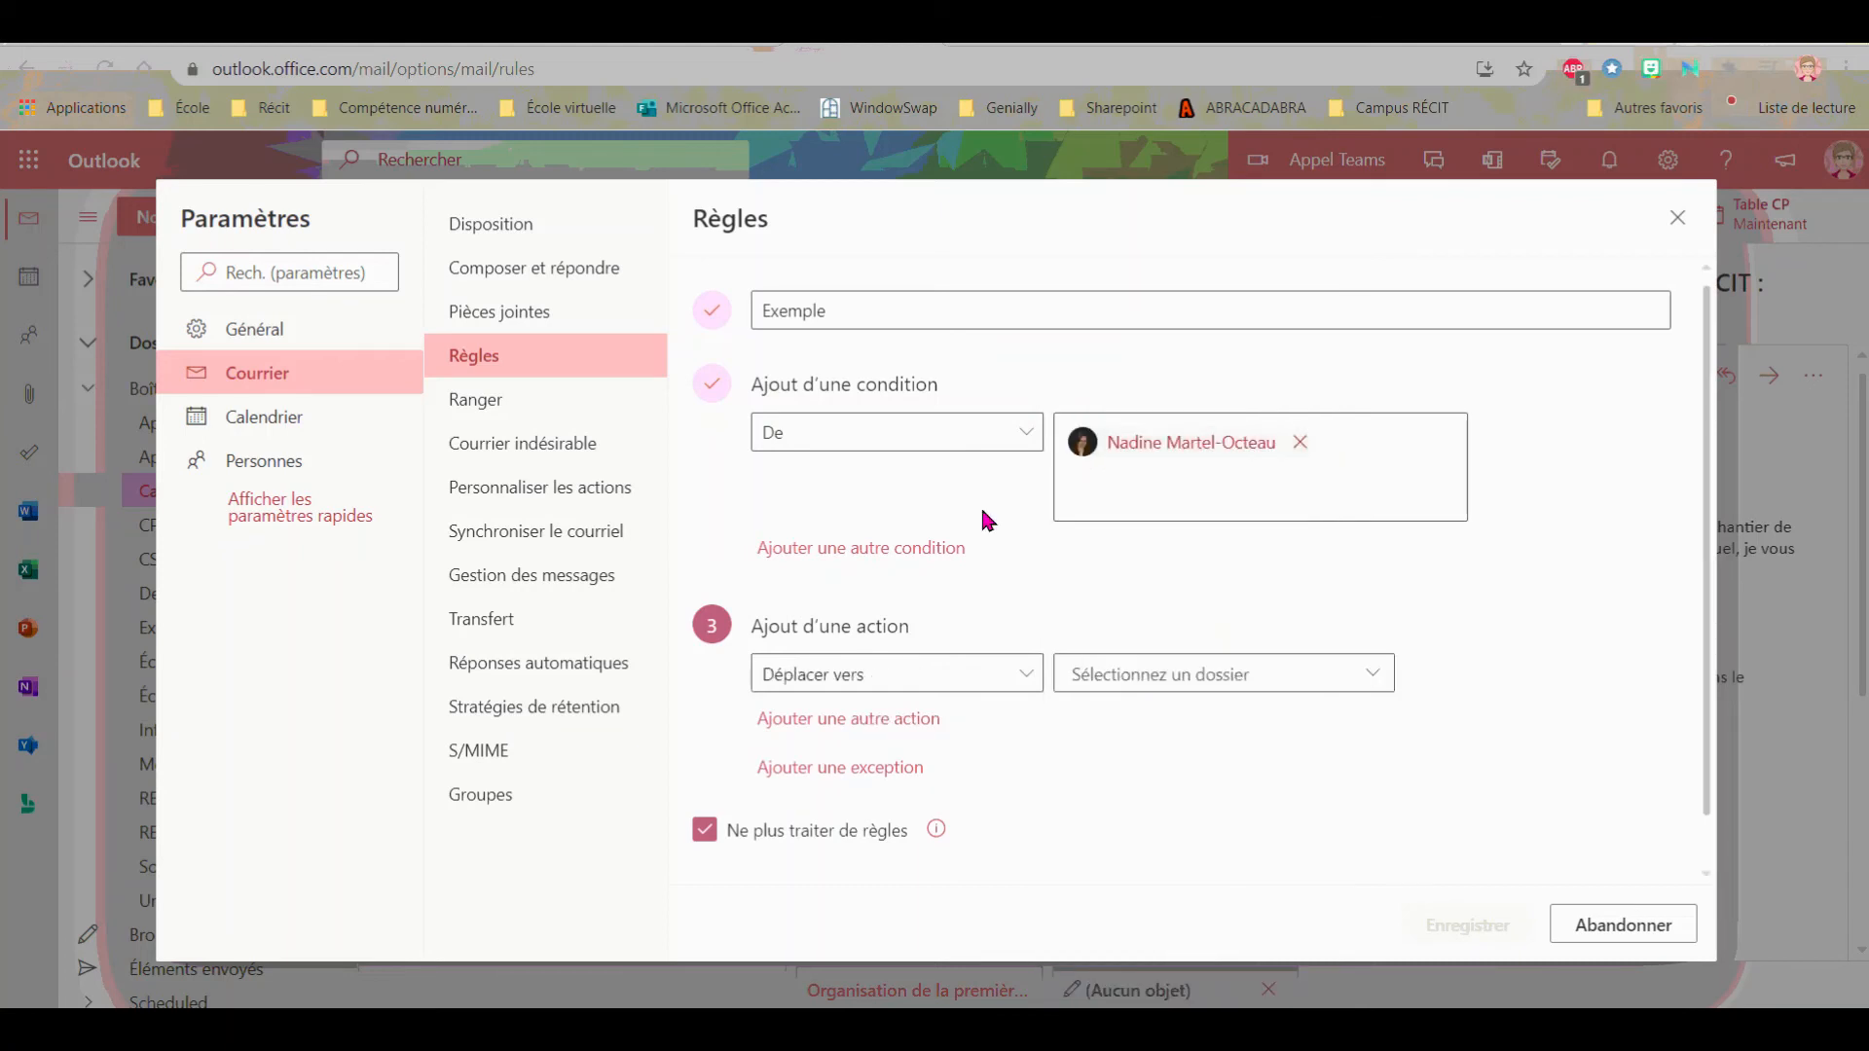
pyautogui.click(1092, 681)
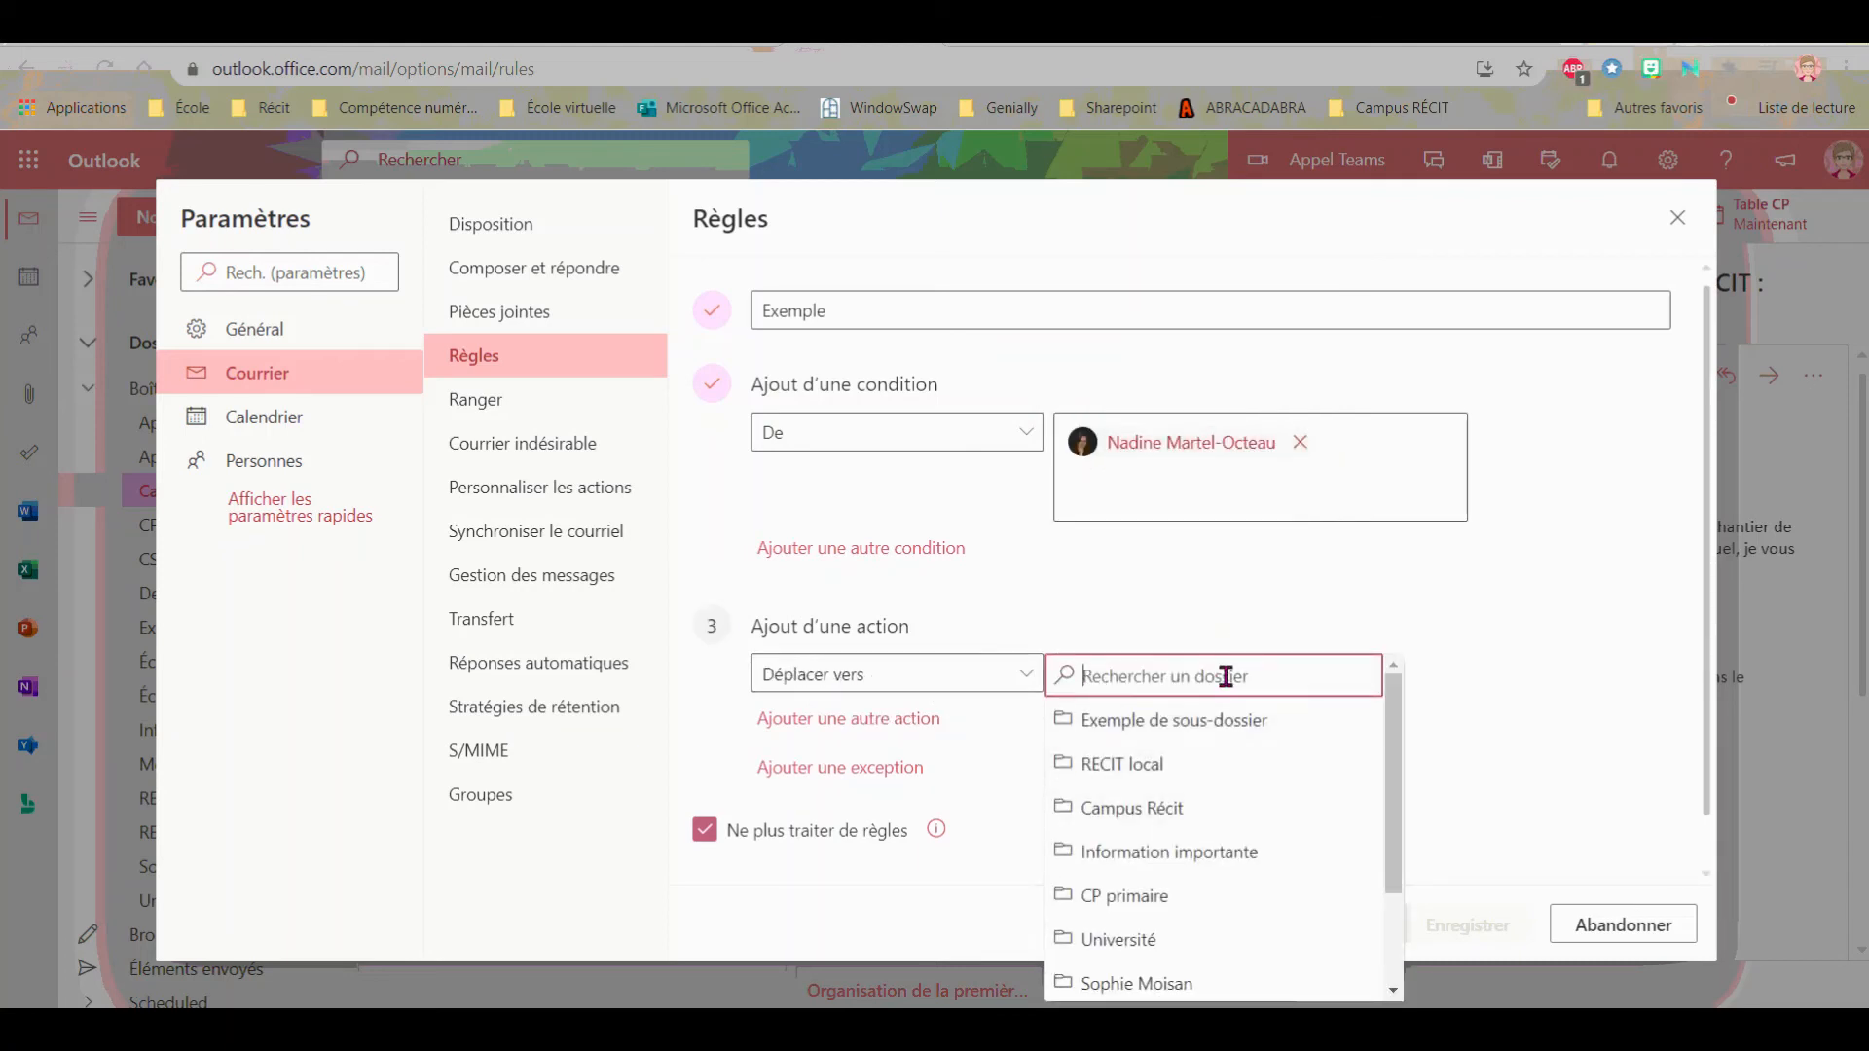
pyautogui.click(1223, 719)
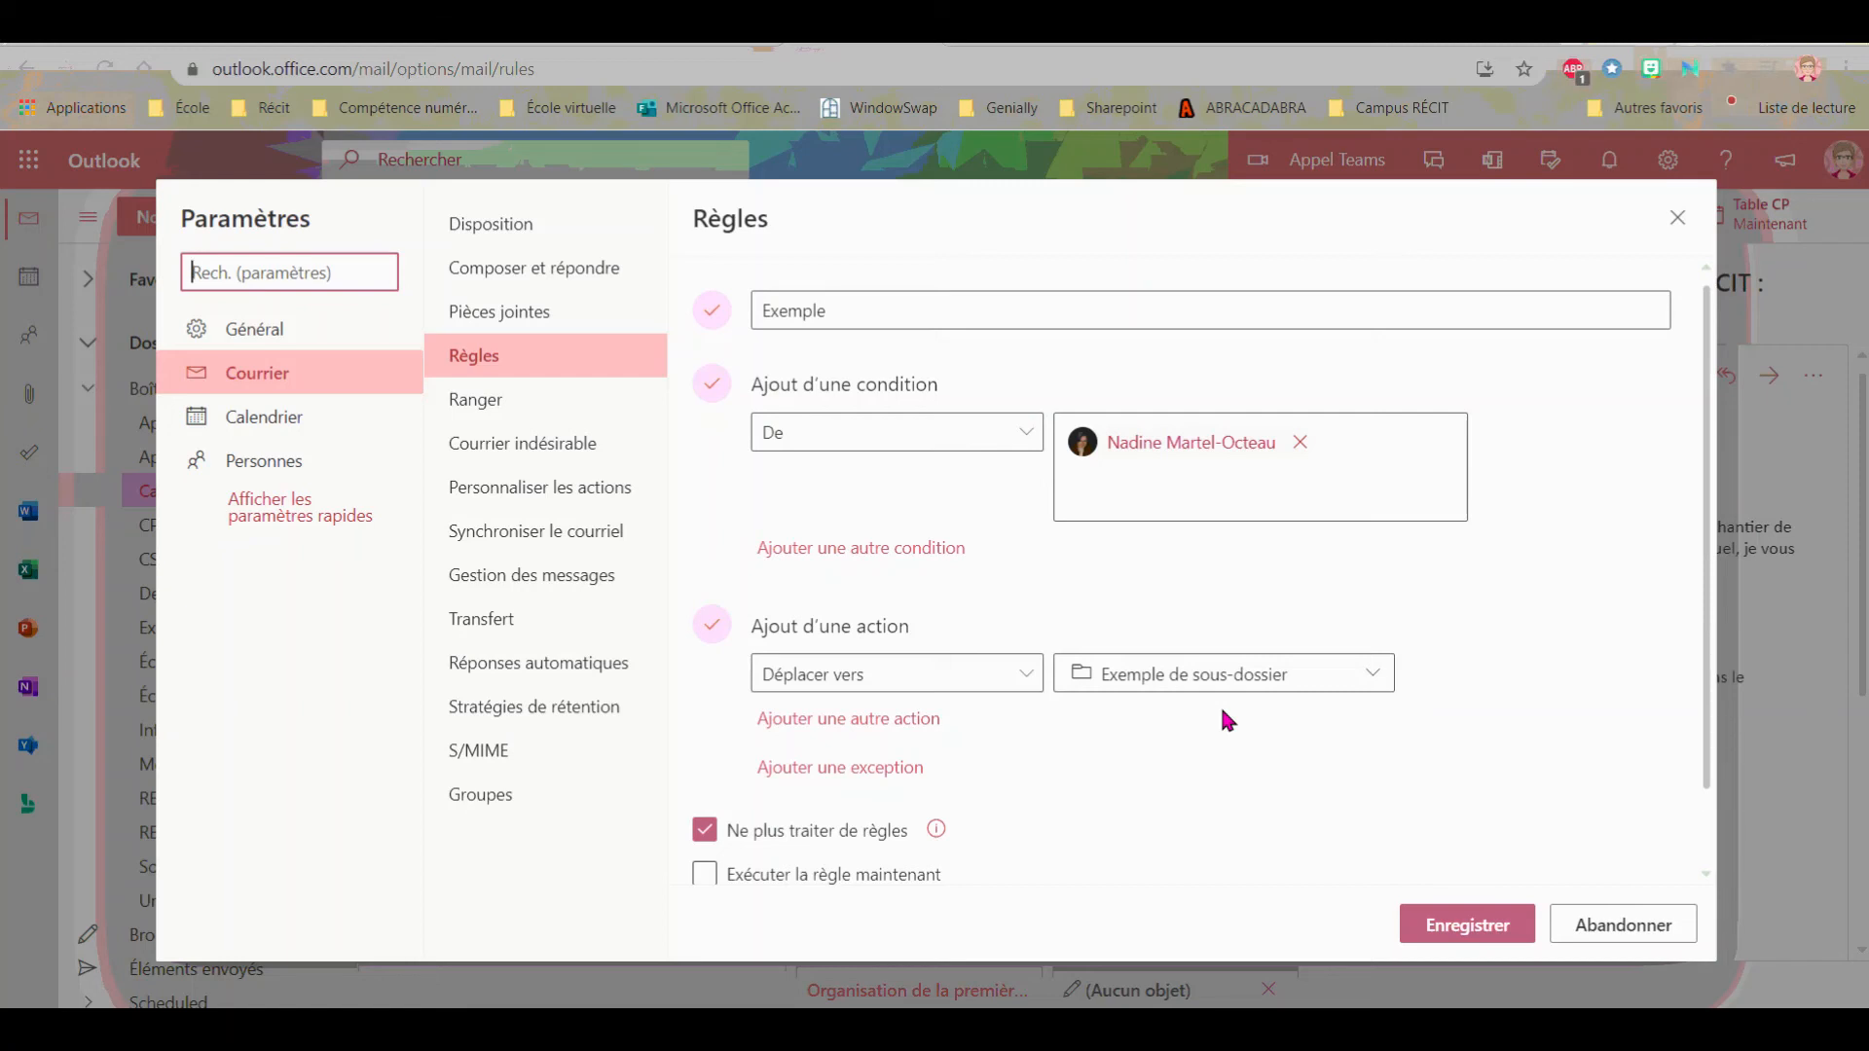
# Remove the contact from the rule's De condition and examine the other available conditions.
pyautogui.scroll(-1, 1222, 710)
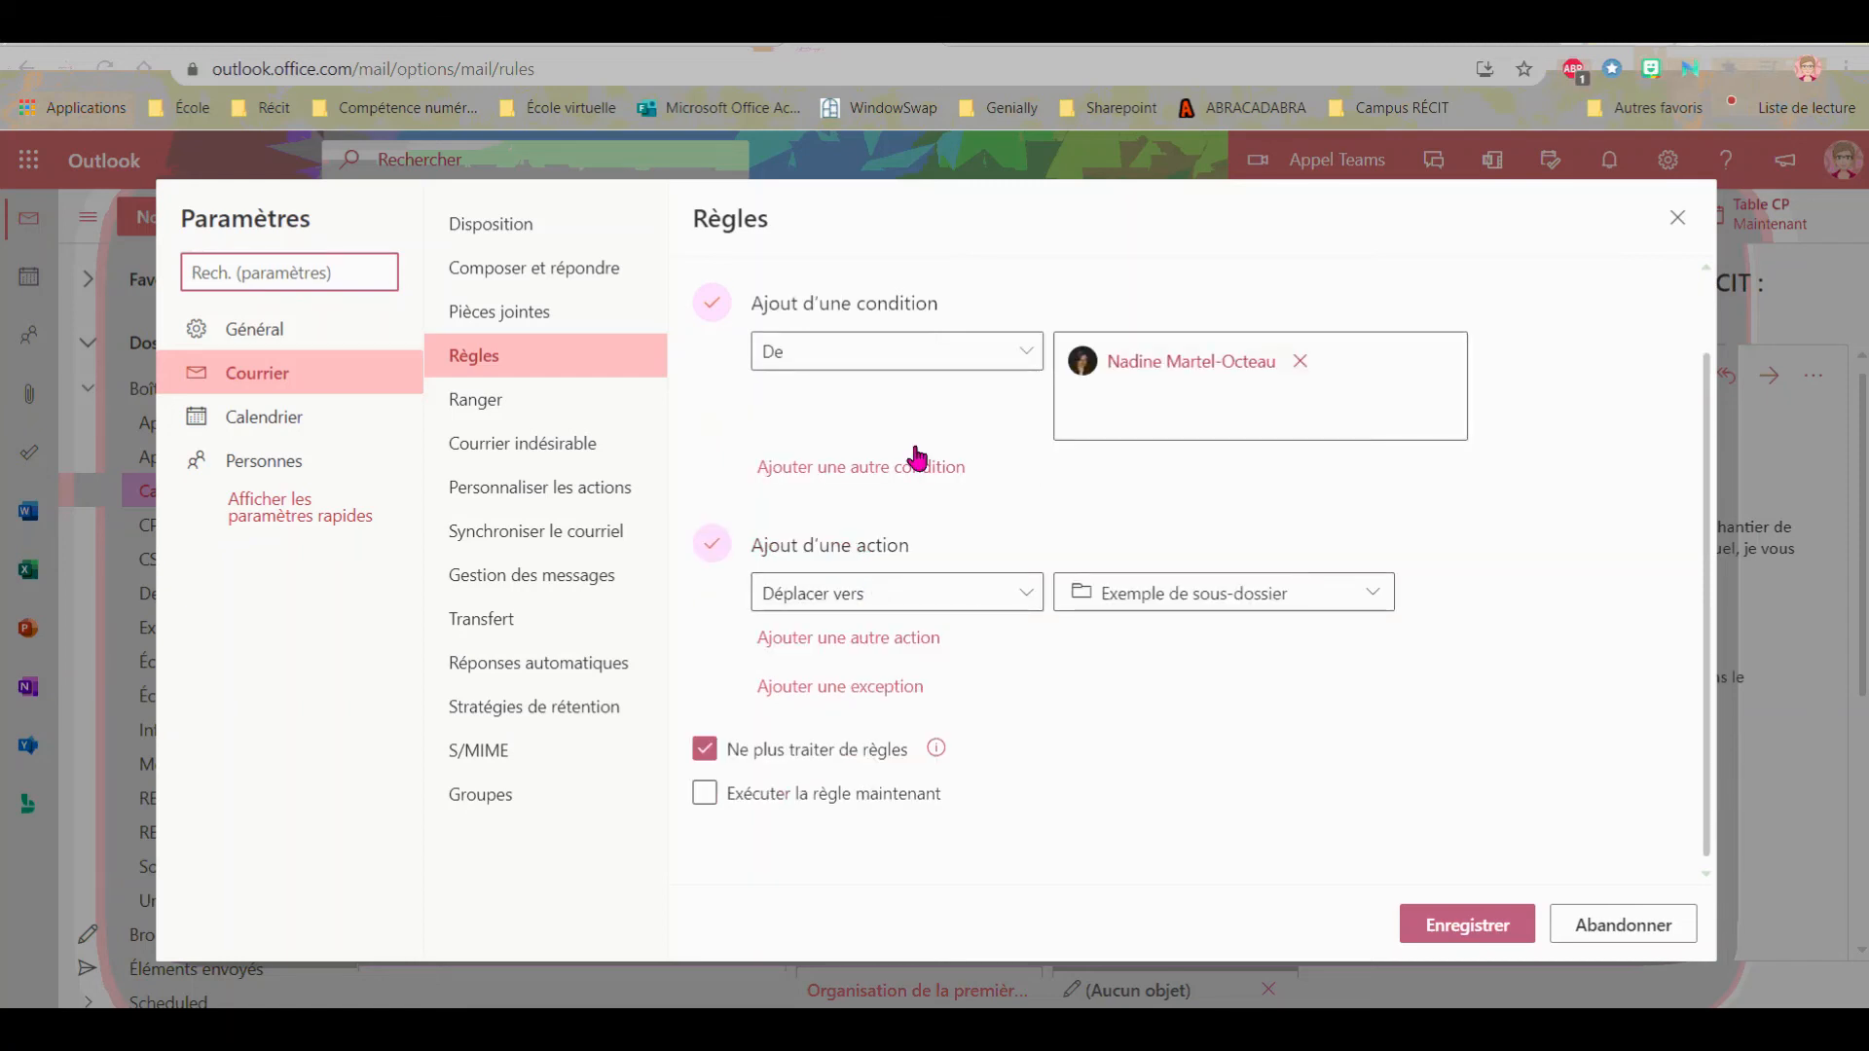
pyautogui.click(1299, 361)
pyautogui.click(1022, 392)
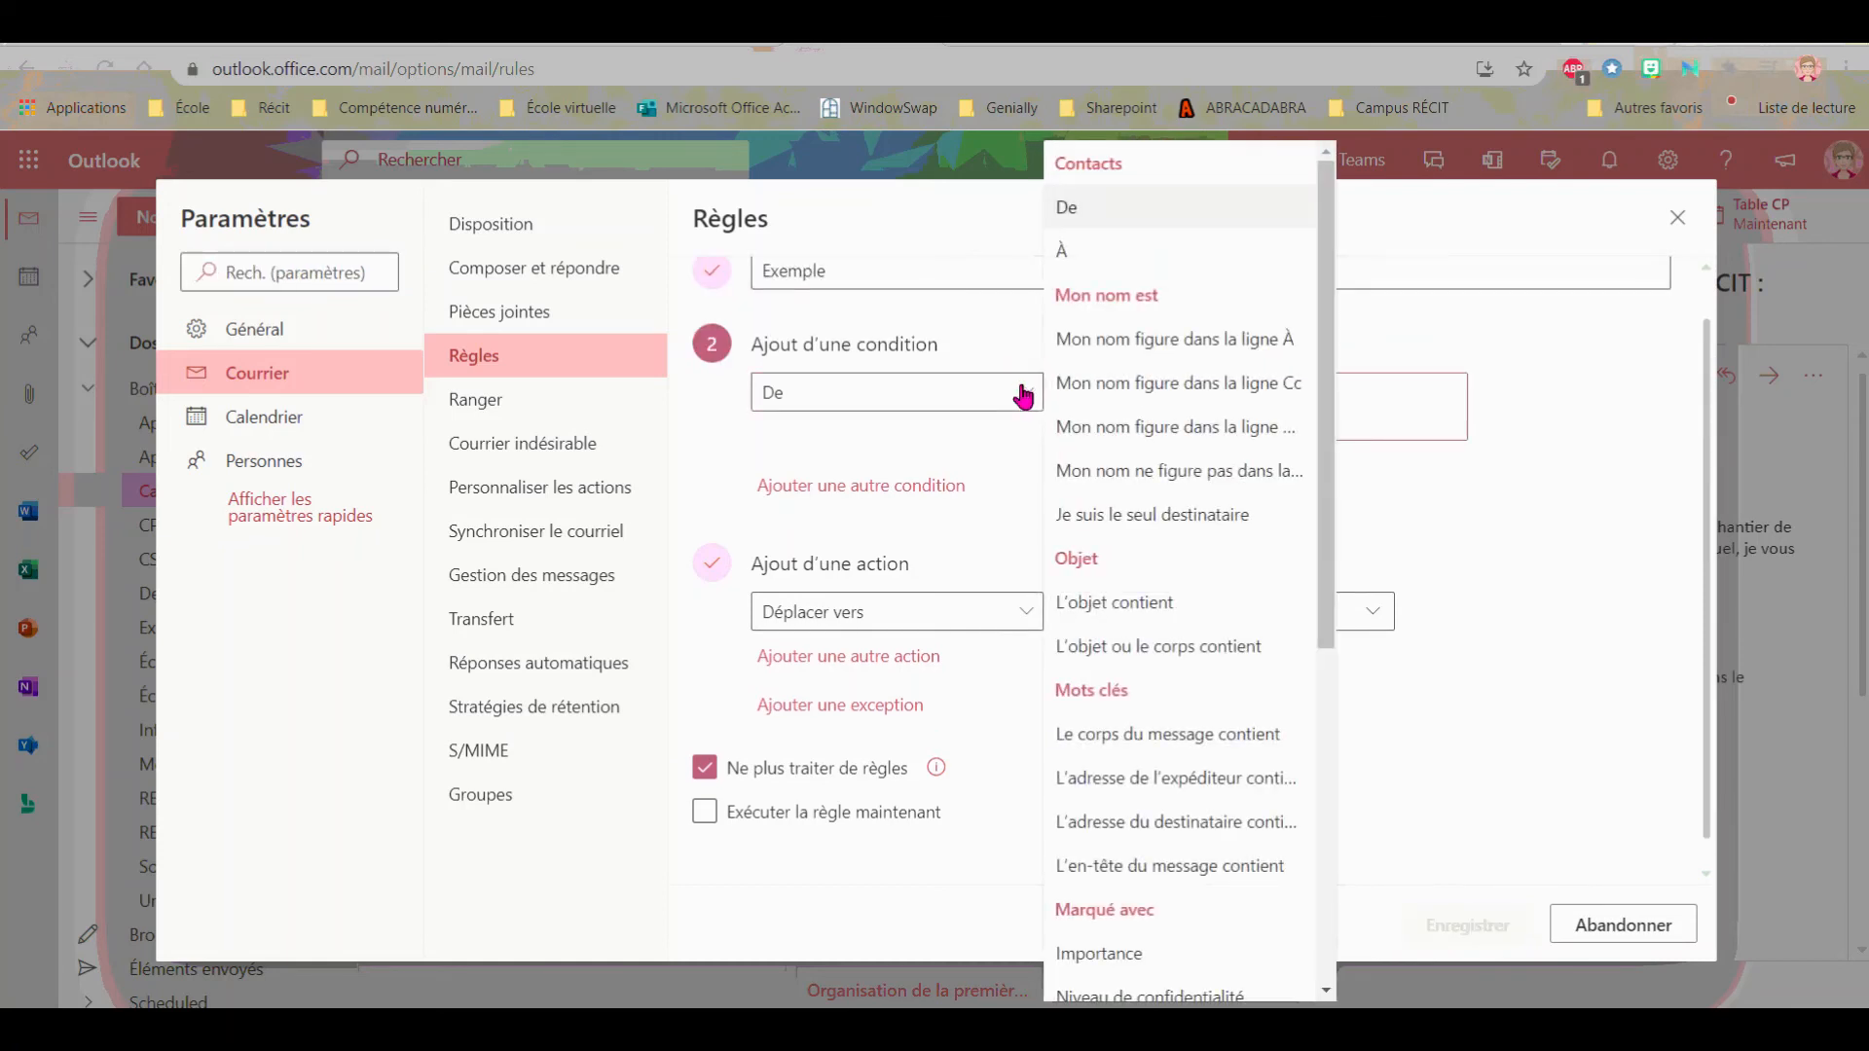
# Examine the Personnaliser les actions settings for quick actions, the message surface and the compose toolbar.
pyautogui.click(542, 487)
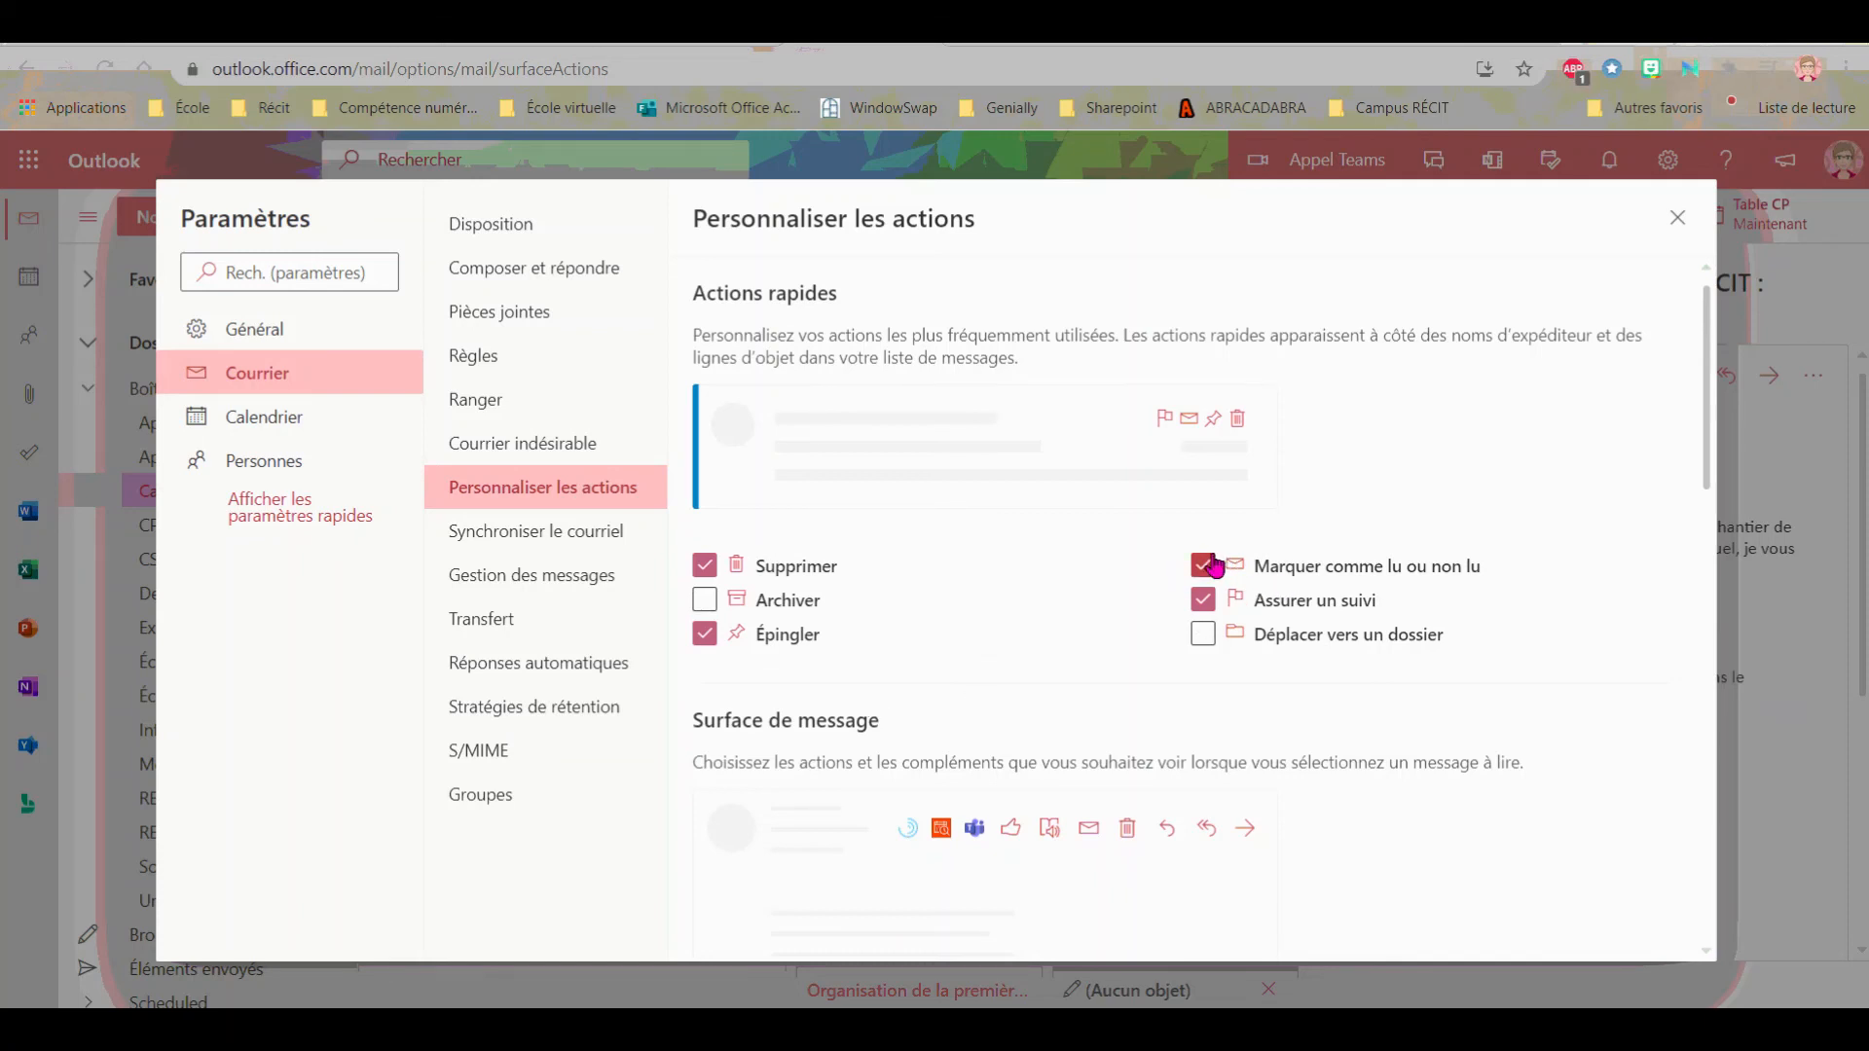
pyautogui.scroll(-3, 1155, 551)
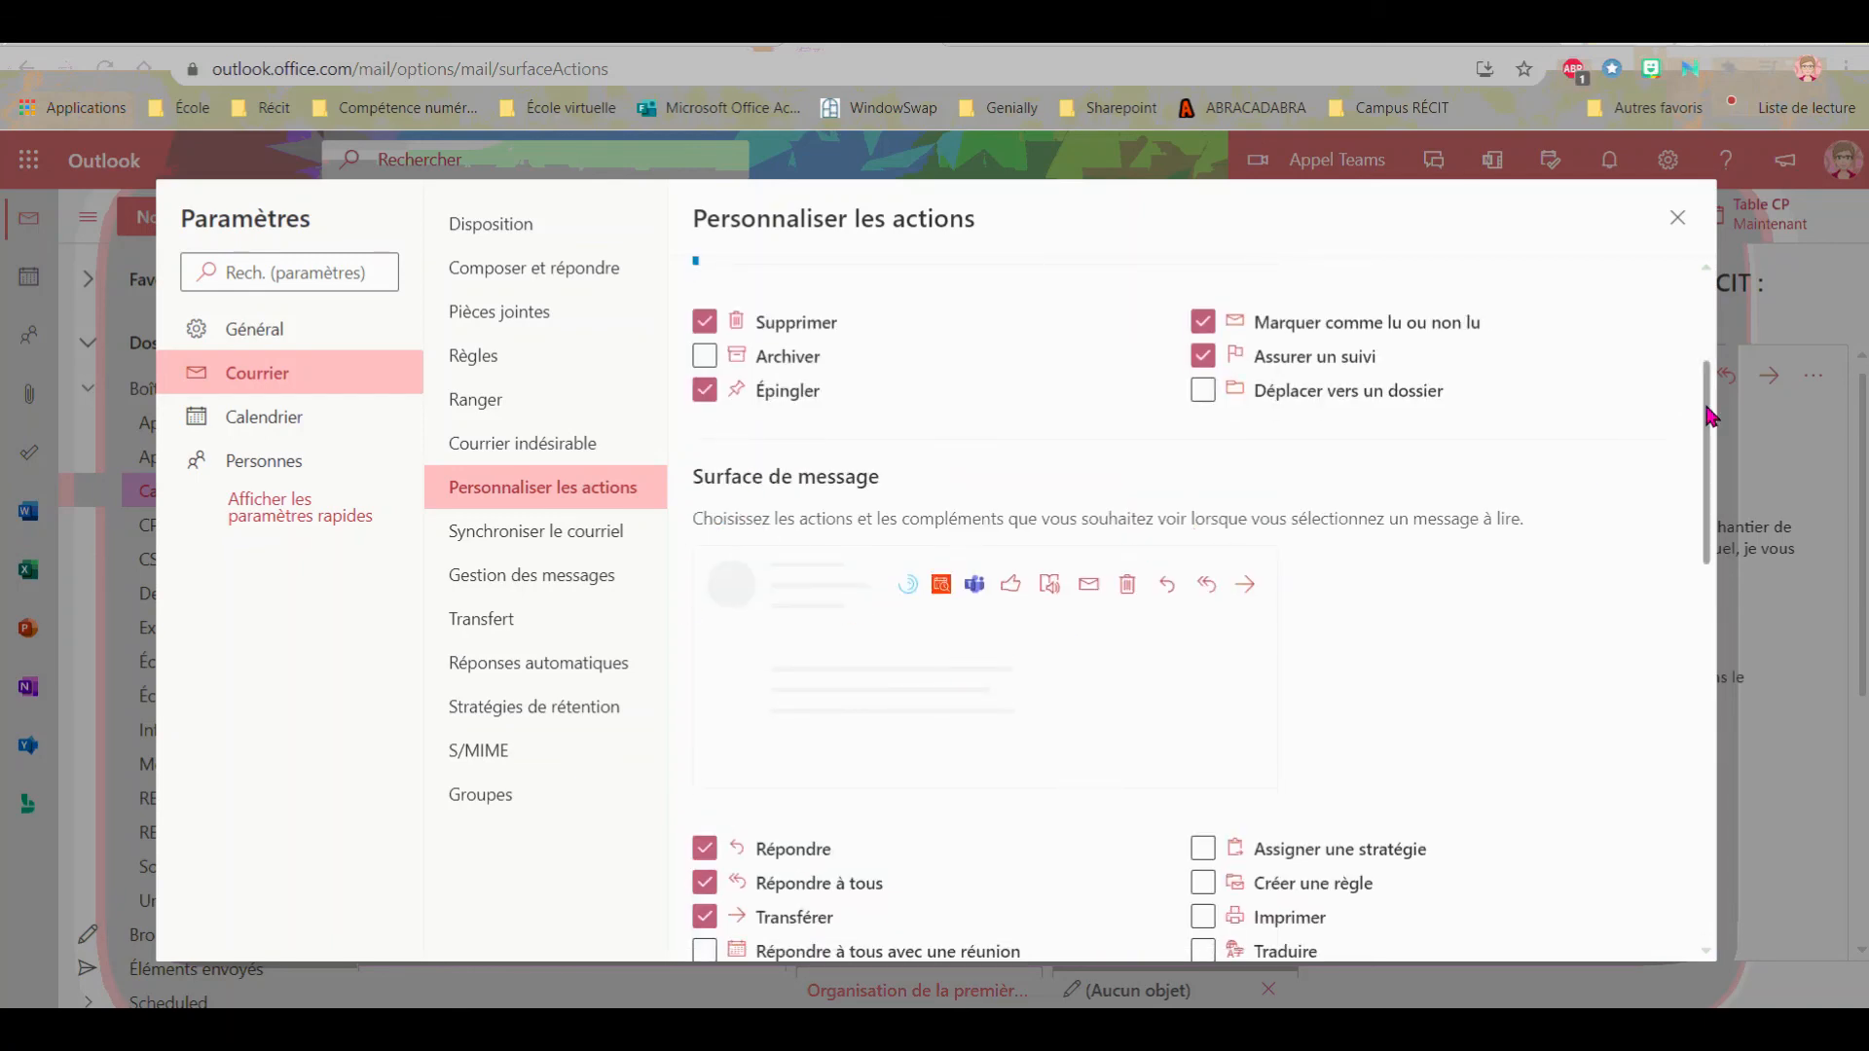
pyautogui.moveTo(1708, 408); pyautogui.dragTo(1707, 557)
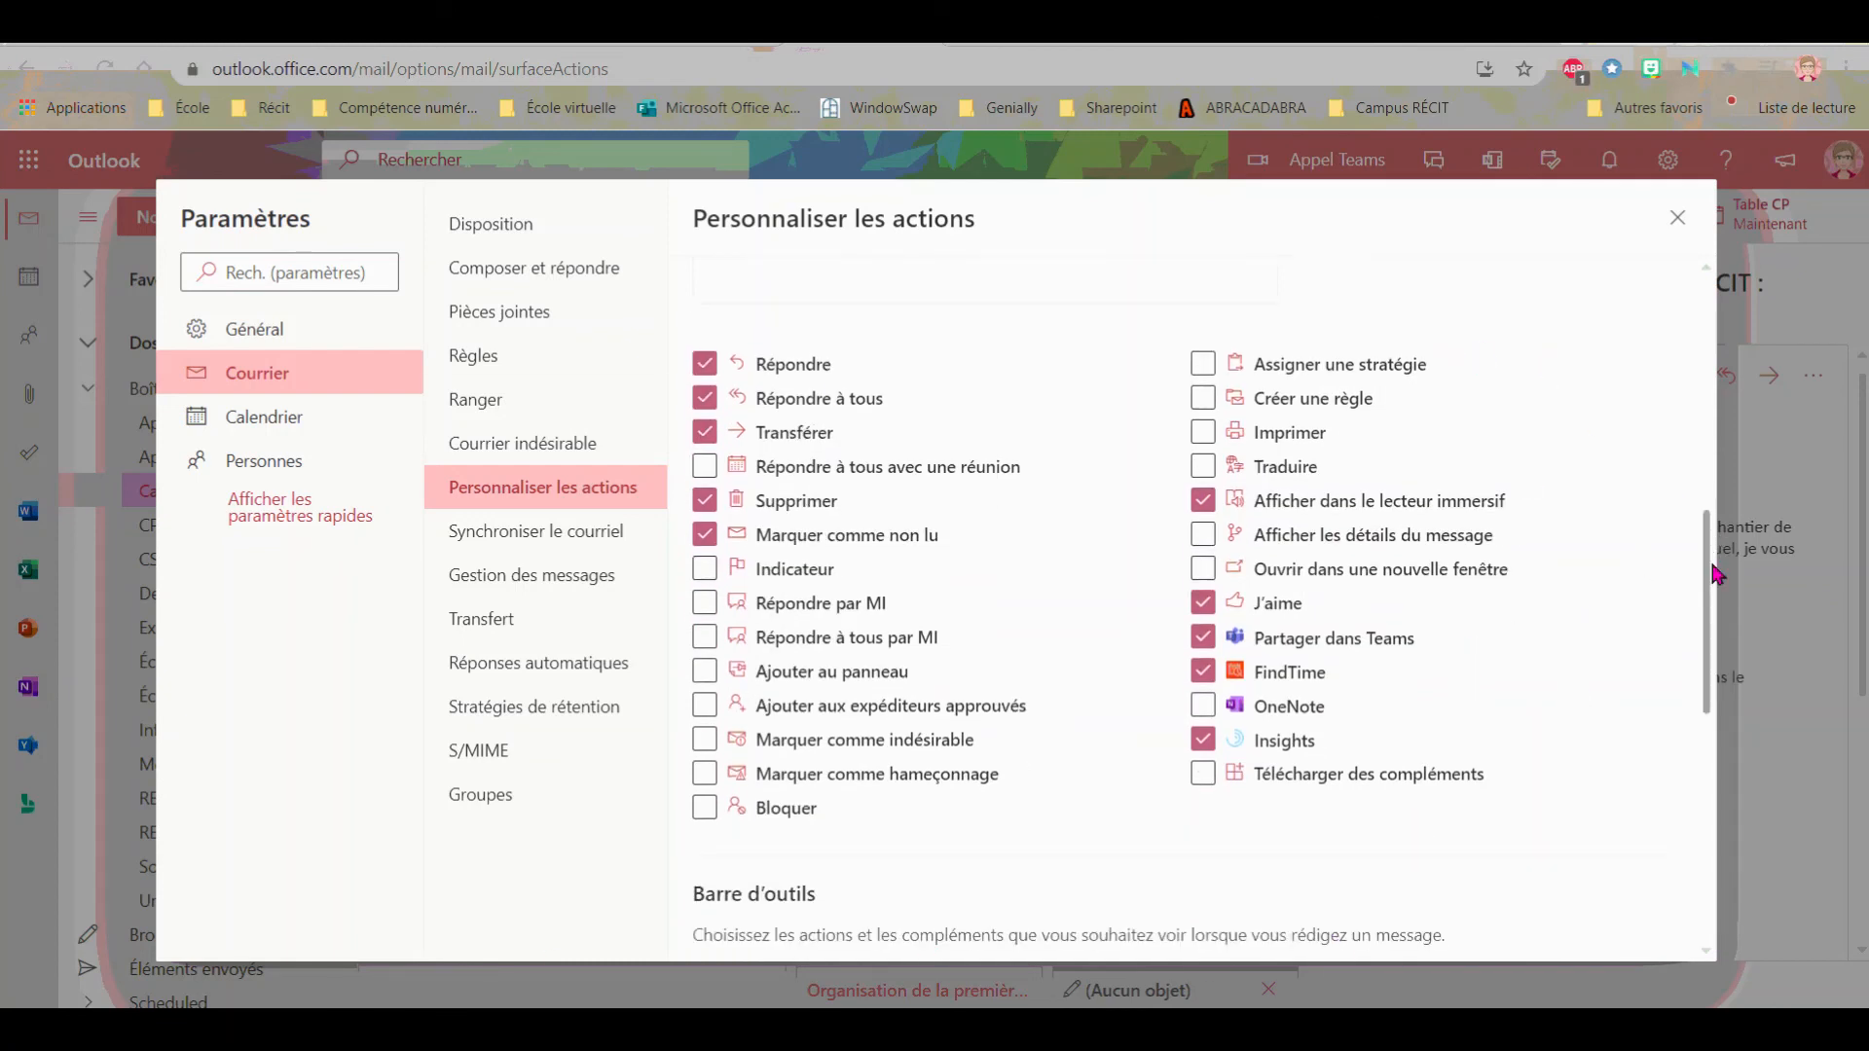
pyautogui.scroll(-7, 1717, 574)
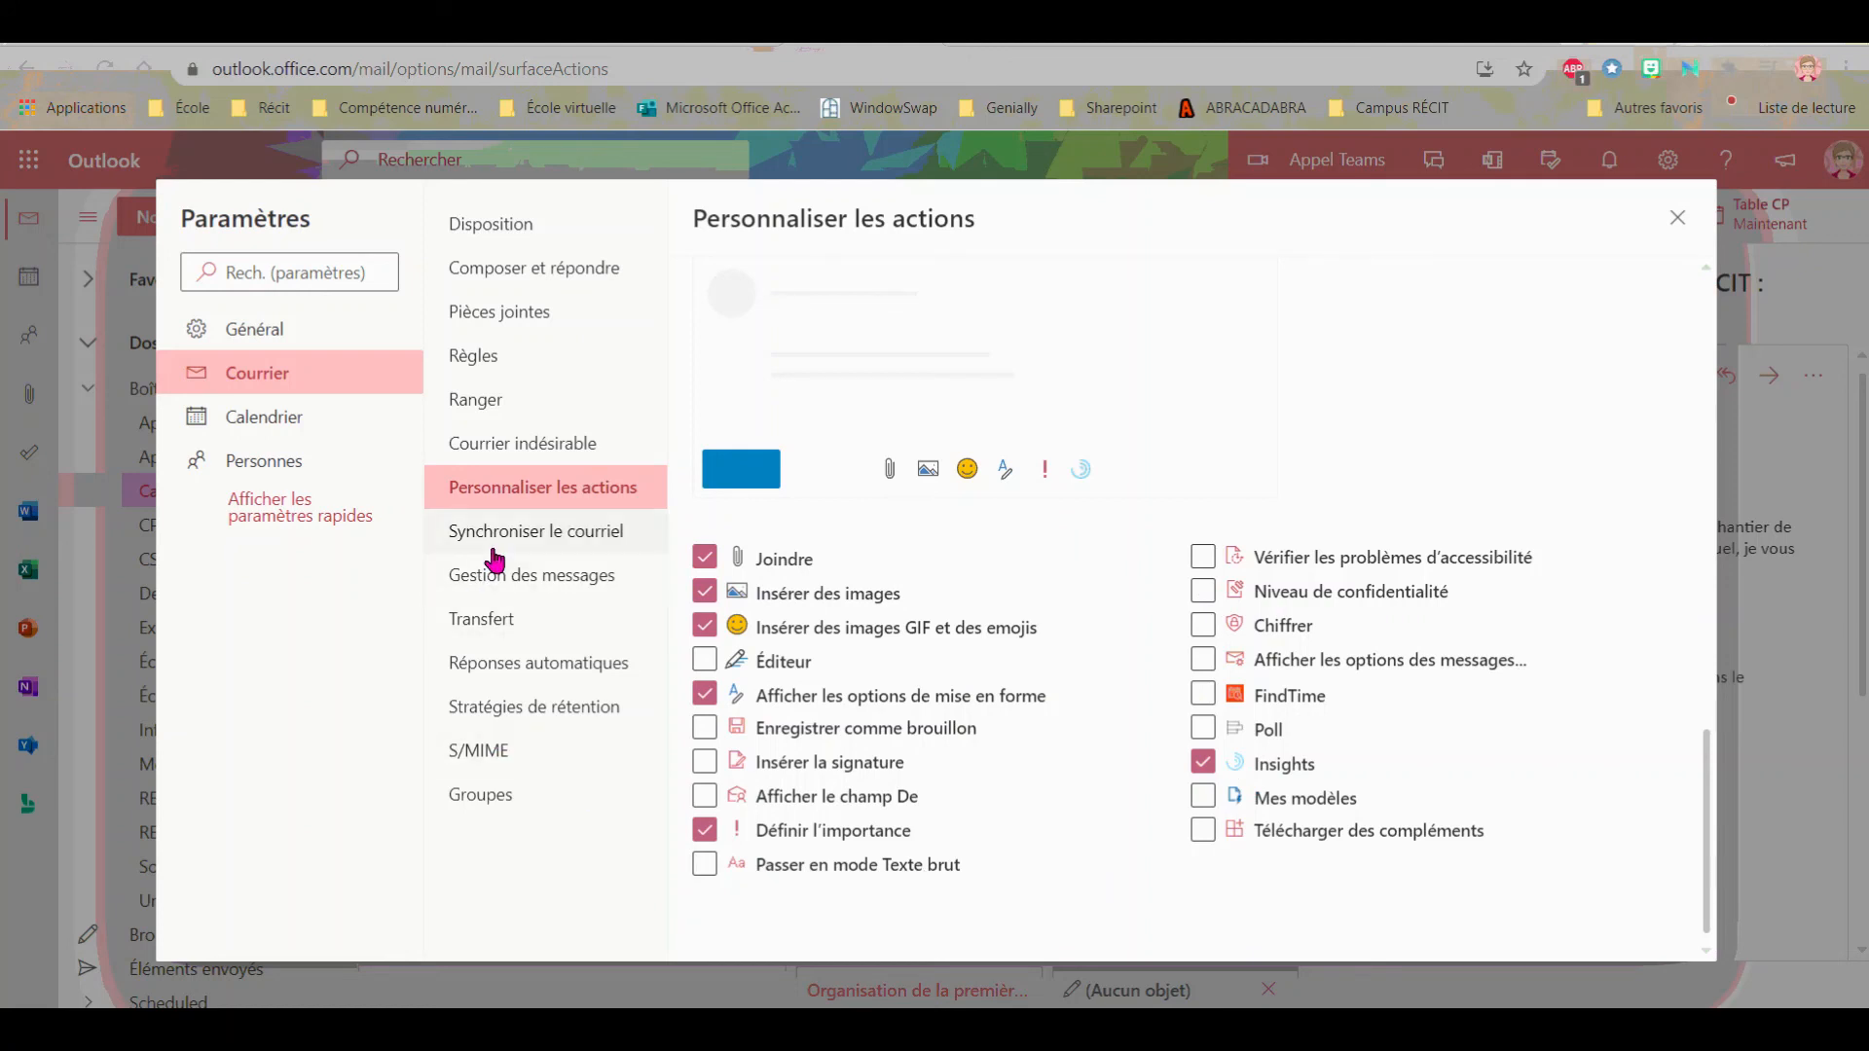
# Examine the general settings for Langue et heure and the themes under Apparence.
pyautogui.click(253, 376)
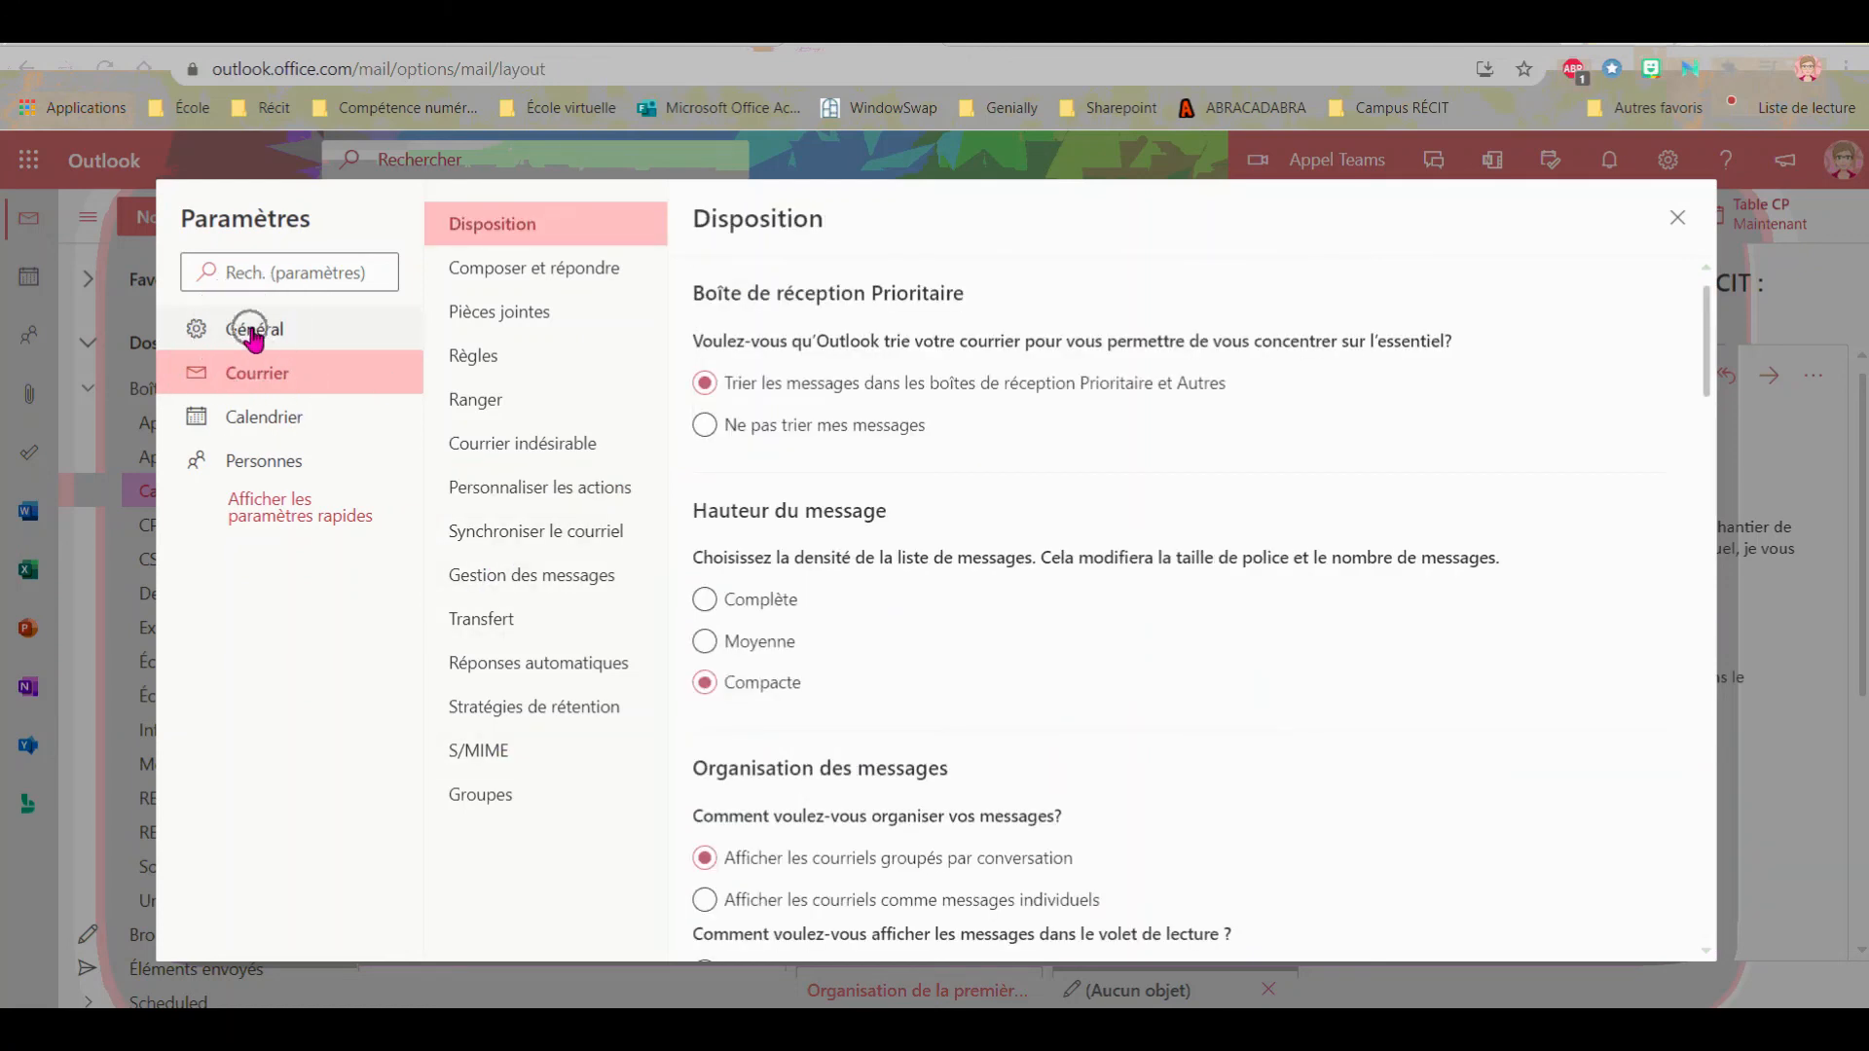
pyautogui.click(253, 331)
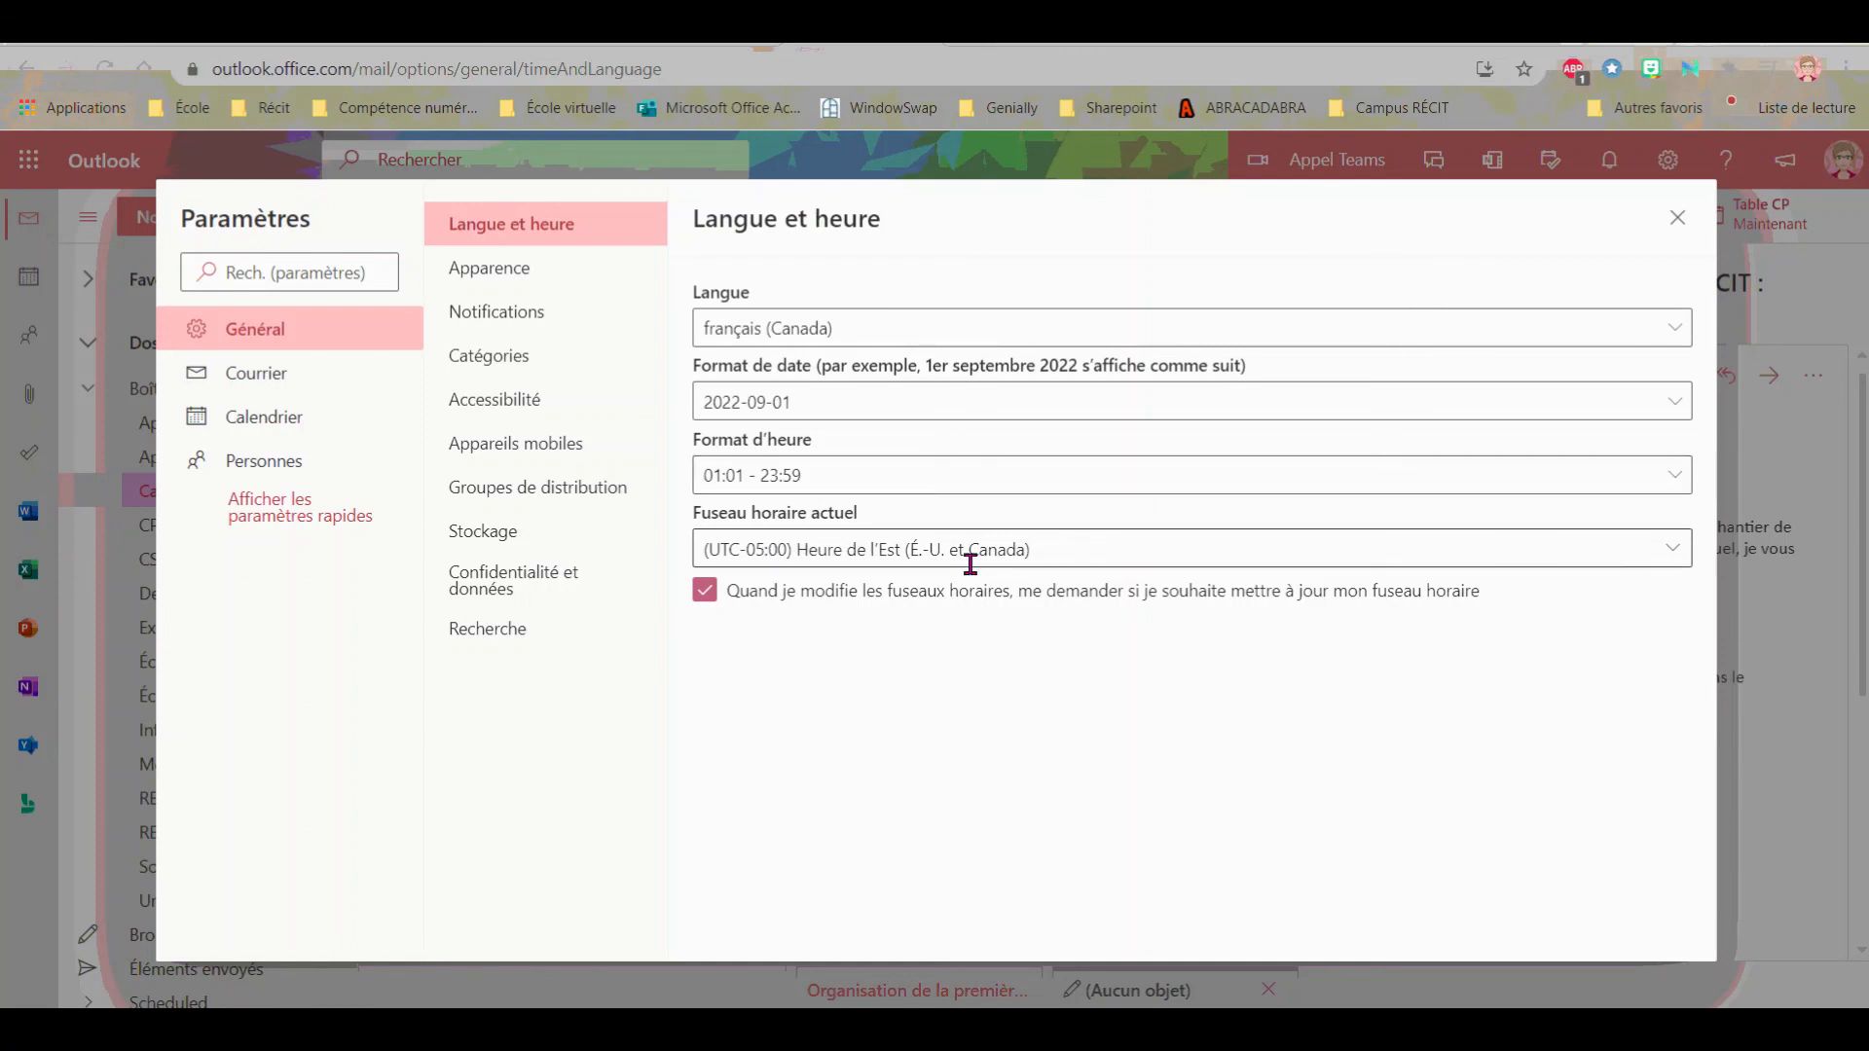
pyautogui.click(497, 276)
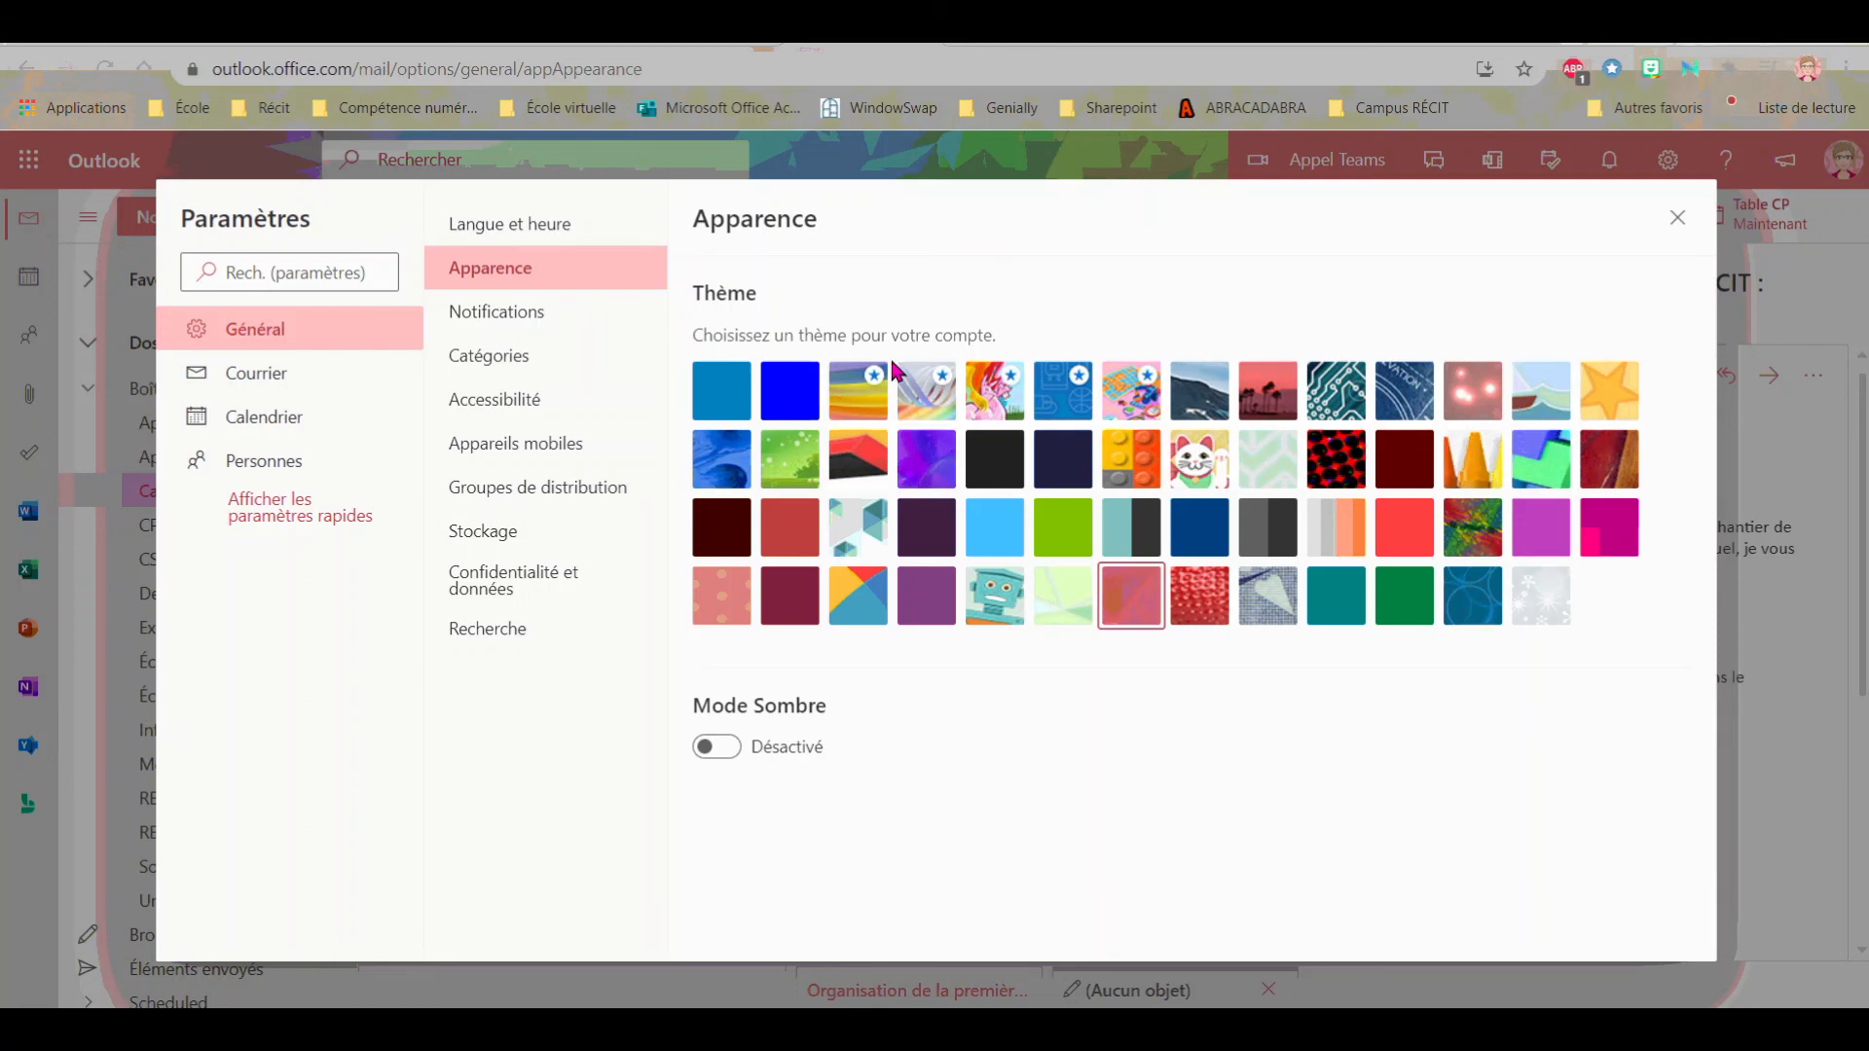
# Examine the general settings for Notifications and Catégories, and open Accessibilité.
pyautogui.click(503, 320)
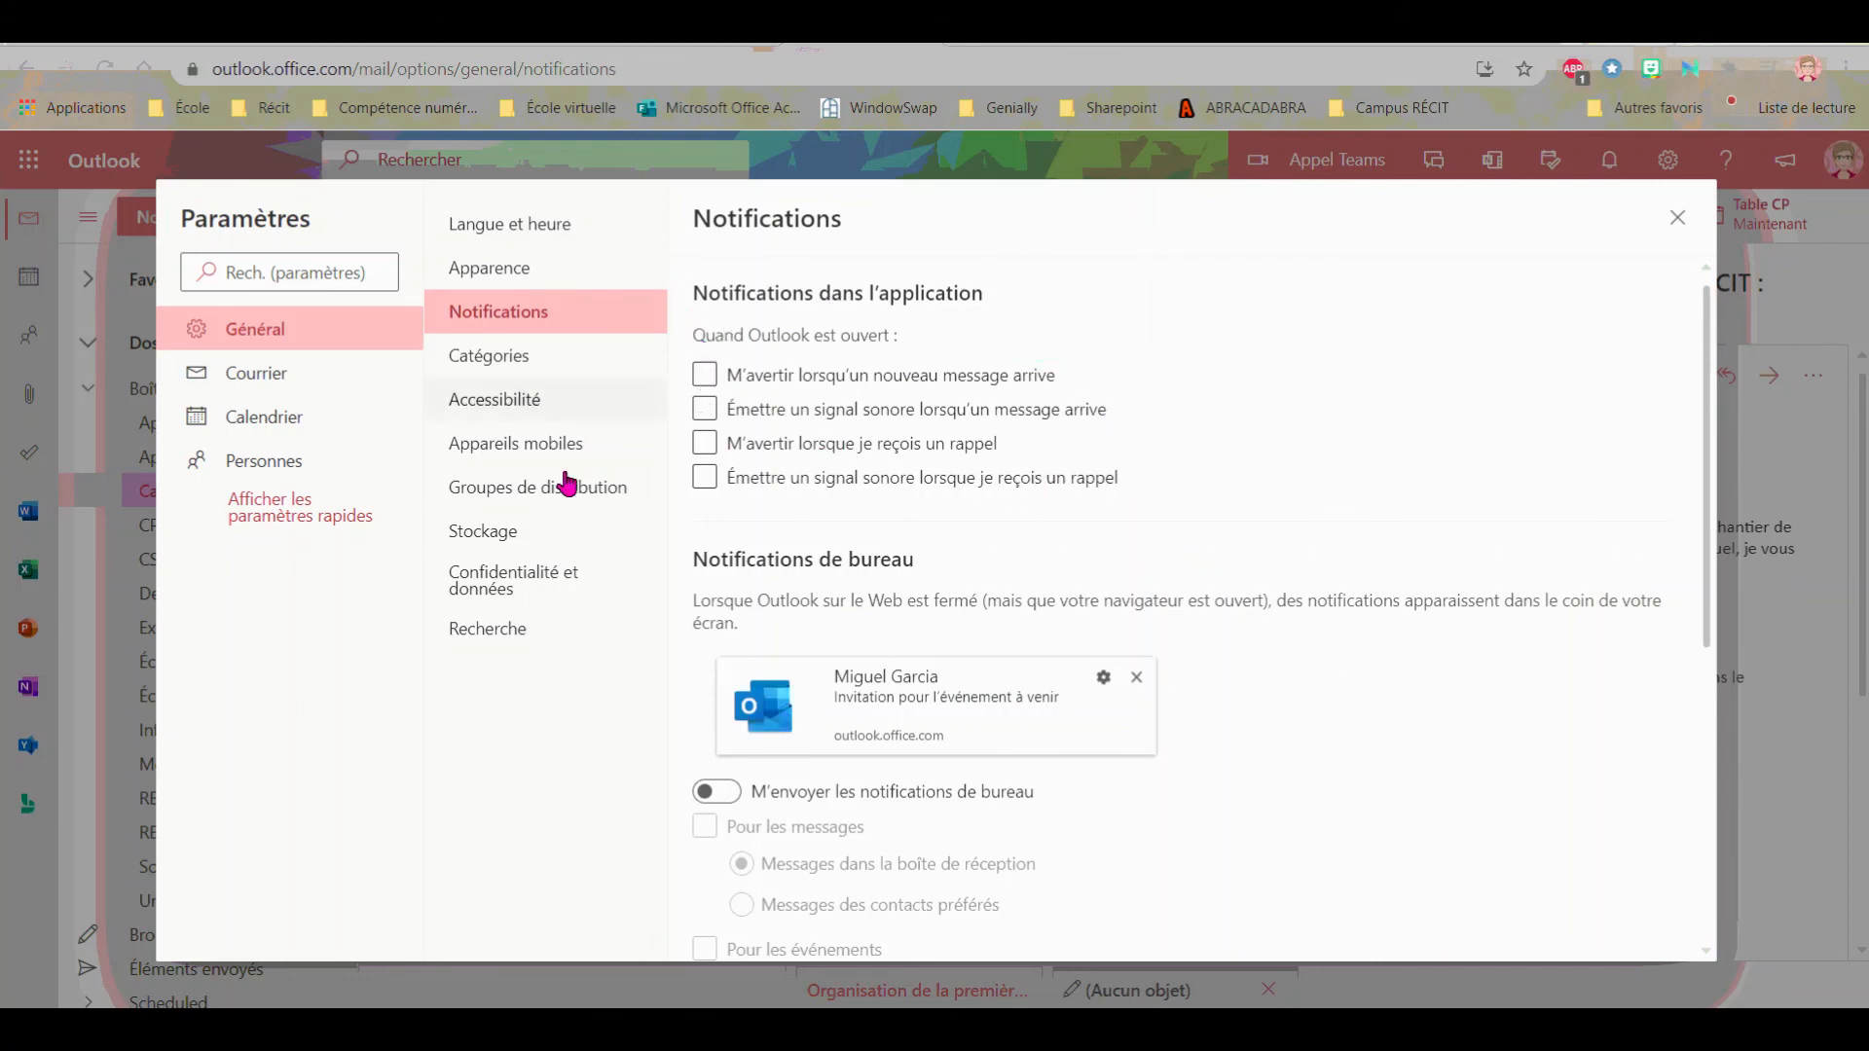
pyautogui.scroll(-4, 1427, 494)
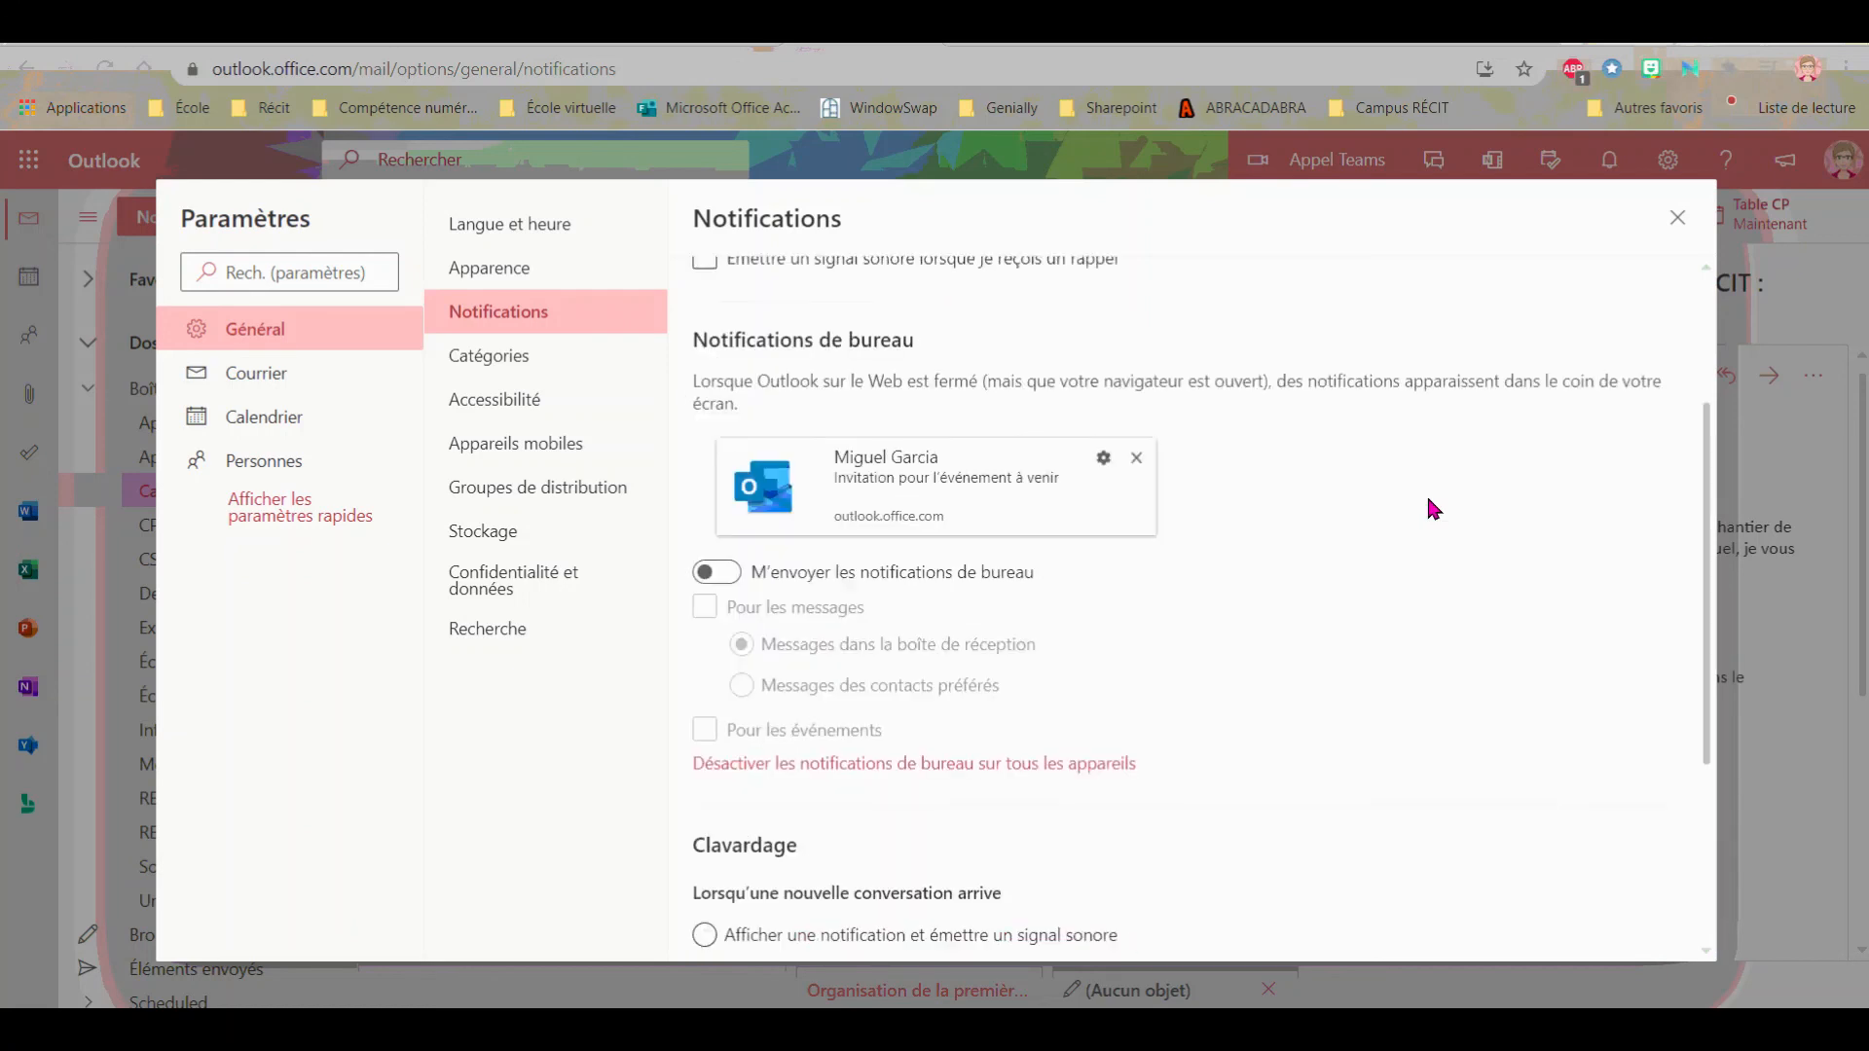
pyautogui.scroll(-2, 1015, 635)
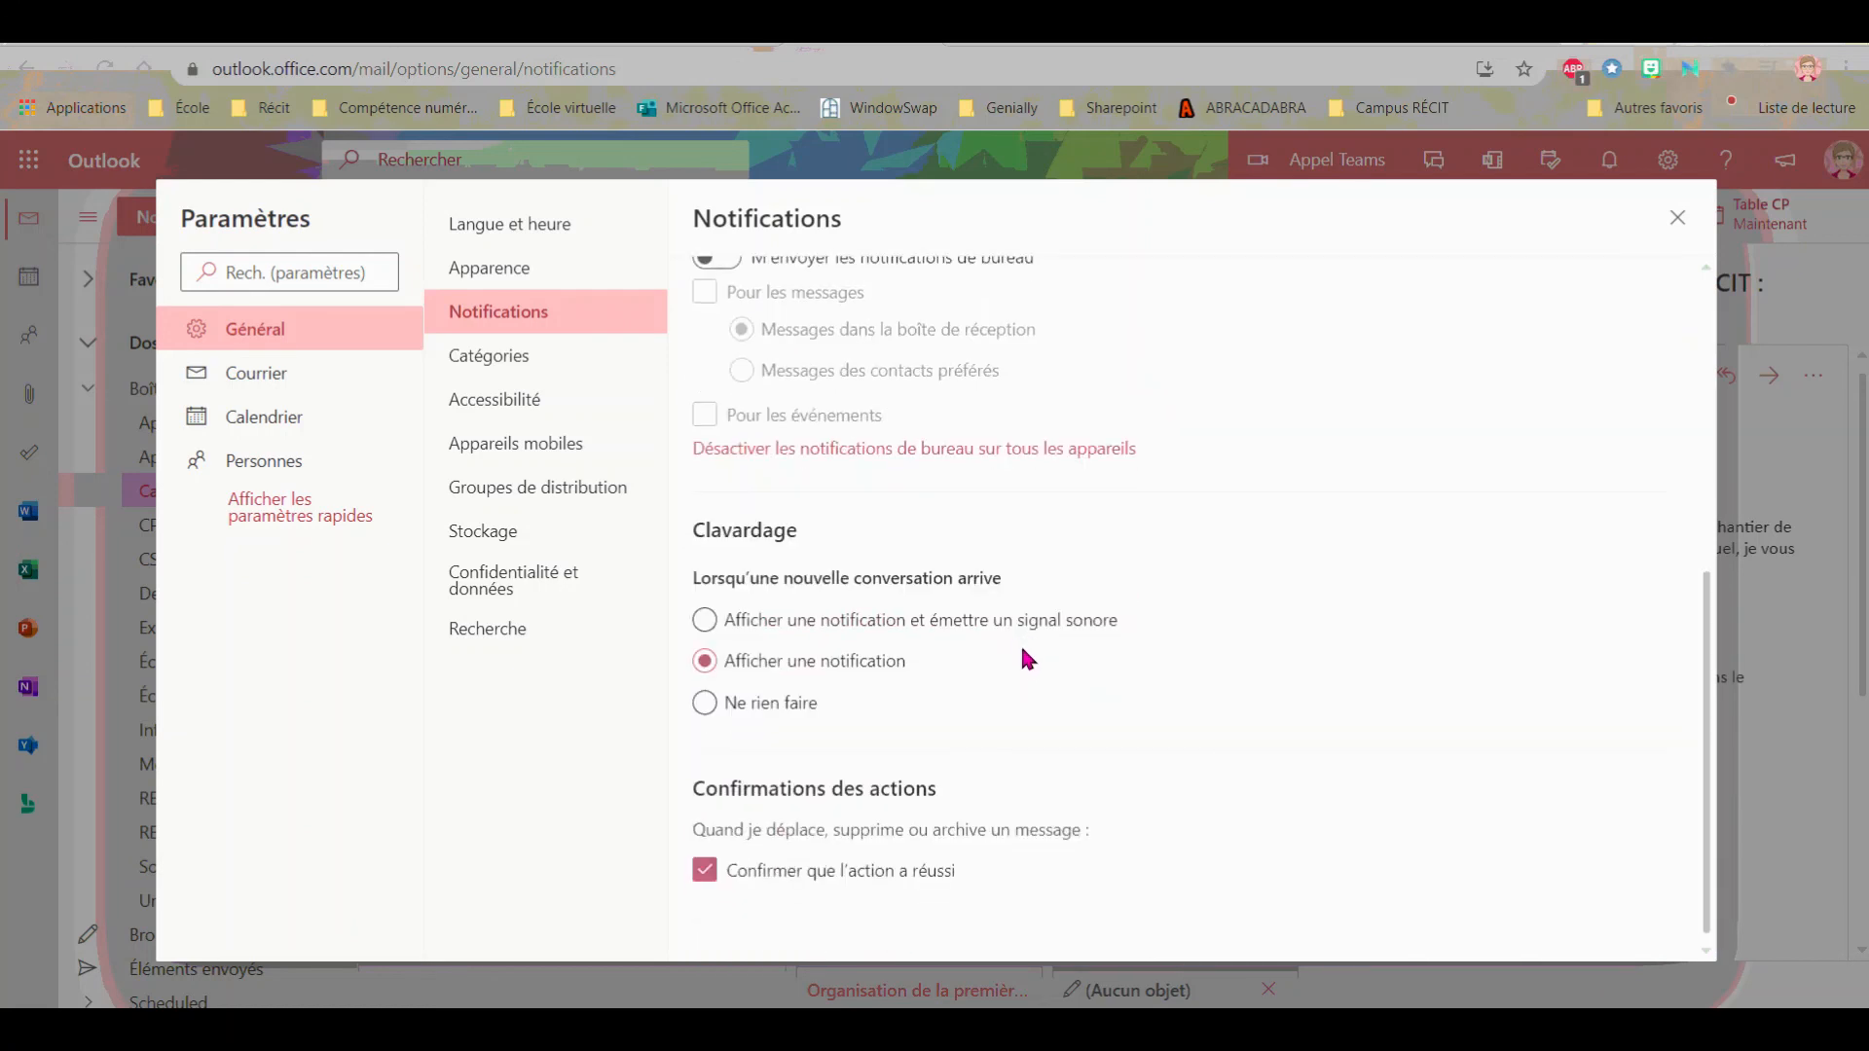
pyautogui.click(563, 379)
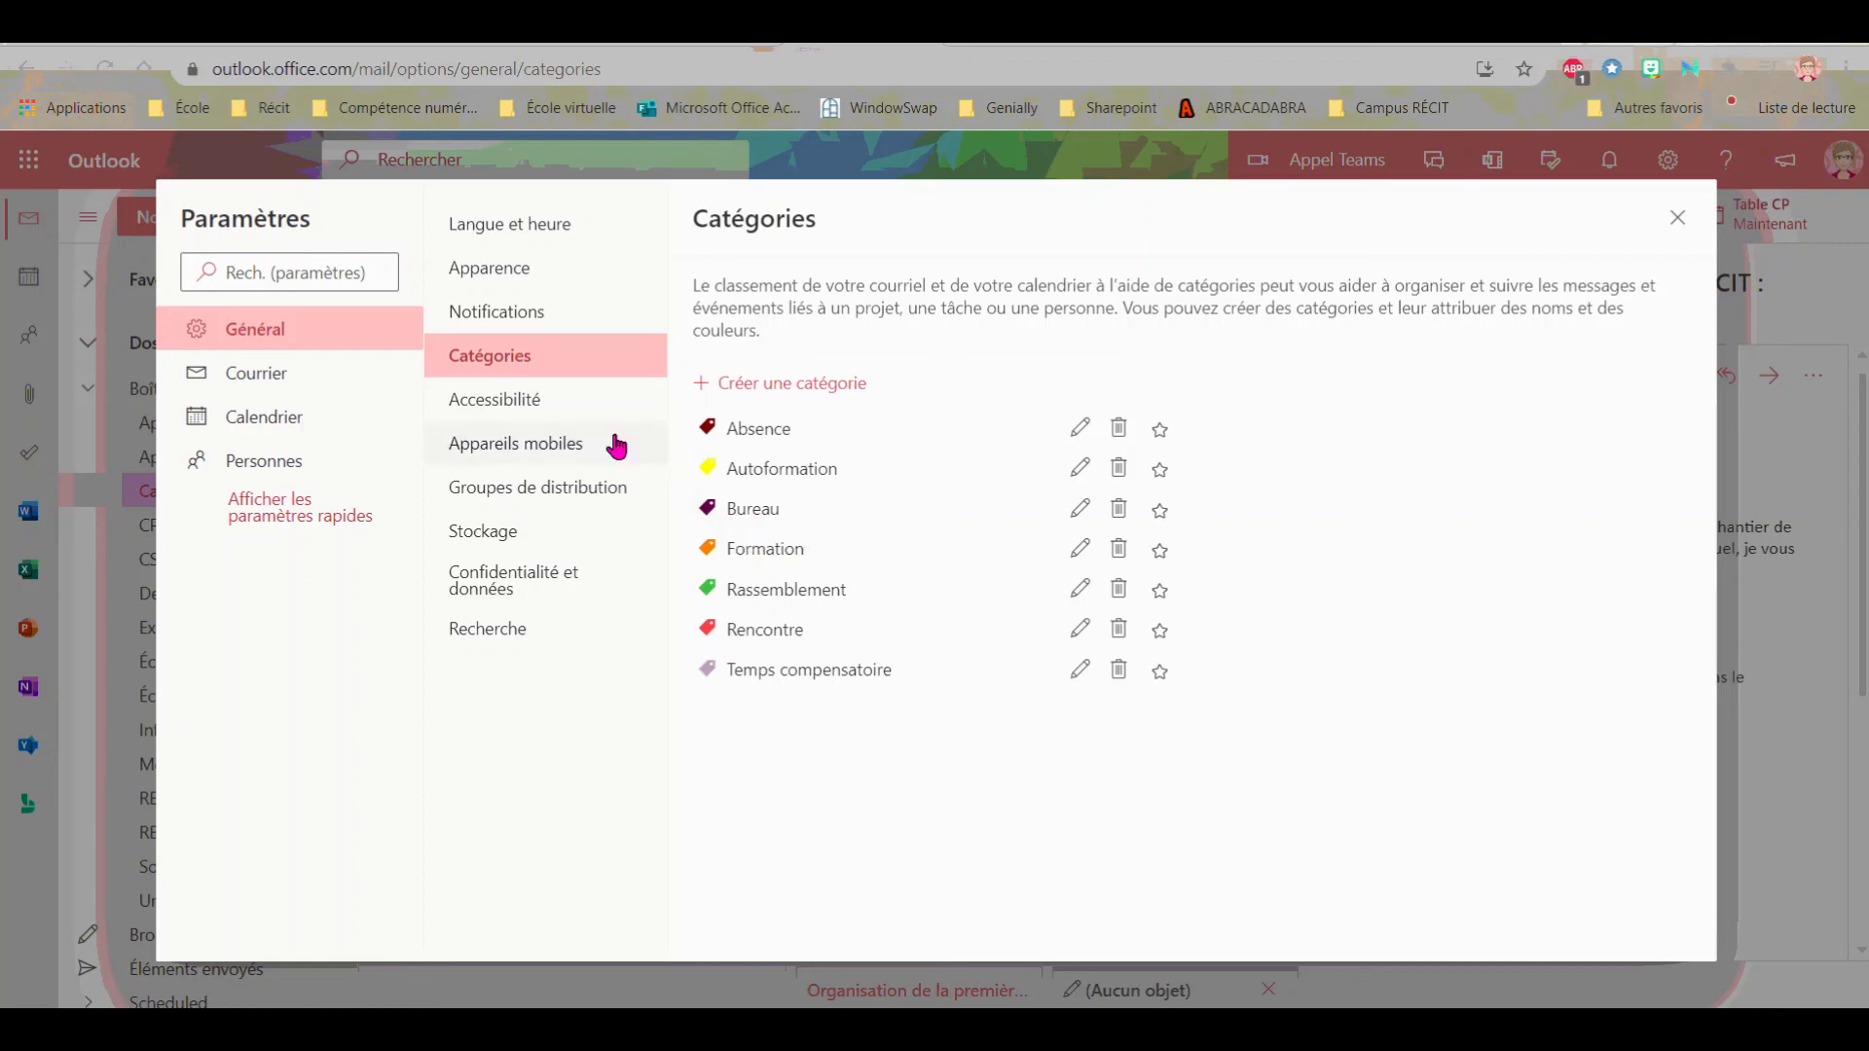
pyautogui.click(508, 401)
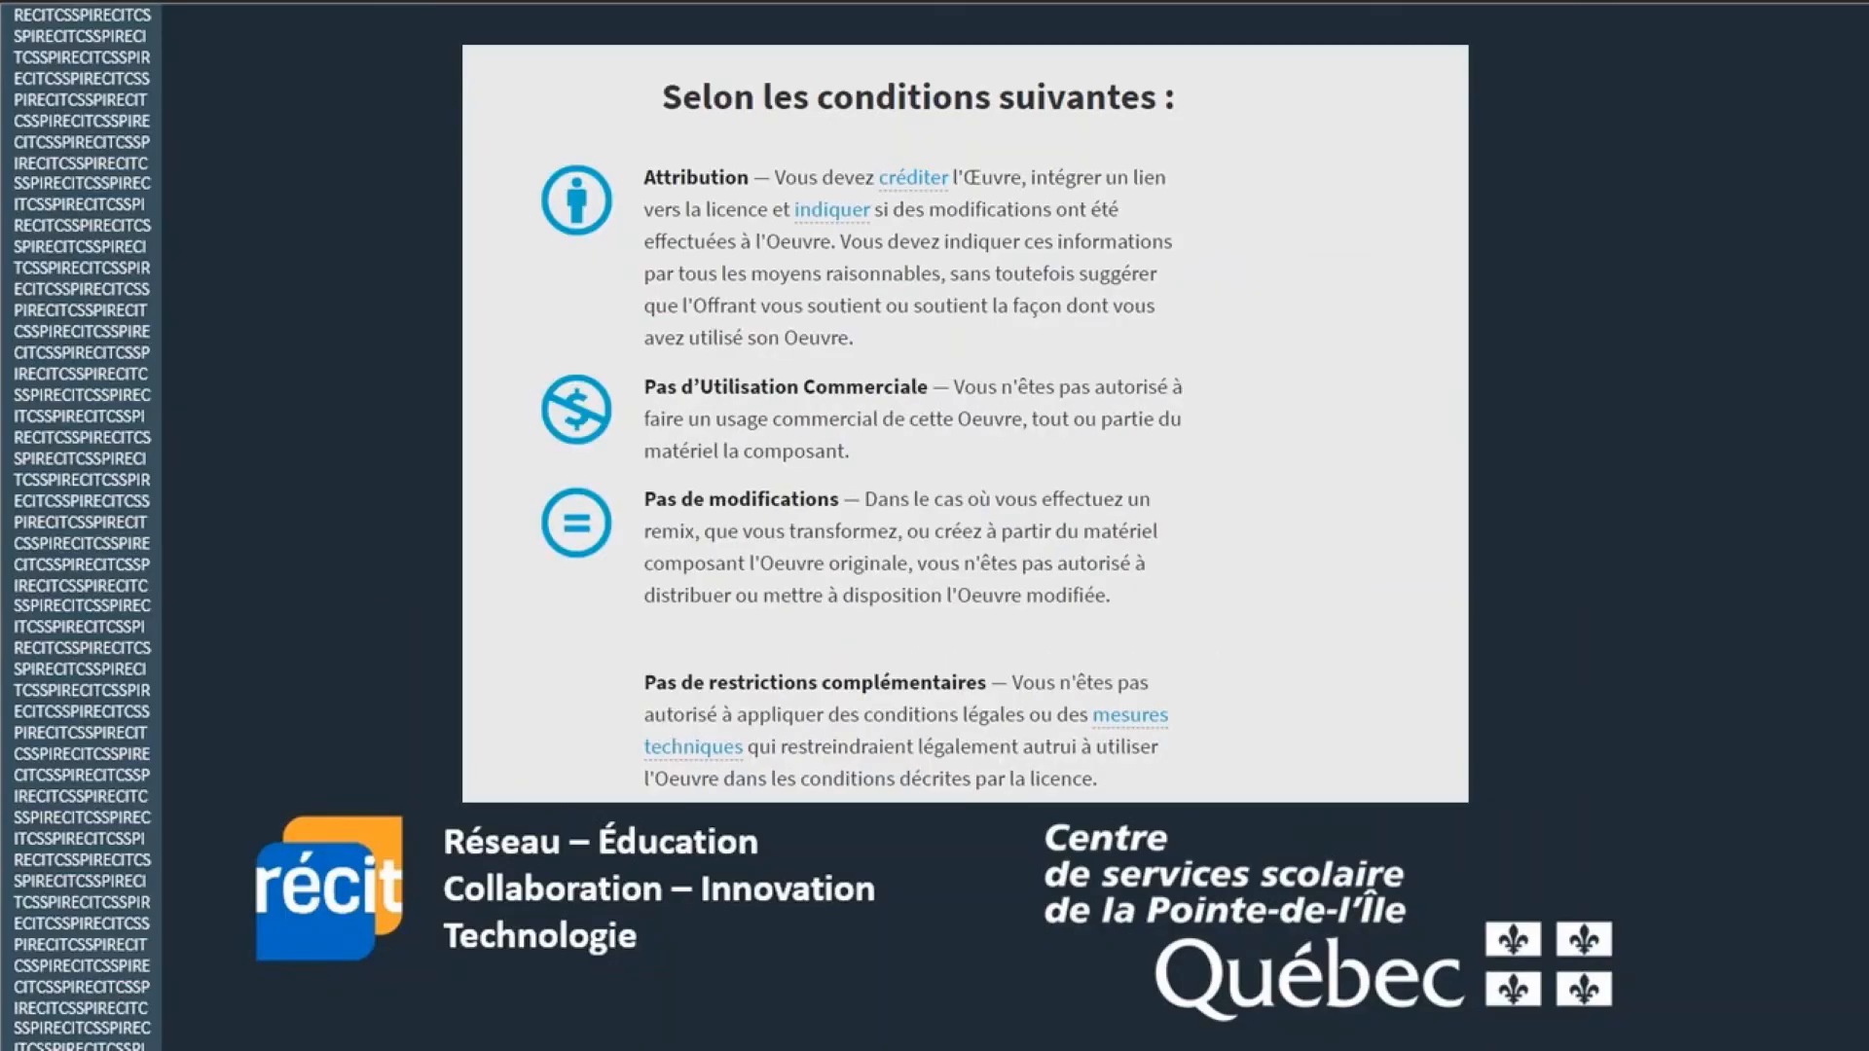